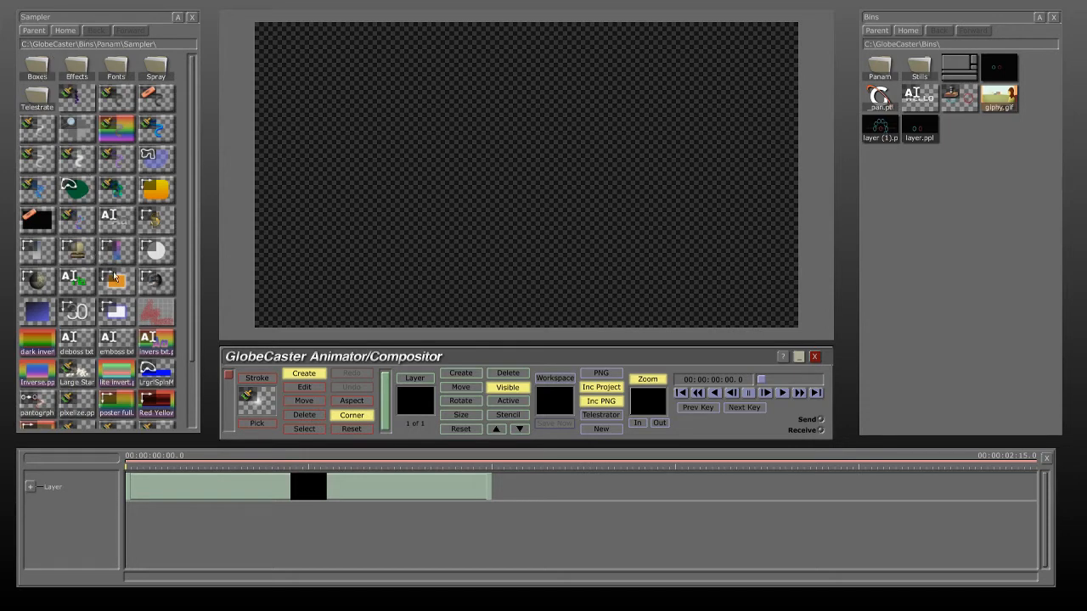
- Display the Sampler presets as large thumbnails and paint a zigzag stroke on the canvas with the blue brush
{"action": "left_click", "coordinate": [180, 26]}
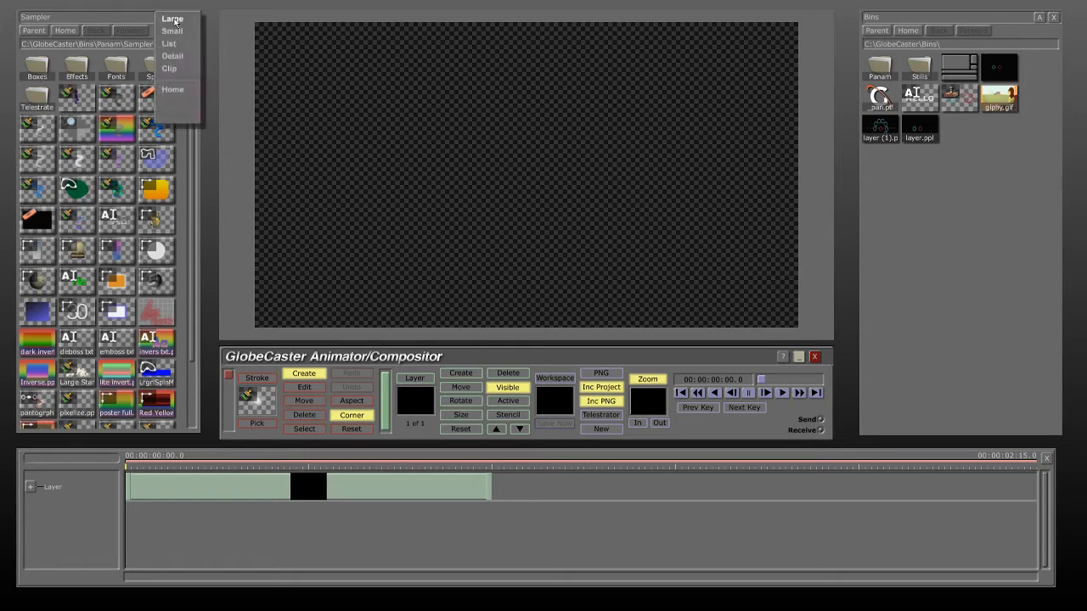
{"action": "left_click", "coordinate": [175, 21]}
{"action": "scroll", "coordinate": [141, 246], "scroll_direction": "down", "scroll_amount": 3}
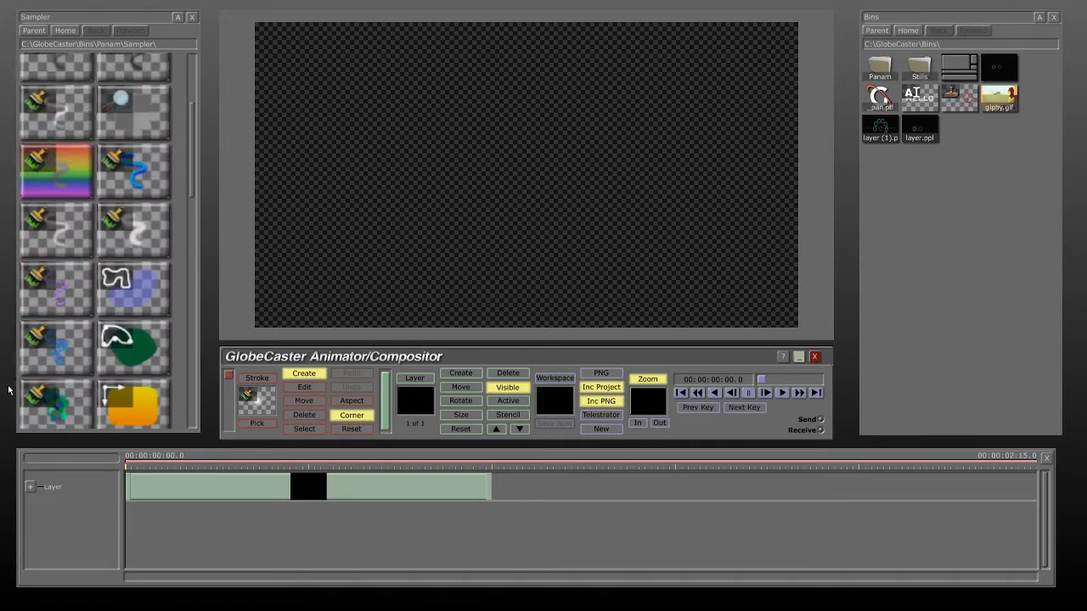
{"action": "left_click", "coordinate": [119, 153]}
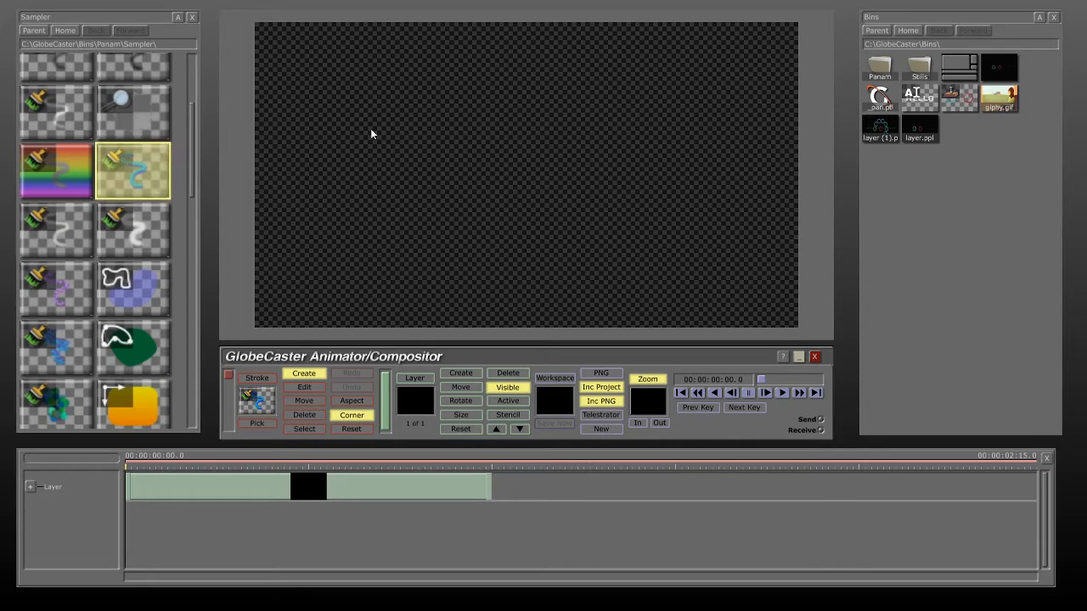
{"action": "mouse_move", "coordinate": [467, 69]}
{"action": "left_mouse_down"}
{"action": "mouse_move", "coordinate": [447, 169]}
{"action": "mouse_move", "coordinate": [378, 278]}
{"action": "left_mouse_up"}
- Paint a thick S-shaped stroke and a few dots around the blue stroke with the soft white brush
{"action": "scroll", "coordinate": [130, 219], "scroll_direction": "up", "scroll_amount": 3}
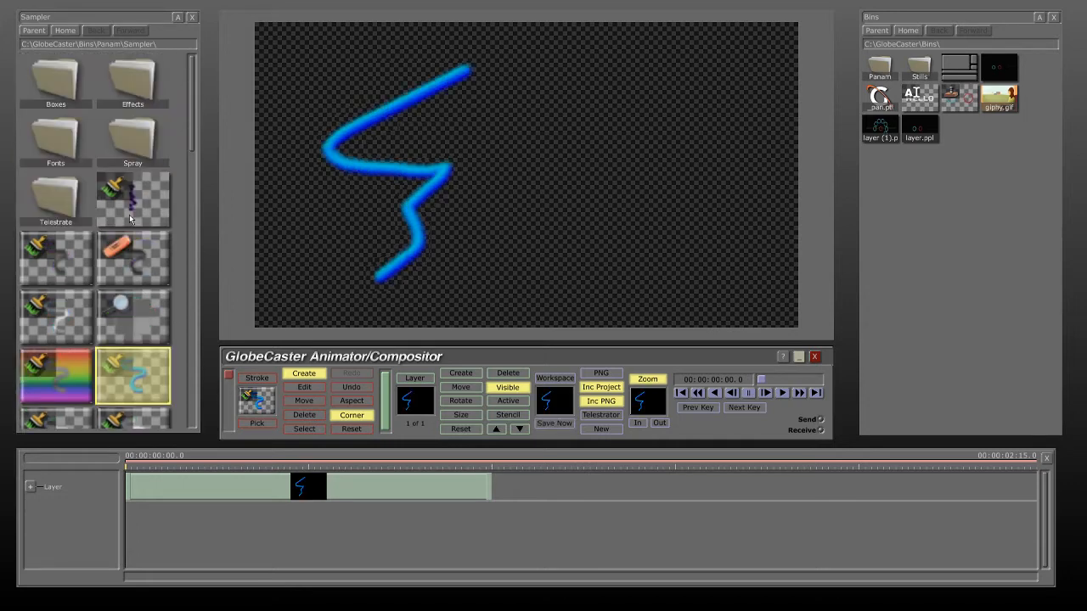
{"action": "left_click", "coordinate": [73, 322]}
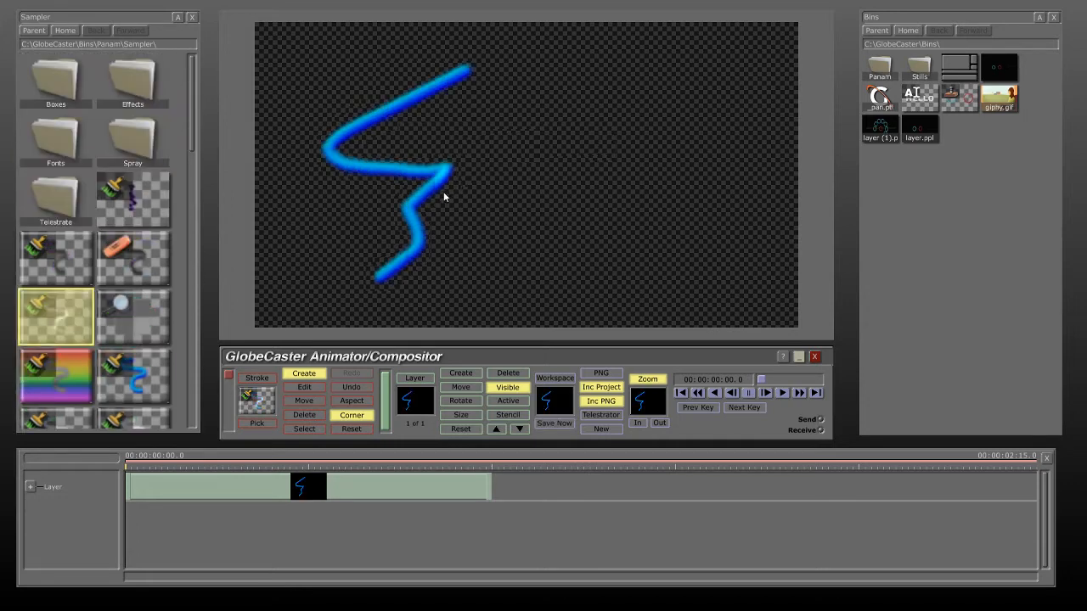
{"action": "scroll", "coordinate": [151, 298], "scroll_direction": "down", "scroll_amount": 3}
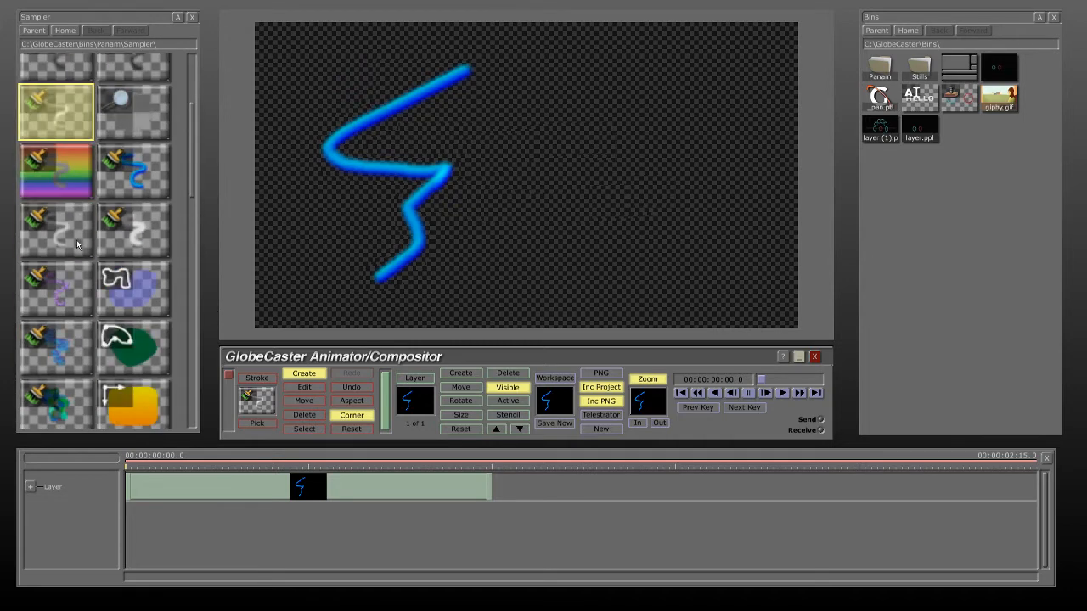
{"action": "left_click", "coordinate": [133, 229]}
{"action": "mouse_move", "coordinate": [622, 120]}
{"action": "left_mouse_down"}
{"action": "mouse_move", "coordinate": [509, 280]}
{"action": "mouse_move", "coordinate": [428, 288]}
{"action": "mouse_move", "coordinate": [318, 346]}
{"action": "left_mouse_up"}
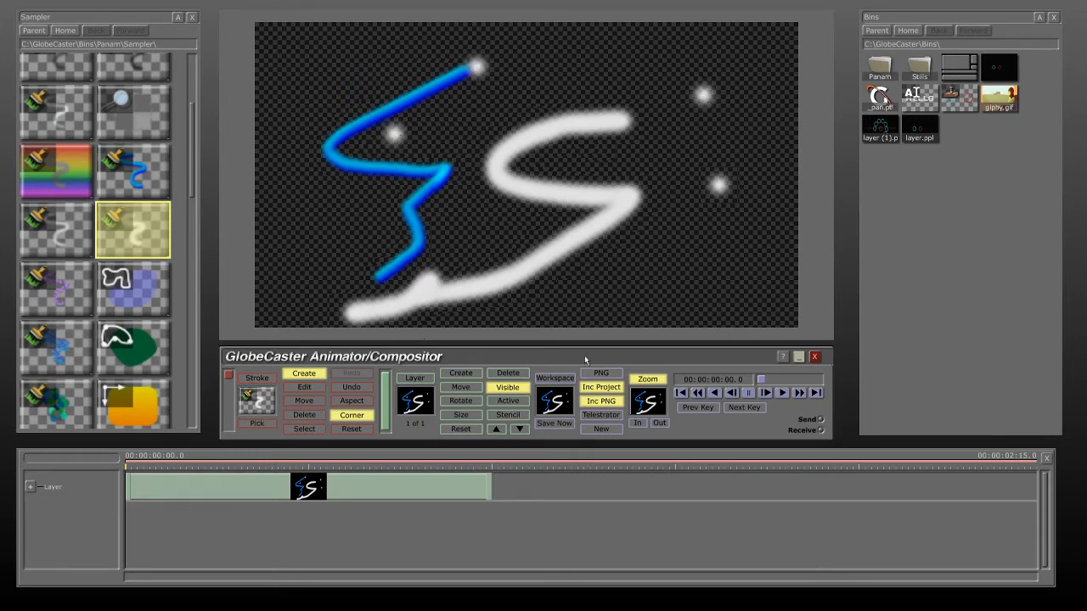
- Start a new project and place giphy.gif from the Bins on the empty canvas
{"action": "left_click", "coordinate": [601, 429]}
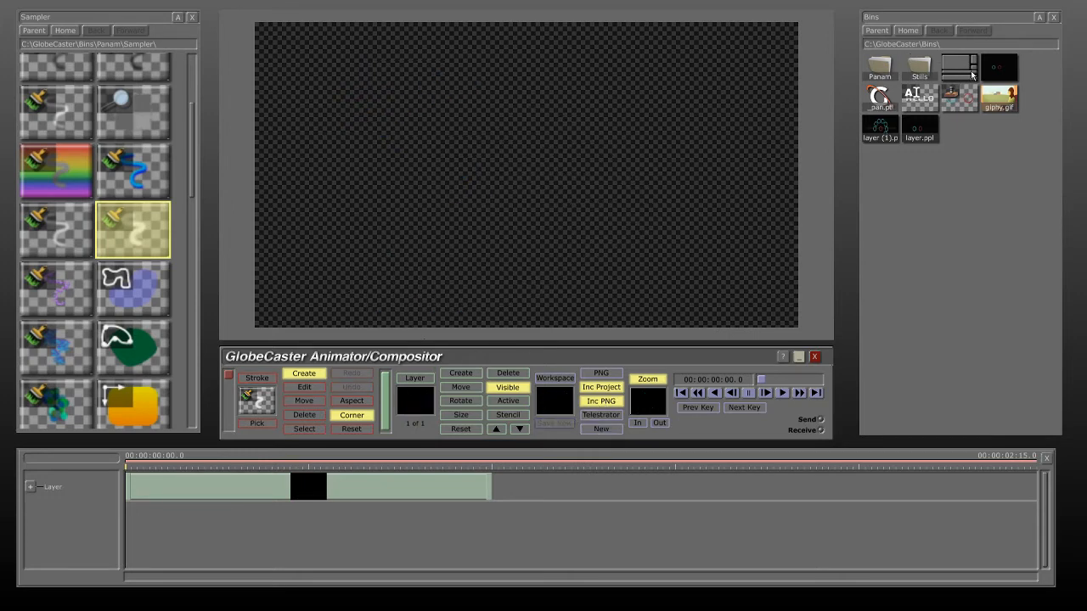
{"action": "left_click", "coordinate": [1002, 101]}
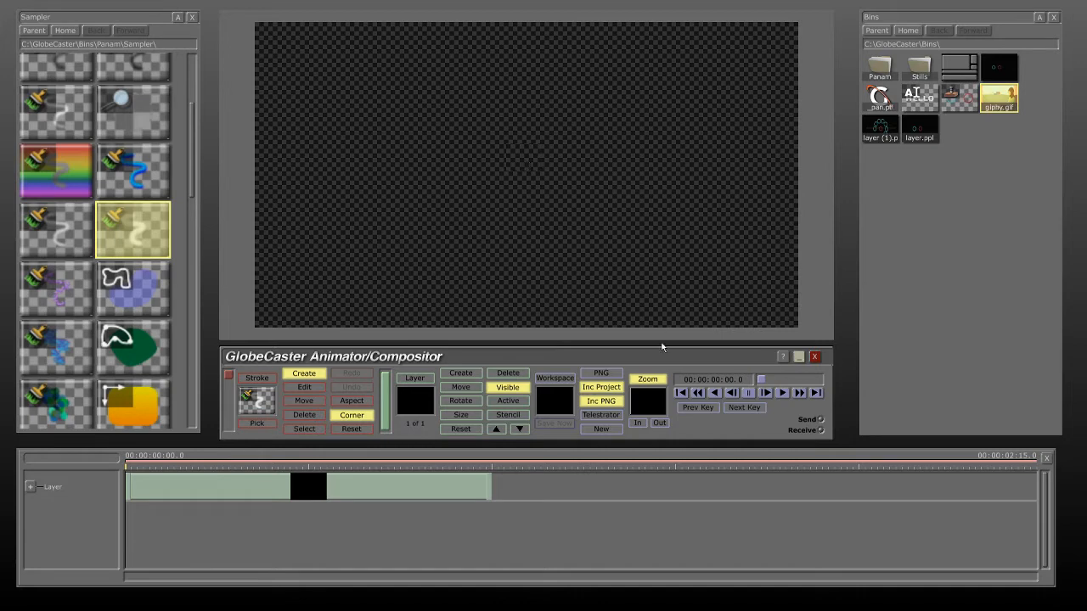
{"action": "left_click", "coordinate": [567, 317]}
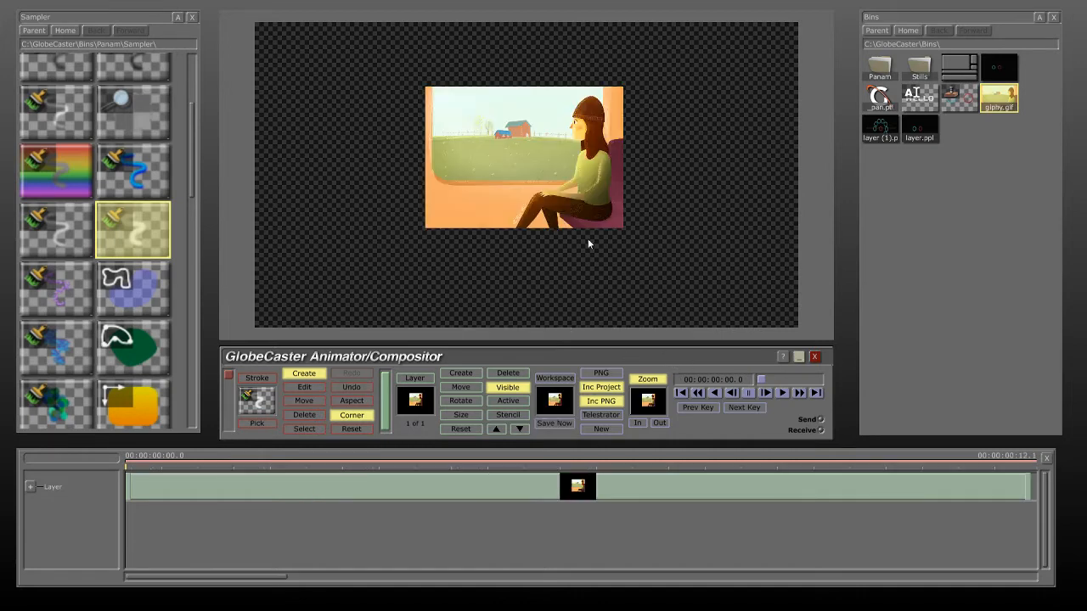
- Enlarge the placed GIF to 1523 × 1088 with the aspect locked and shift it slightly on the canvas
{"action": "right_click", "coordinate": [550, 203]}
{"action": "left_click", "coordinate": [552, 209]}
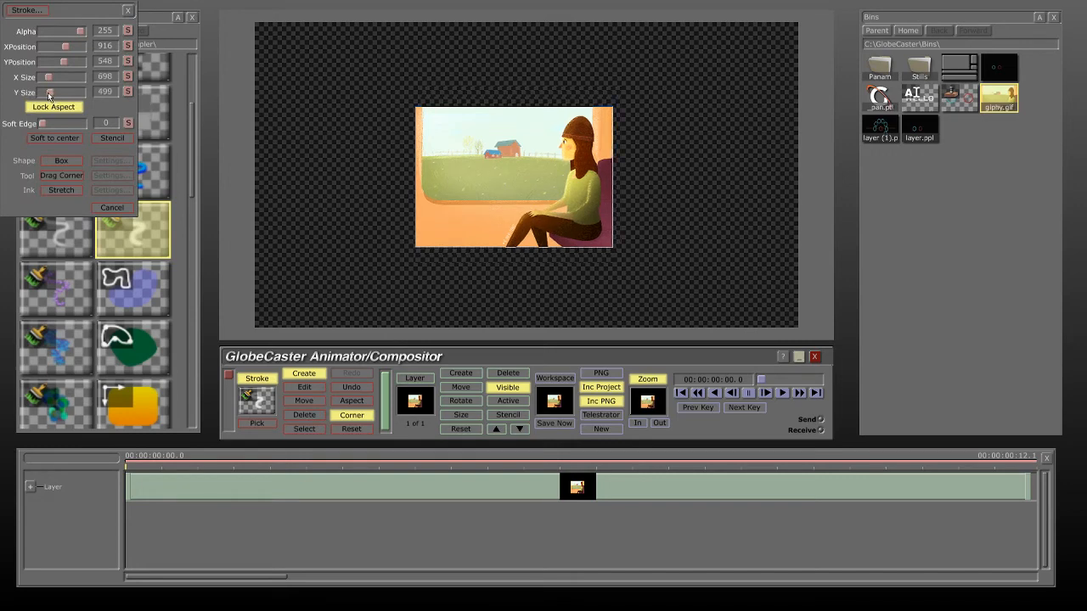
{"action": "left_click_drag", "start_coordinate": [49, 92], "coordinate": [60, 91]}
{"action": "left_click", "coordinate": [763, 391]}
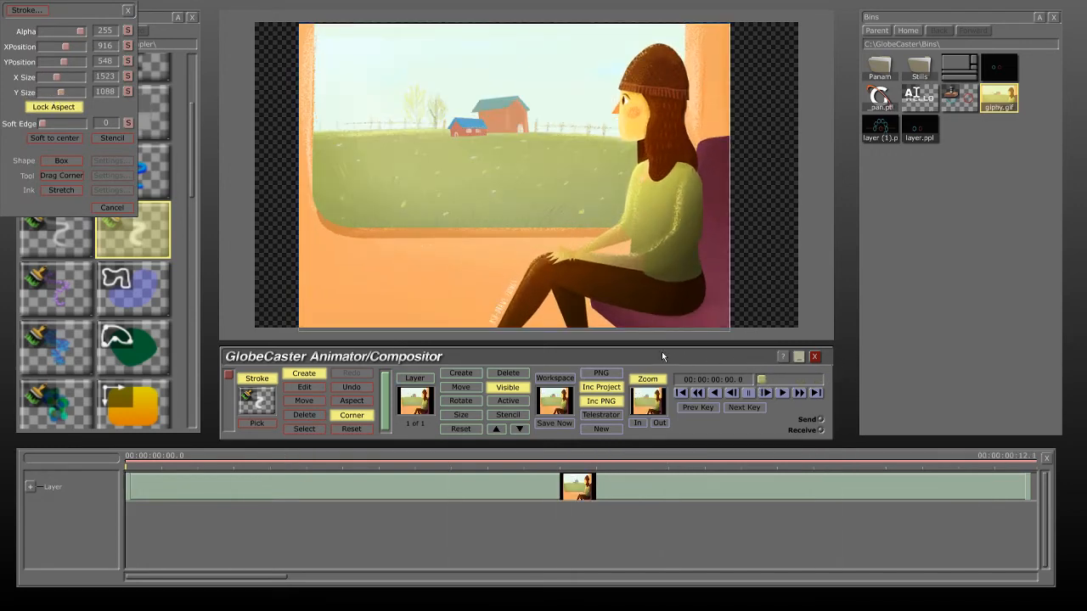
{"action": "left_click", "coordinate": [127, 10]}
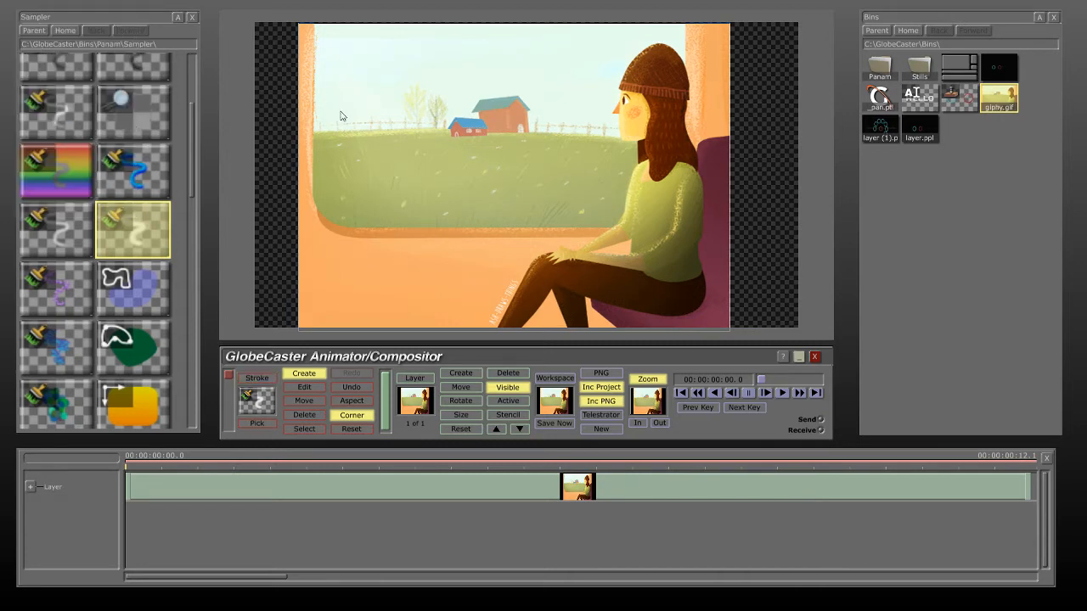
{"action": "mouse_move", "coordinate": [537, 190]}
{"action": "left_mouse_down"}
{"action": "mouse_move", "coordinate": [541, 208]}
{"action": "mouse_move", "coordinate": [552, 193]}
{"action": "left_mouse_up"}
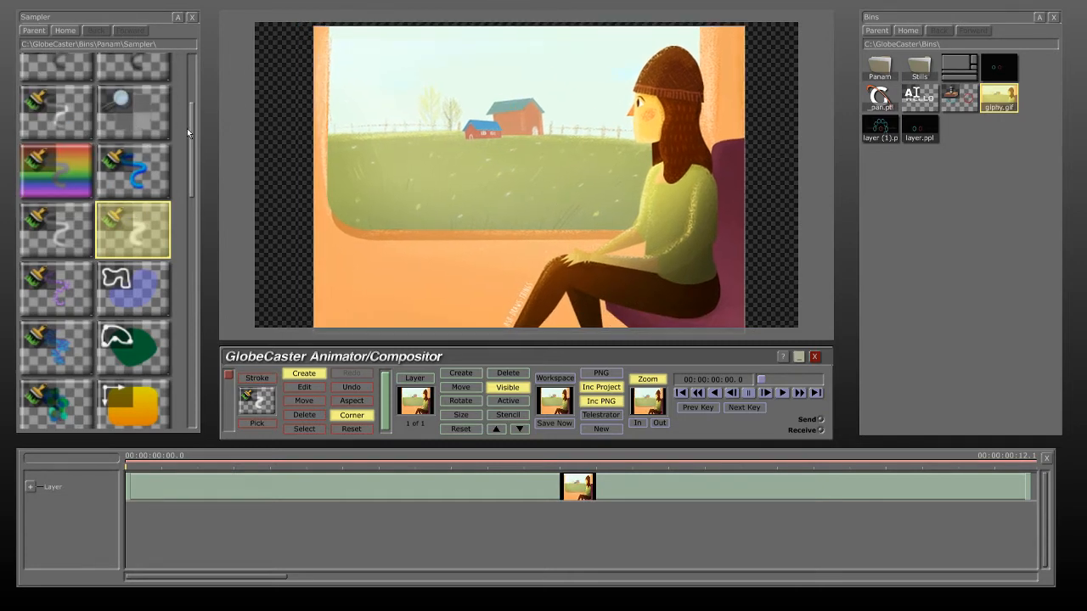
- Paint wavy trails of spray dots over the GIF and the surrounding canvas with the dark purple spray brush
{"action": "mouse_move", "coordinate": [197, 138]}
{"action": "left_mouse_down"}
{"action": "mouse_move", "coordinate": [195, 96]}
{"action": "mouse_move", "coordinate": [195, 122]}
{"action": "left_mouse_up"}
{"action": "left_click", "coordinate": [123, 92]}
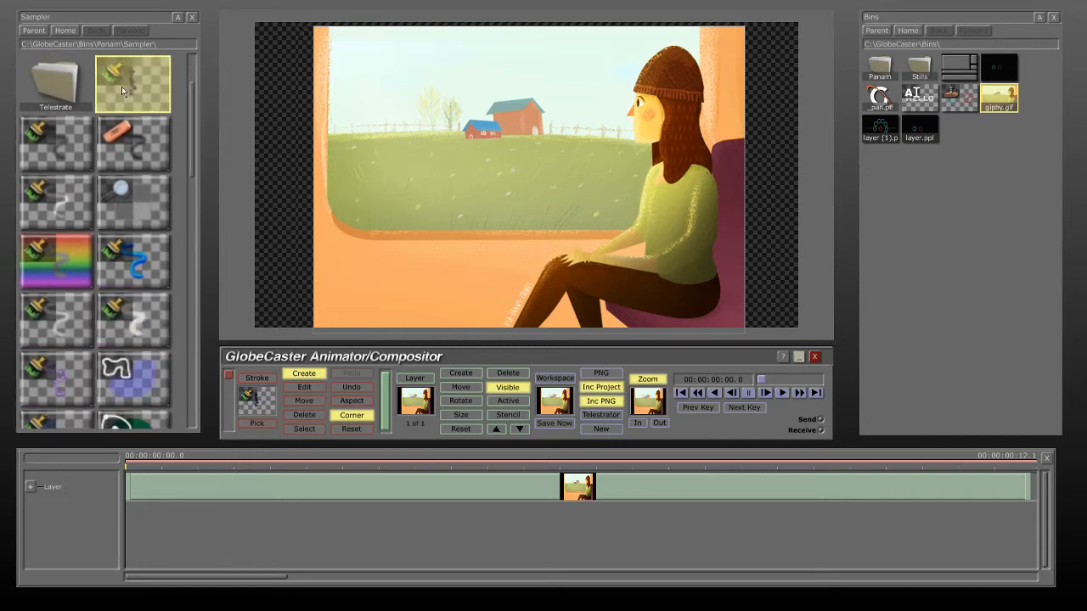
{"action": "mouse_move", "coordinate": [330, 219]}
{"action": "left_mouse_down"}
{"action": "mouse_move", "coordinate": [339, 266]}
{"action": "mouse_move", "coordinate": [405, 307]}
{"action": "mouse_move", "coordinate": [504, 245]}
{"action": "mouse_move", "coordinate": [638, 236]}
{"action": "mouse_move", "coordinate": [740, 262]}
{"action": "mouse_move", "coordinate": [803, 208]}
{"action": "mouse_move", "coordinate": [769, 32]}
{"action": "mouse_move", "coordinate": [654, 43]}
{"action": "mouse_move", "coordinate": [512, 81]}
{"action": "mouse_move", "coordinate": [282, 64]}
{"action": "mouse_move", "coordinate": [266, 159]}
{"action": "mouse_move", "coordinate": [288, 273]}
{"action": "mouse_move", "coordinate": [276, 357]}
{"action": "left_mouse_up"}
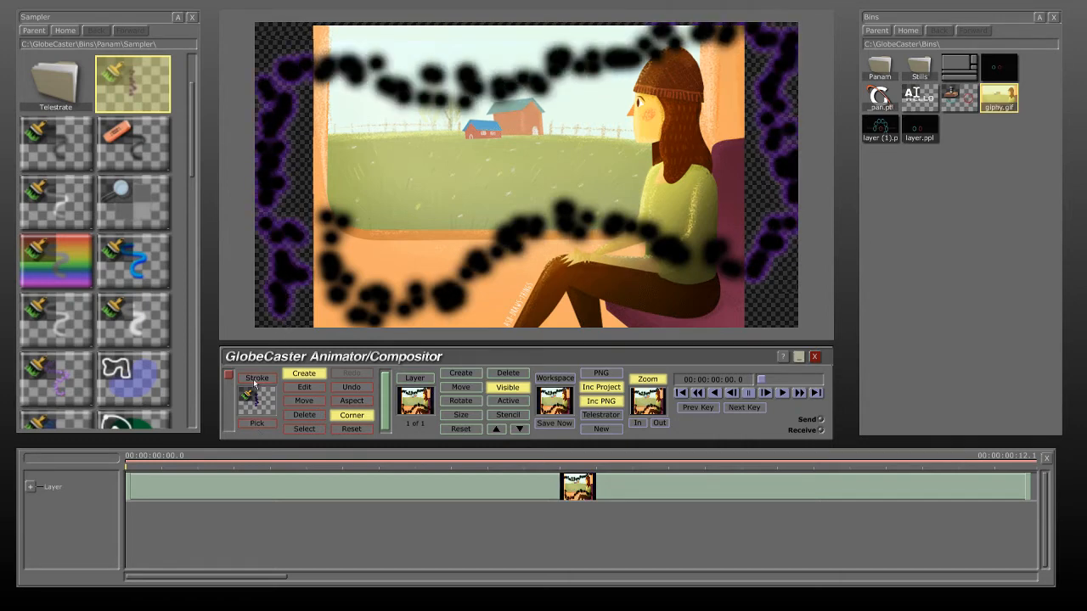
- Open the spray brush's AlphaMap2 ink settings and spray more dots across the picture
{"action": "left_click", "coordinate": [257, 379]}
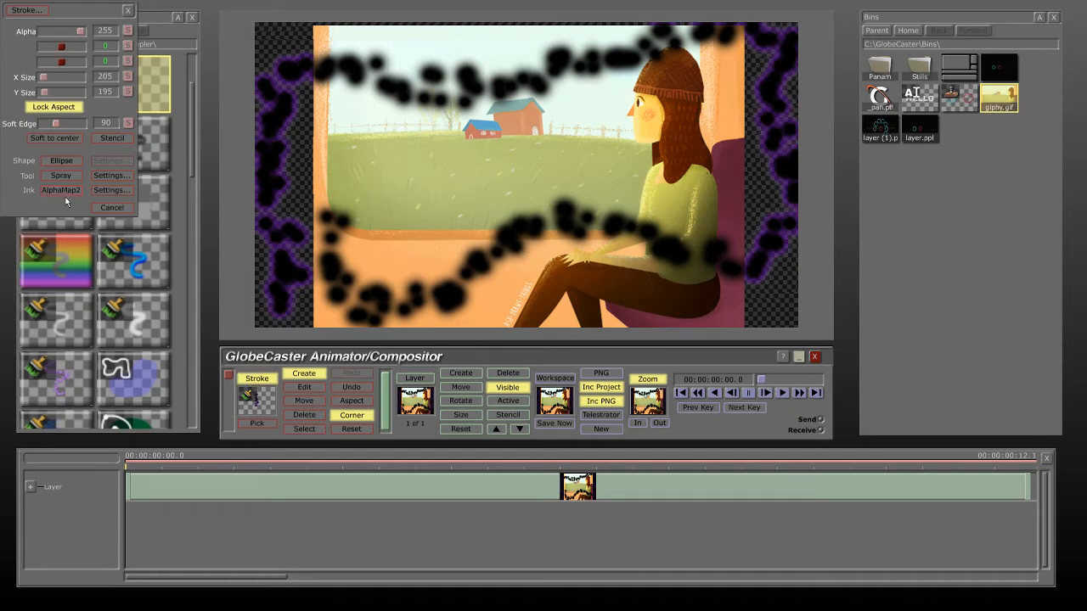
{"action": "left_click", "coordinate": [97, 190]}
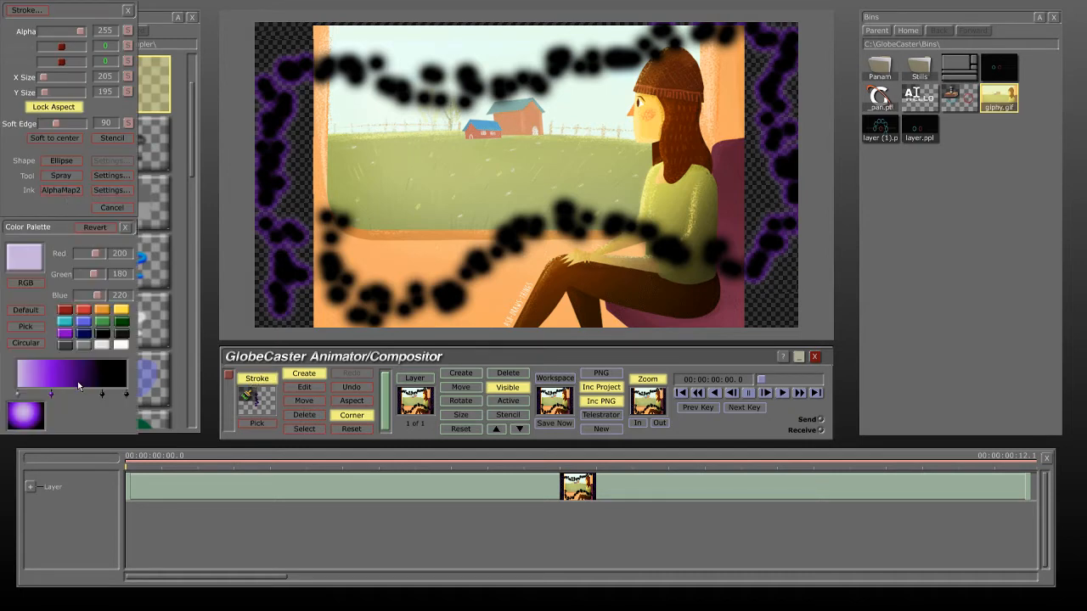
{"action": "mouse_move", "coordinate": [295, 159]}
{"action": "left_mouse_down"}
{"action": "mouse_move", "coordinate": [344, 119]}
{"action": "mouse_move", "coordinate": [463, 127]}
{"action": "mouse_move", "coordinate": [280, 183]}
{"action": "mouse_move", "coordinate": [299, 27]}
{"action": "mouse_move", "coordinate": [676, 90]}
{"action": "mouse_move", "coordinate": [606, 235]}
{"action": "mouse_move", "coordinate": [453, 252]}
{"action": "mouse_move", "coordinate": [474, 314]}
{"action": "left_mouse_up"}
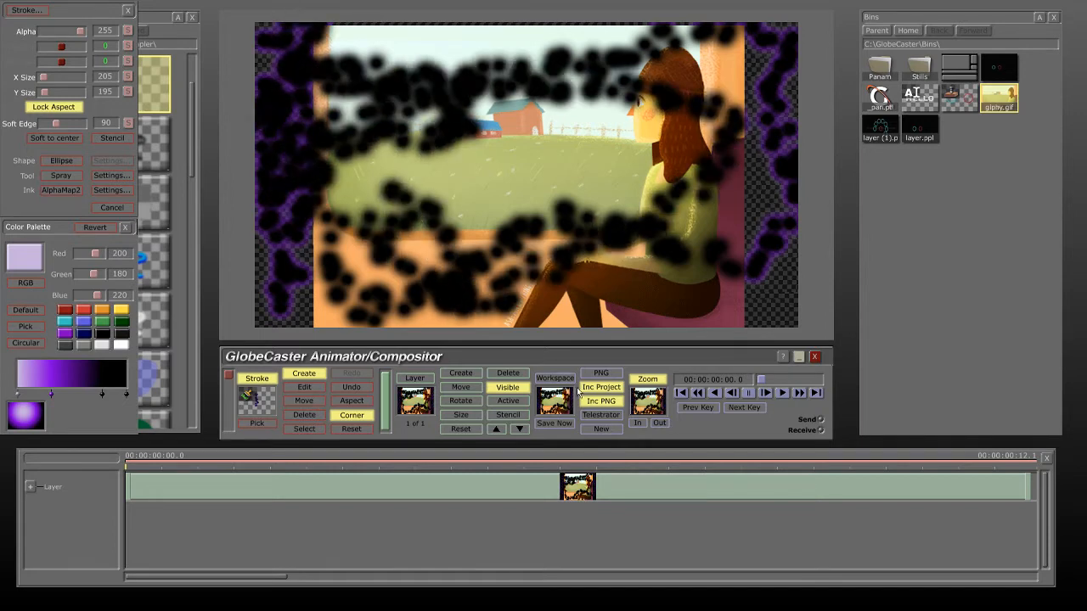
- Start a new project, place giphy.gif on the canvas again and close the stroke properties
{"action": "left_click", "coordinate": [601, 429]}
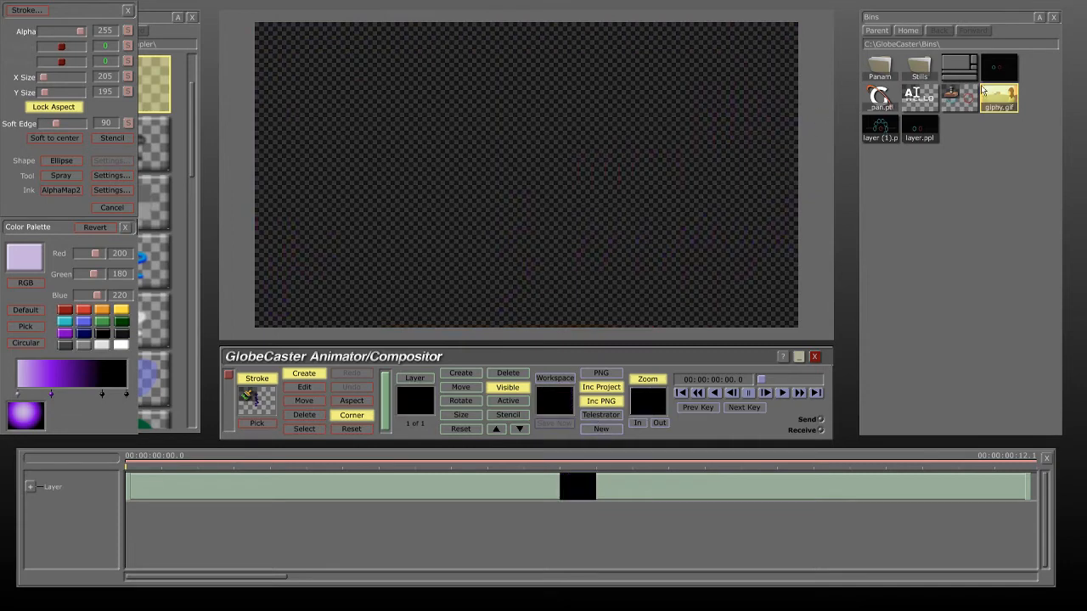
{"action": "left_click", "coordinate": [473, 187]}
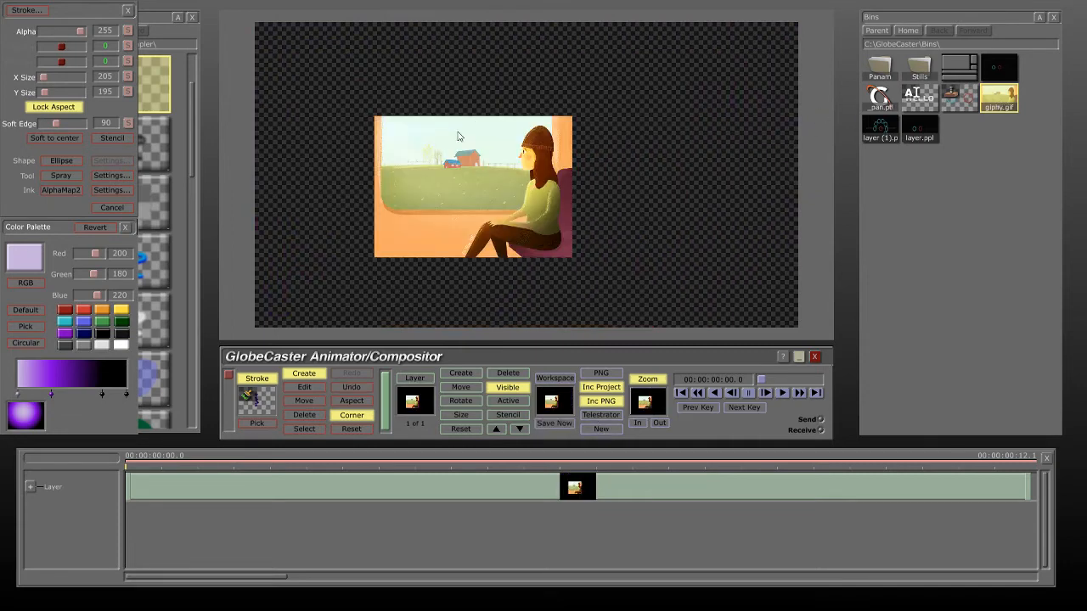
{"action": "left_click", "coordinate": [127, 10]}
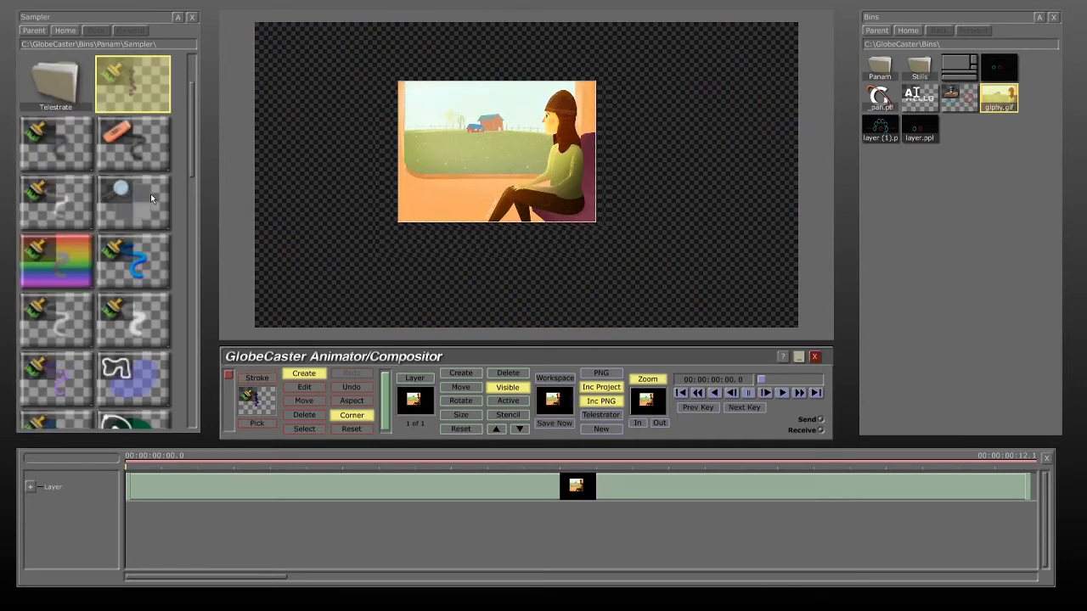
- Paint a darkening stroke across the lower part of the GIF and undo it
{"action": "left_click", "coordinate": [56, 160]}
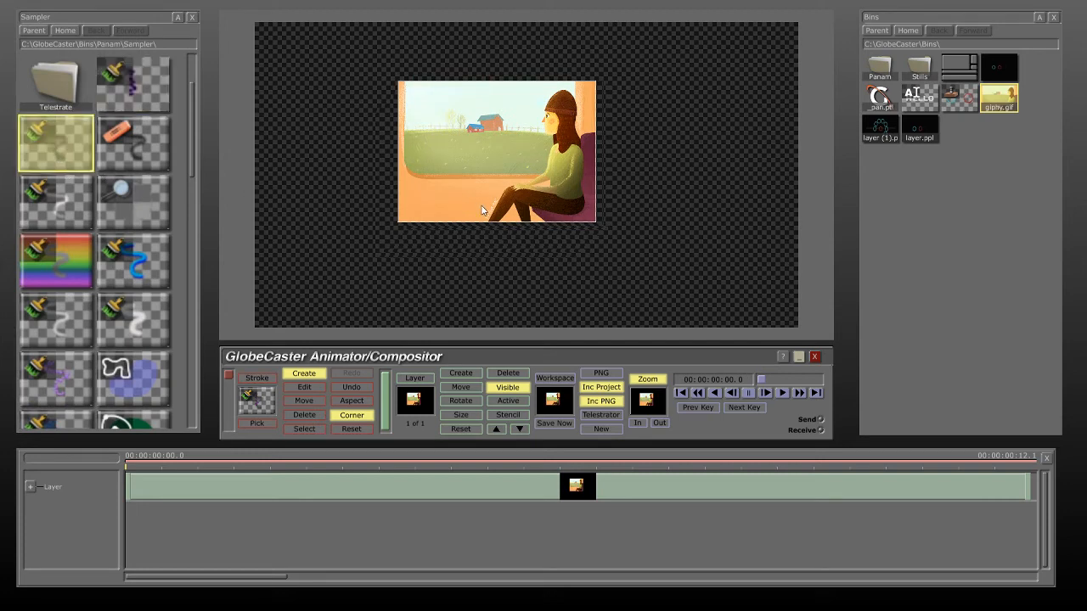
{"action": "mouse_move", "coordinate": [481, 211]}
{"action": "left_mouse_down"}
{"action": "mouse_move", "coordinate": [408, 227]}
{"action": "mouse_move", "coordinate": [434, 184]}
{"action": "mouse_move", "coordinate": [419, 197]}
{"action": "mouse_move", "coordinate": [591, 158]}
{"action": "mouse_move", "coordinate": [550, 127]}
{"action": "left_mouse_up"}
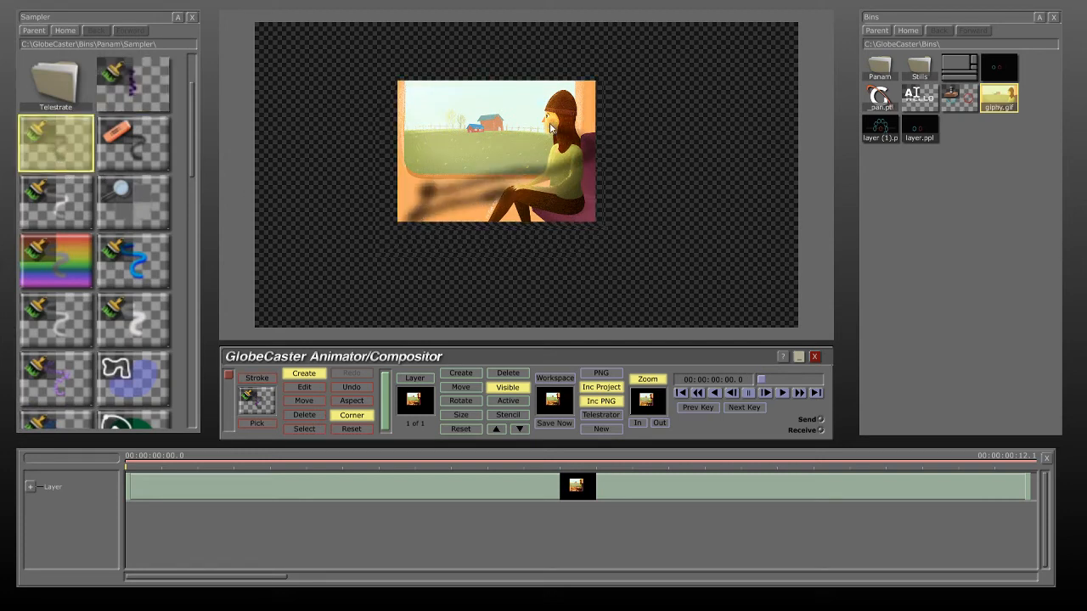
{"action": "left_click", "coordinate": [356, 392]}
- Erase looping strokes out of the GIF with the soft eraser and undo the erasure
{"action": "left_click", "coordinate": [133, 144]}
{"action": "mouse_move", "coordinate": [433, 161]}
{"action": "left_mouse_down"}
{"action": "mouse_move", "coordinate": [527, 134]}
{"action": "mouse_move", "coordinate": [533, 82]}
{"action": "mouse_move", "coordinate": [458, 157]}
{"action": "mouse_move", "coordinate": [589, 187]}
{"action": "mouse_move", "coordinate": [388, 202]}
{"action": "mouse_move", "coordinate": [516, 170]}
{"action": "mouse_move", "coordinate": [560, 128]}
{"action": "left_mouse_up"}
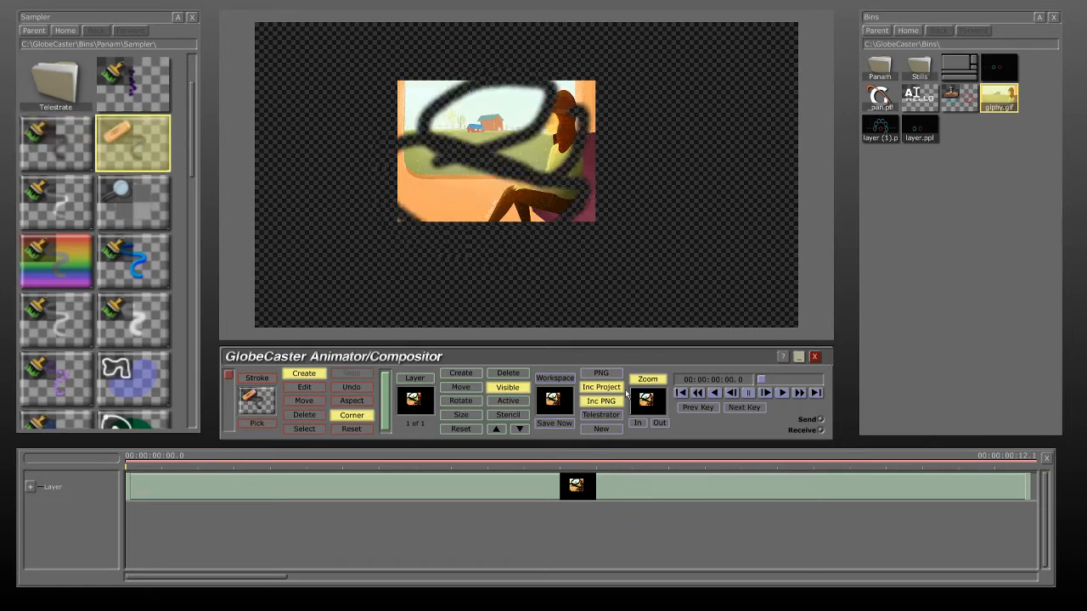
{"action": "left_click", "coordinate": [356, 388]}
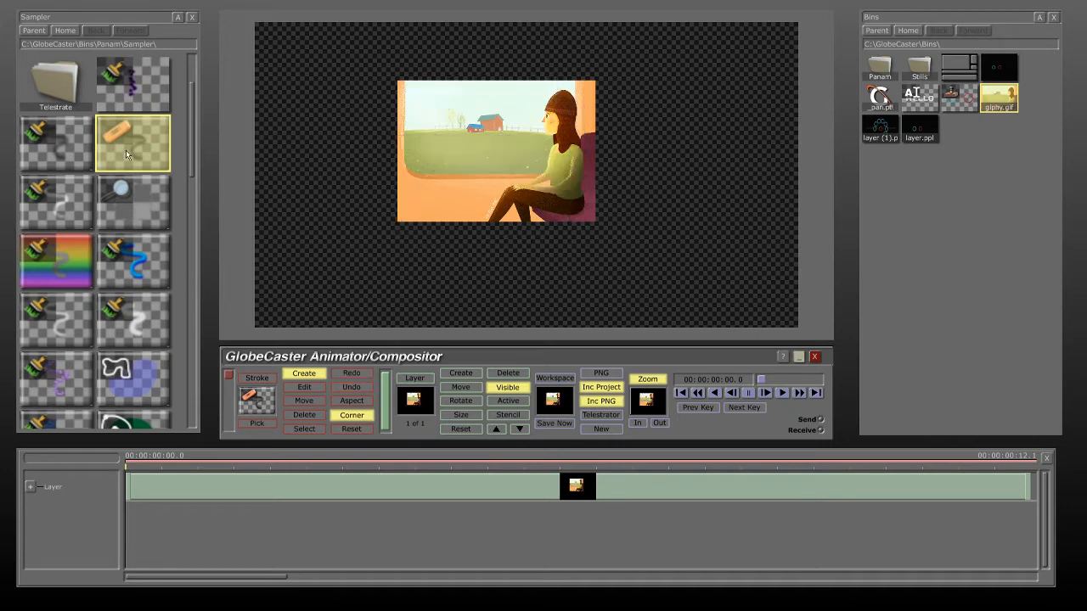
- Paint a lightening stroke over the window and the woman in the GIF and undo it
{"action": "left_click", "coordinate": [76, 200]}
{"action": "mouse_move", "coordinate": [471, 215]}
{"action": "left_mouse_down"}
{"action": "mouse_move", "coordinate": [548, 209]}
{"action": "mouse_move", "coordinate": [447, 197]}
{"action": "mouse_move", "coordinate": [577, 172]}
{"action": "mouse_move", "coordinate": [526, 119]}
{"action": "mouse_move", "coordinate": [587, 119]}
{"action": "mouse_move", "coordinate": [433, 158]}
{"action": "mouse_move", "coordinate": [478, 109]}
{"action": "mouse_move", "coordinate": [517, 130]}
{"action": "mouse_move", "coordinate": [485, 134]}
{"action": "left_mouse_up"}
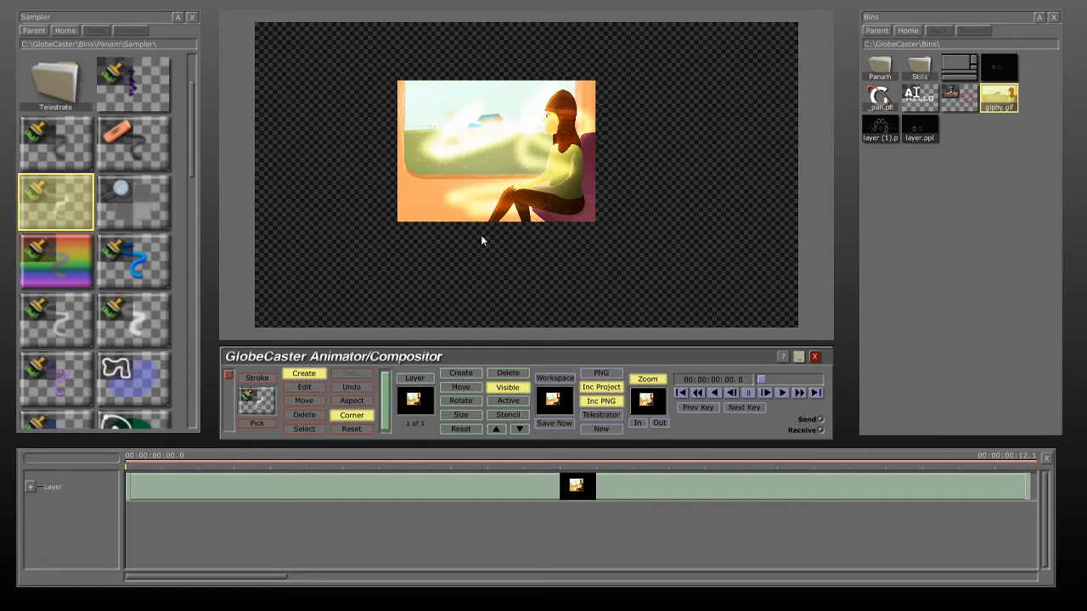
{"action": "left_click", "coordinate": [348, 387]}
- Reposition the GIF on the canvas and enlarge it to about the full canvas height
{"action": "left_click_drag", "start_coordinate": [480, 151], "coordinate": [493, 176]}
{"action": "right_click", "coordinate": [495, 175]}
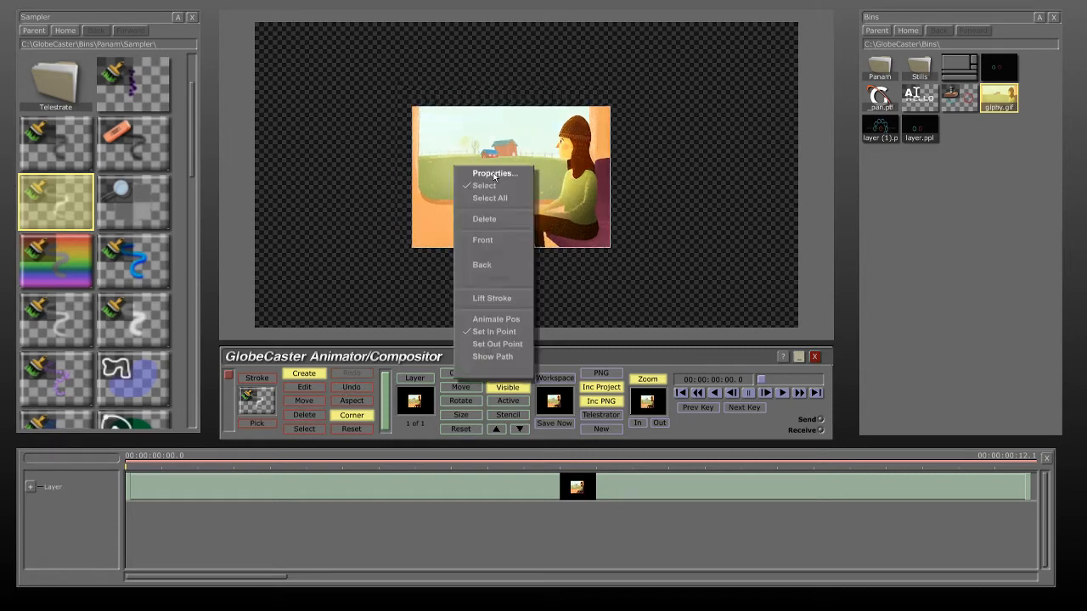
{"action": "left_click", "coordinate": [495, 170]}
{"action": "left_click_drag", "start_coordinate": [50, 84], "coordinate": [61, 91]}
{"action": "left_click", "coordinate": [127, 14]}
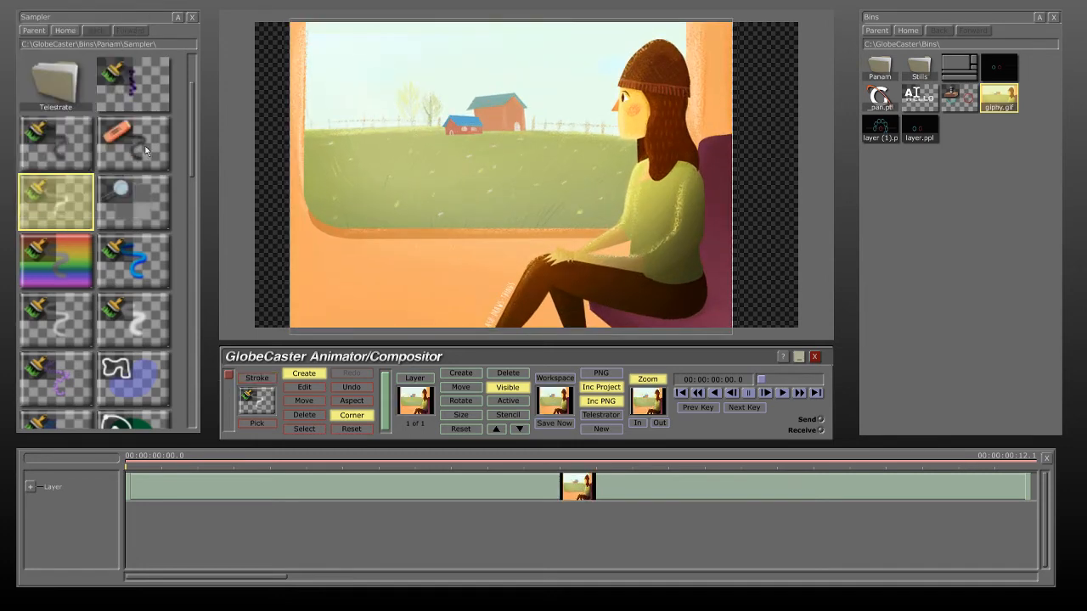
- Place an elliptical Magnify shape over the barn in the GIF and enlarge it to 744 × 1044
{"action": "left_click", "coordinate": [144, 205]}
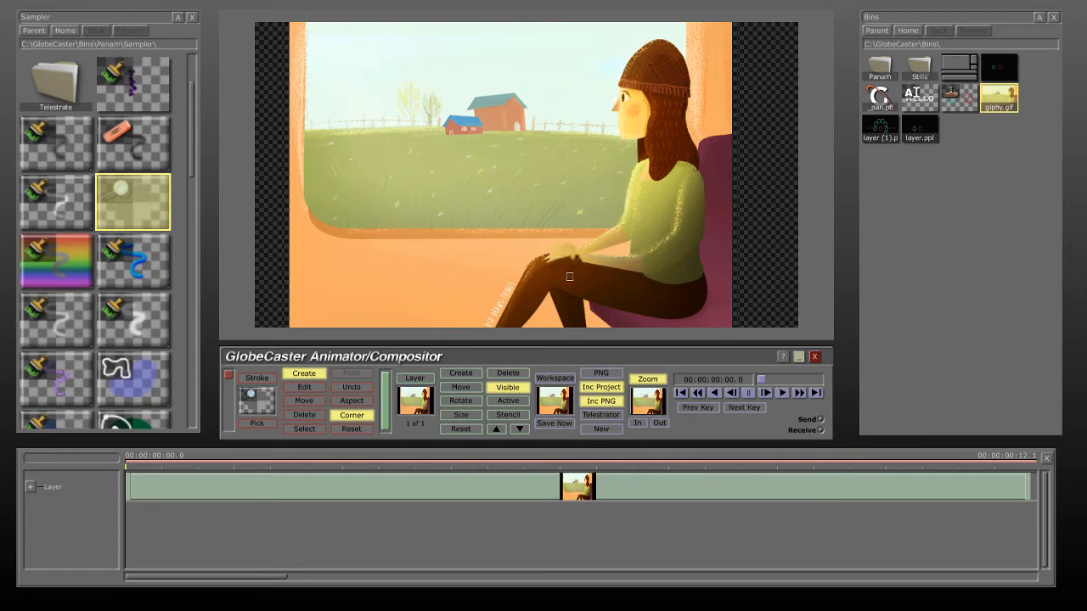
{"action": "left_click_drag", "start_coordinate": [463, 126], "coordinate": [474, 122]}
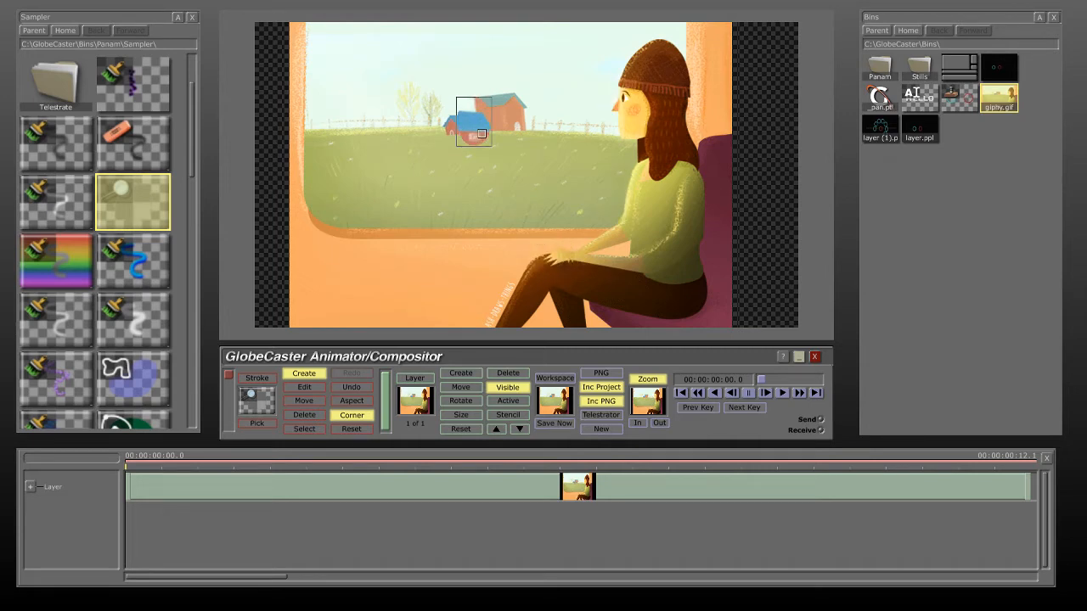
{"action": "right_click", "coordinate": [478, 130]}
{"action": "left_click", "coordinate": [478, 131]}
{"action": "left_click_drag", "start_coordinate": [45, 93], "coordinate": [60, 95]}
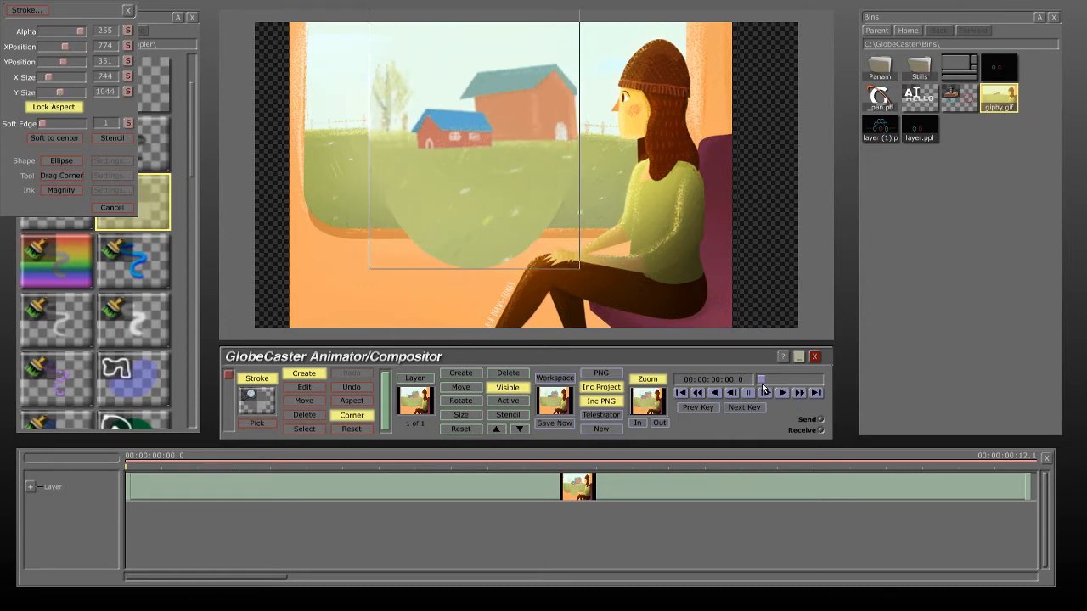
- Scrub through the timeline to 00:00:00:12.0 to preview the magnifier over the animation and close the stroke properties
{"action": "left_click_drag", "start_coordinate": [762, 385], "coordinate": [824, 380]}
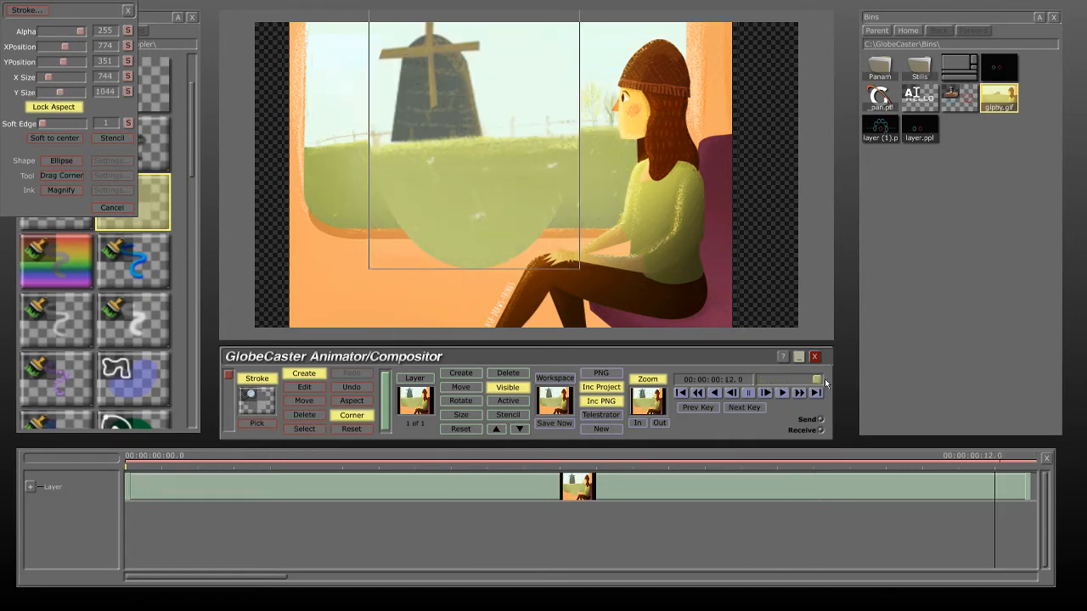
{"action": "left_click", "coordinate": [128, 10]}
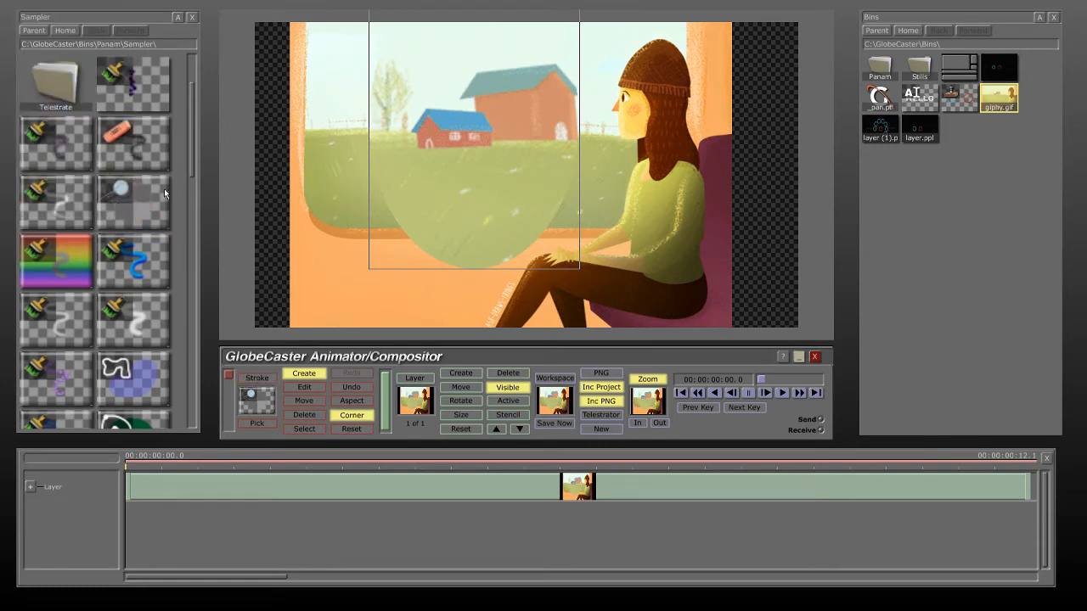
- Draw a large translucent blue freehand filled shape across the train window and the woman in the GIF
{"action": "scroll", "coordinate": [162, 335], "scroll_direction": "down", "scroll_amount": 6}
{"action": "scroll", "coordinate": [140, 255], "scroll_direction": "up", "scroll_amount": 3}
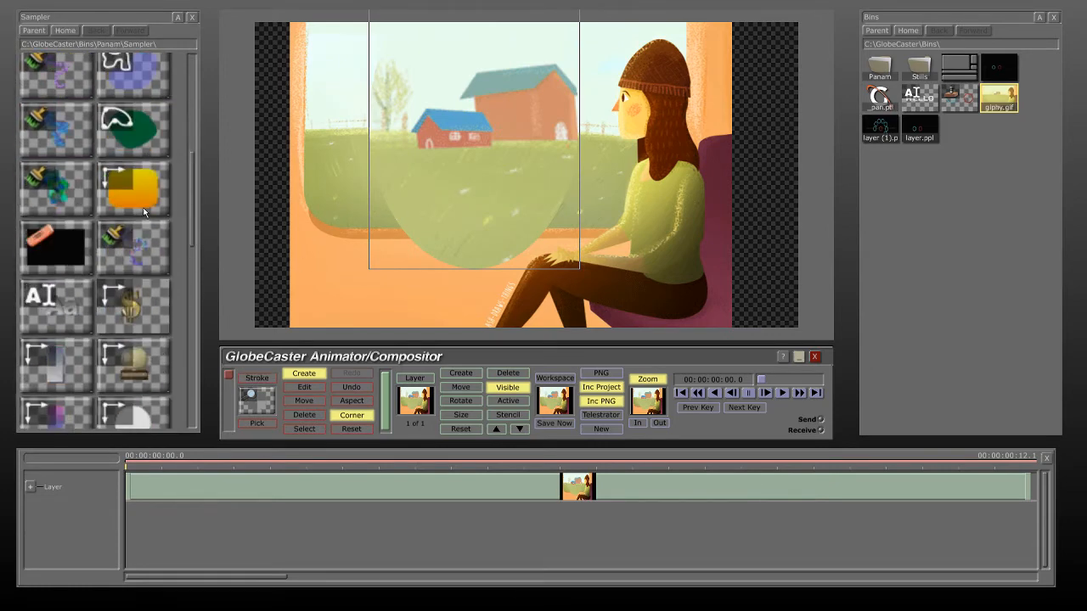
{"action": "mouse_move", "coordinate": [295, 198]}
{"action": "left_mouse_down"}
{"action": "mouse_move", "coordinate": [347, 298]}
{"action": "mouse_move", "coordinate": [449, 229]}
{"action": "mouse_move", "coordinate": [691, 247]}
{"action": "mouse_move", "coordinate": [656, 156]}
{"action": "mouse_move", "coordinate": [557, 120]}
{"action": "mouse_move", "coordinate": [542, 85]}
{"action": "mouse_move", "coordinate": [378, 115]}
{"action": "mouse_move", "coordinate": [326, 185]}
{"action": "mouse_move", "coordinate": [304, 204]}
{"action": "left_mouse_up"}
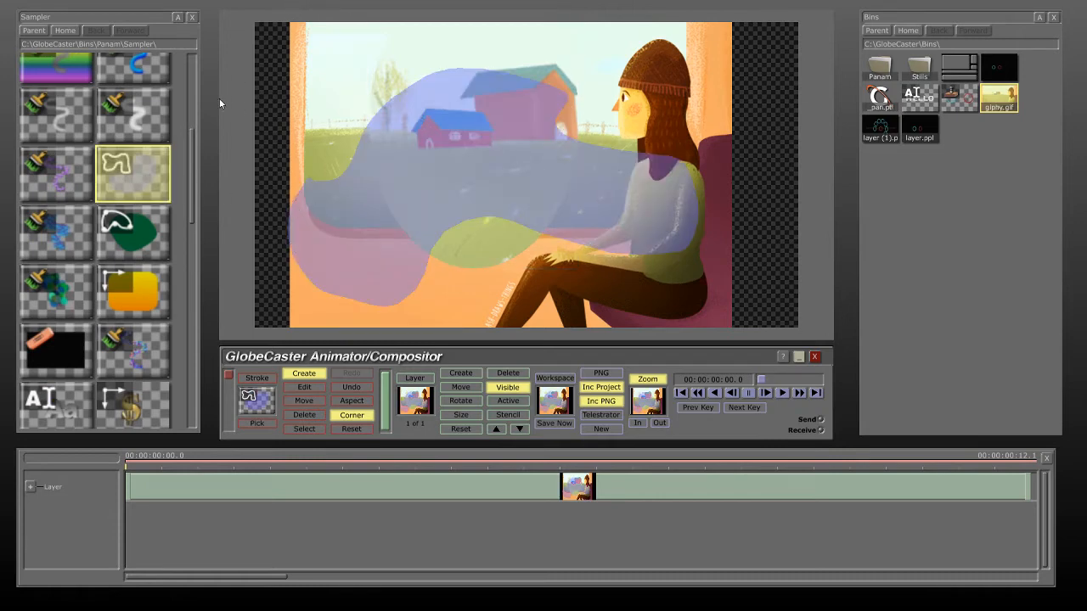
- Plot a large closed shape over the window and the wall below it with the dark green filled-curve preset
{"action": "left_click", "coordinate": [121, 224]}
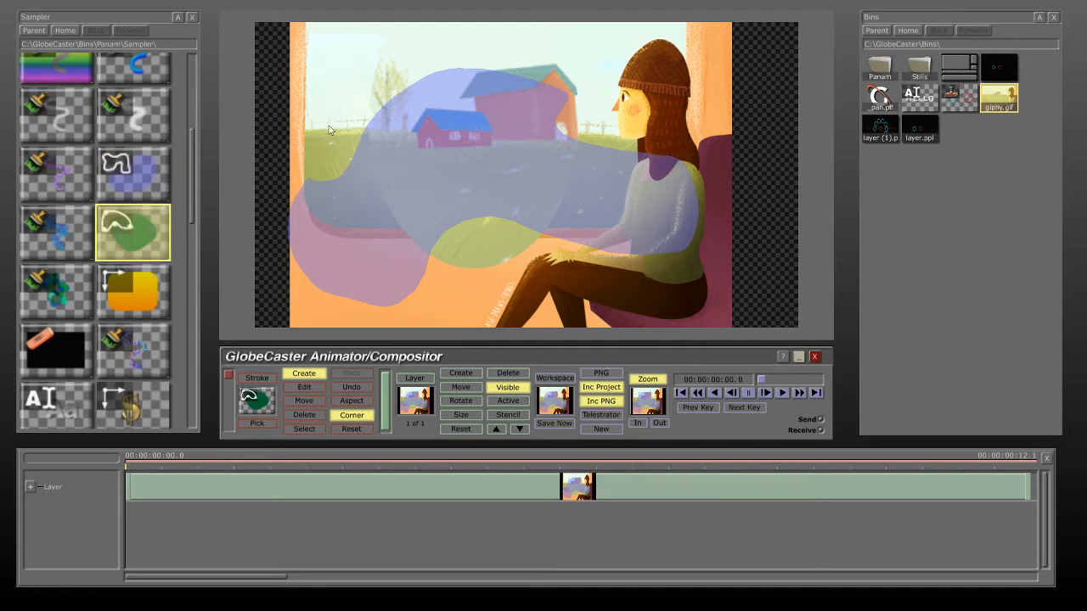
{"action": "left_click", "coordinate": [345, 108]}
{"action": "left_click", "coordinate": [311, 211]}
{"action": "left_click", "coordinate": [331, 268]}
{"action": "left_click", "coordinate": [448, 287]}
{"action": "left_click", "coordinate": [508, 205]}
{"action": "left_click", "coordinate": [588, 56]}
{"action": "right_click", "coordinate": [430, 164]}
{"action": "left_click", "coordinate": [365, 214]}
{"action": "left_click", "coordinate": [500, 155]}
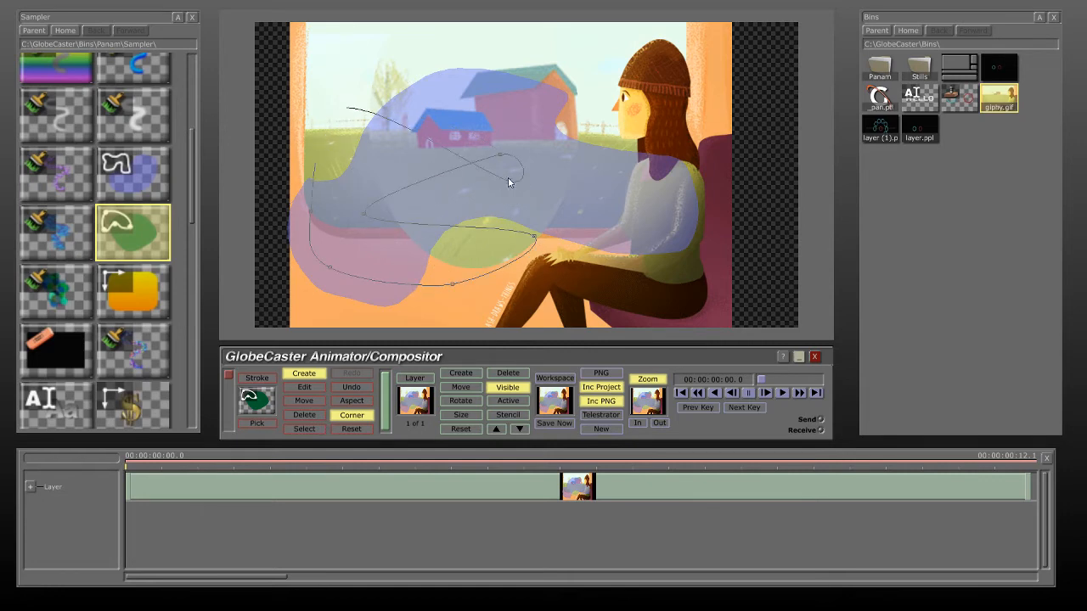
{"action": "left_click", "coordinate": [409, 148]}
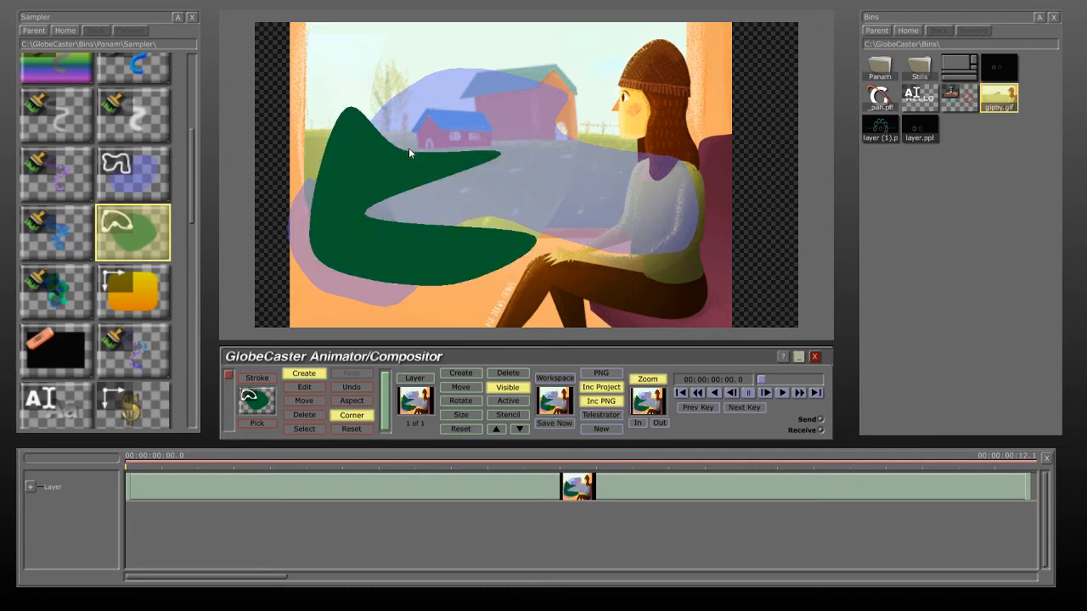
- Trace the woman's hat with a closed dark green filled curve and nudge the shape into place on her head
{"action": "left_click", "coordinate": [641, 43]}
{"action": "left_click", "coordinate": [655, 98]}
{"action": "left_click", "coordinate": [681, 94]}
{"action": "left_click", "coordinate": [680, 68]}
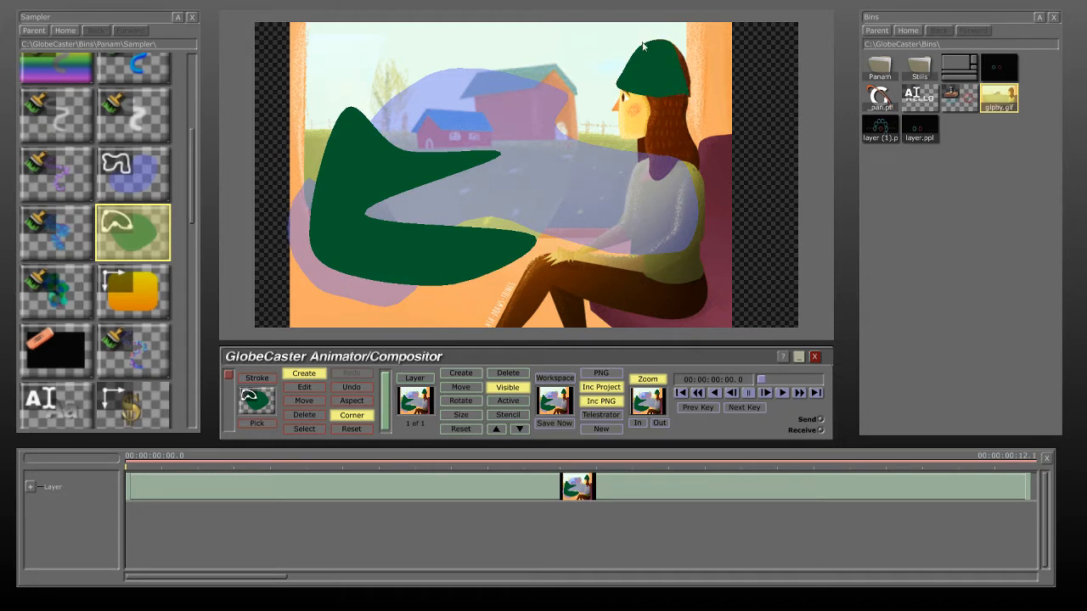
{"action": "left_click_drag", "start_coordinate": [655, 65], "coordinate": [653, 64]}
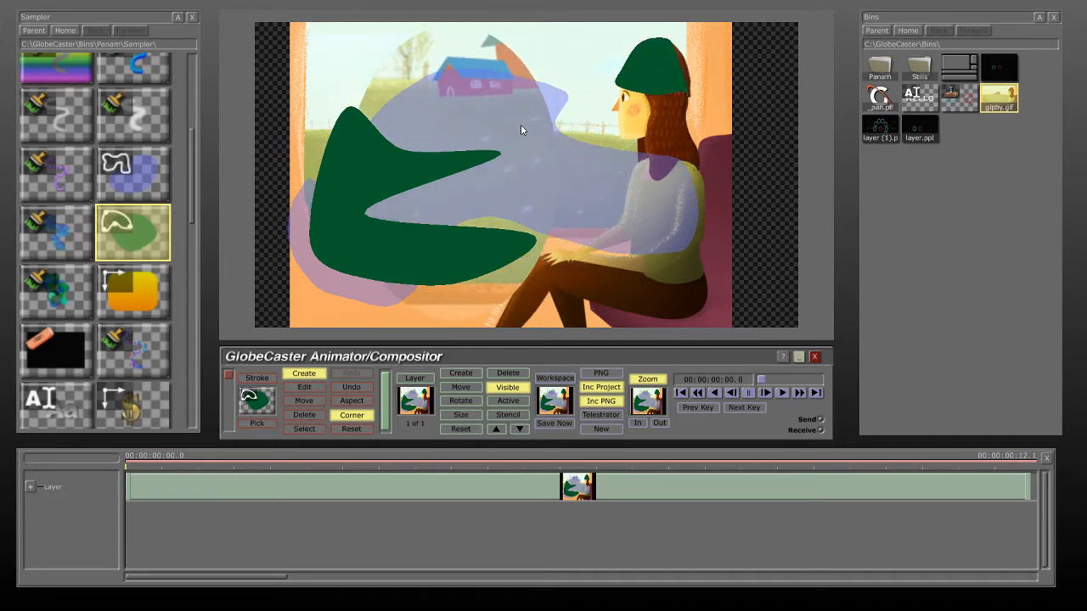
- Delete the translucent blue shape, the large green curve and the magnifier, keeping only the green hat over the GIF
{"action": "right_click", "coordinate": [411, 119]}
{"action": "left_click", "coordinate": [394, 173]}
{"action": "left_click_drag", "start_coordinate": [395, 153], "coordinate": [437, 126]}
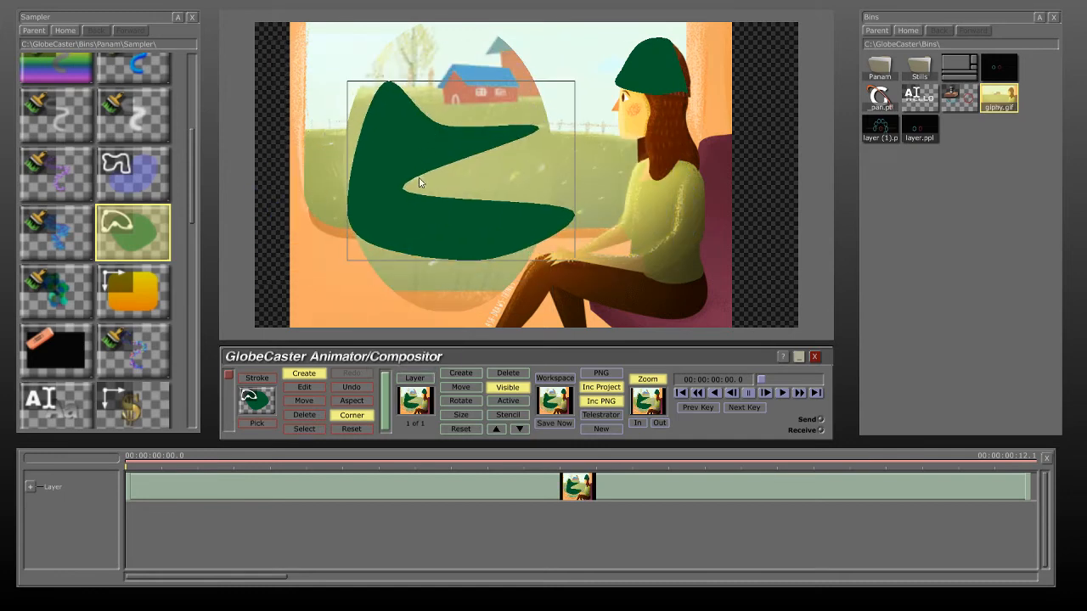
{"action": "left_click", "coordinate": [304, 414]}
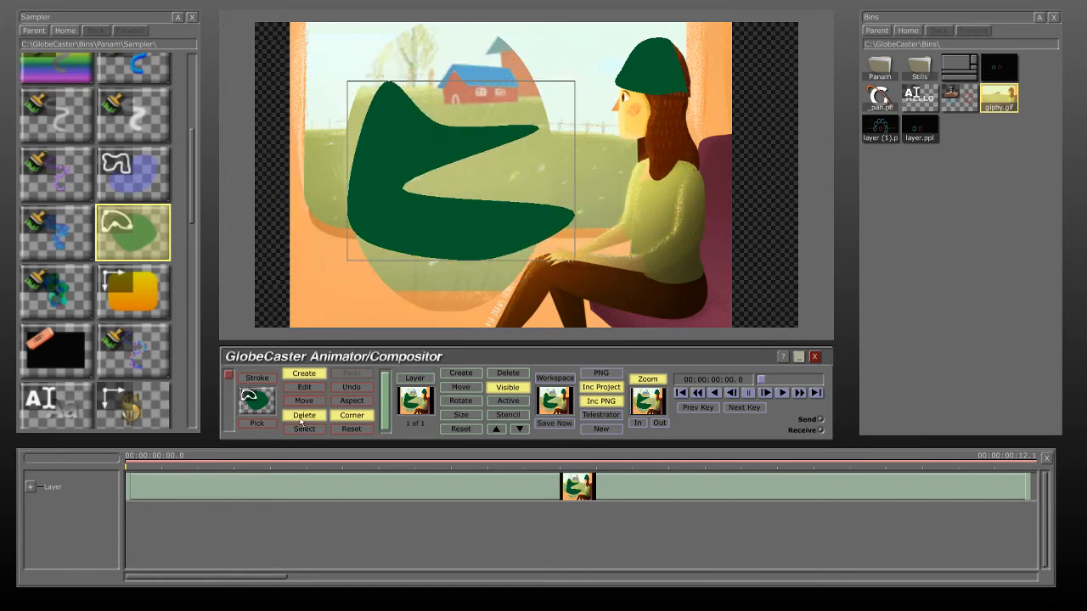
{"action": "left_click", "coordinate": [301, 428]}
{"action": "left_click", "coordinate": [413, 178]}
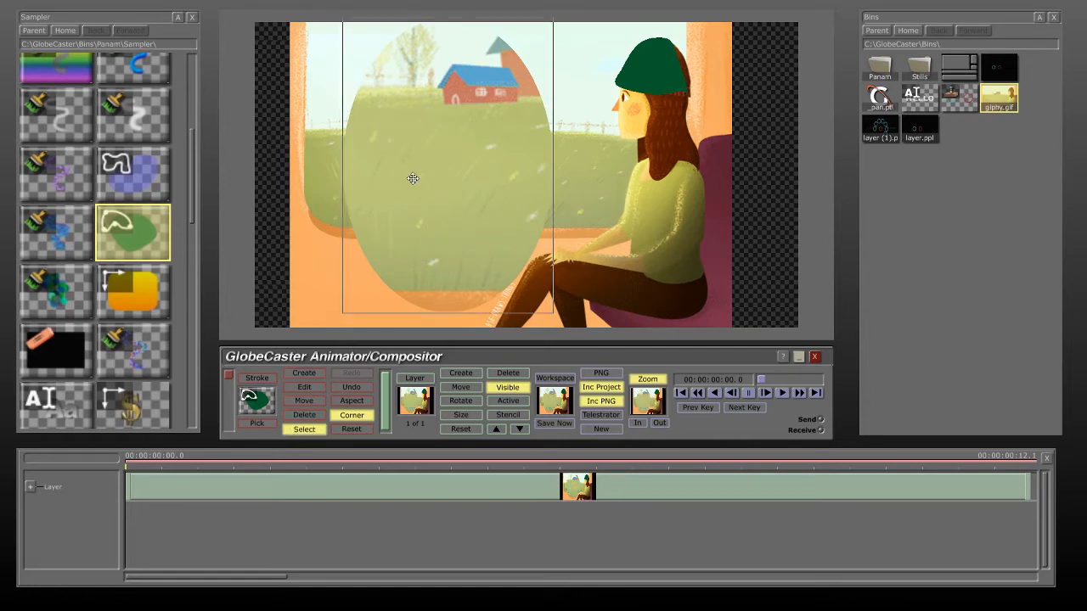
{"action": "left_click", "coordinate": [305, 418]}
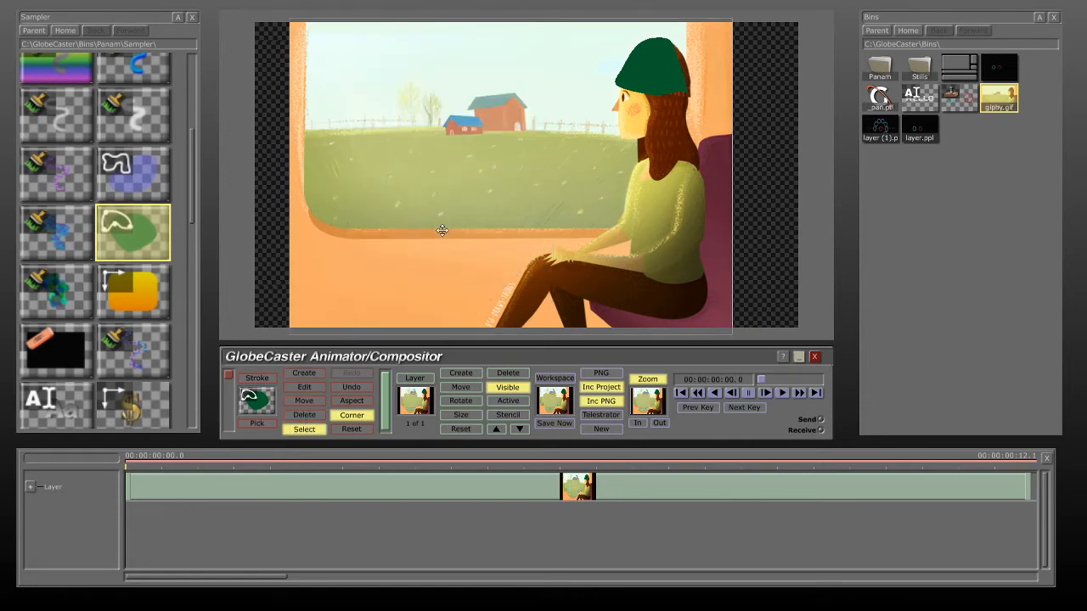
- Place a yellow-orange gradient rounded banner across the lower part of the canvas and a gold dollar sign at its right end
{"action": "scroll", "coordinate": [150, 291], "scroll_direction": "down", "scroll_amount": 3}
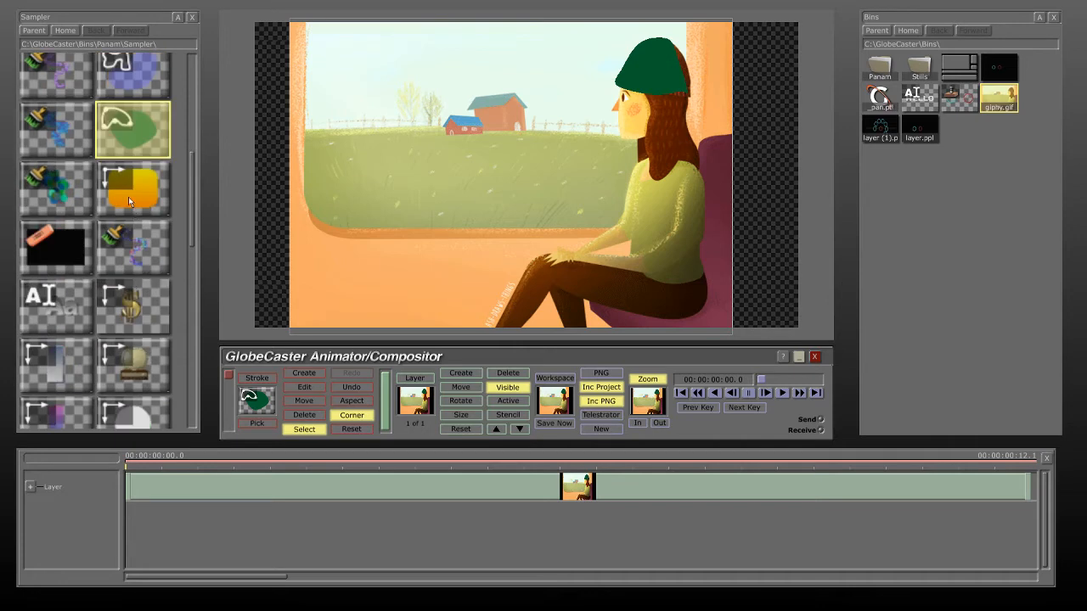
{"action": "left_click", "coordinate": [133, 189]}
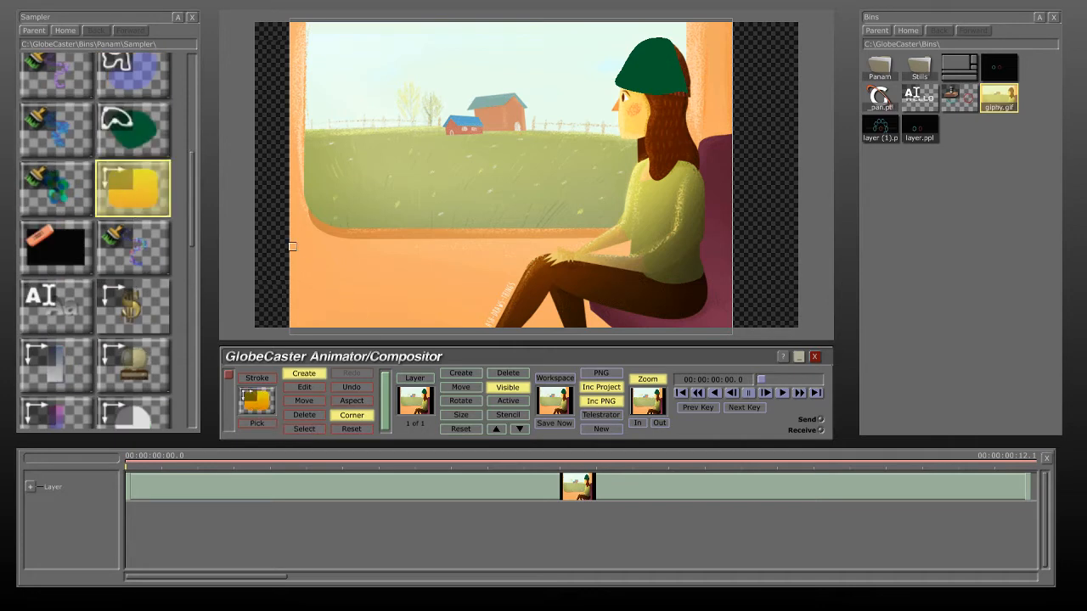
{"action": "left_click_drag", "start_coordinate": [262, 222], "coordinate": [785, 330]}
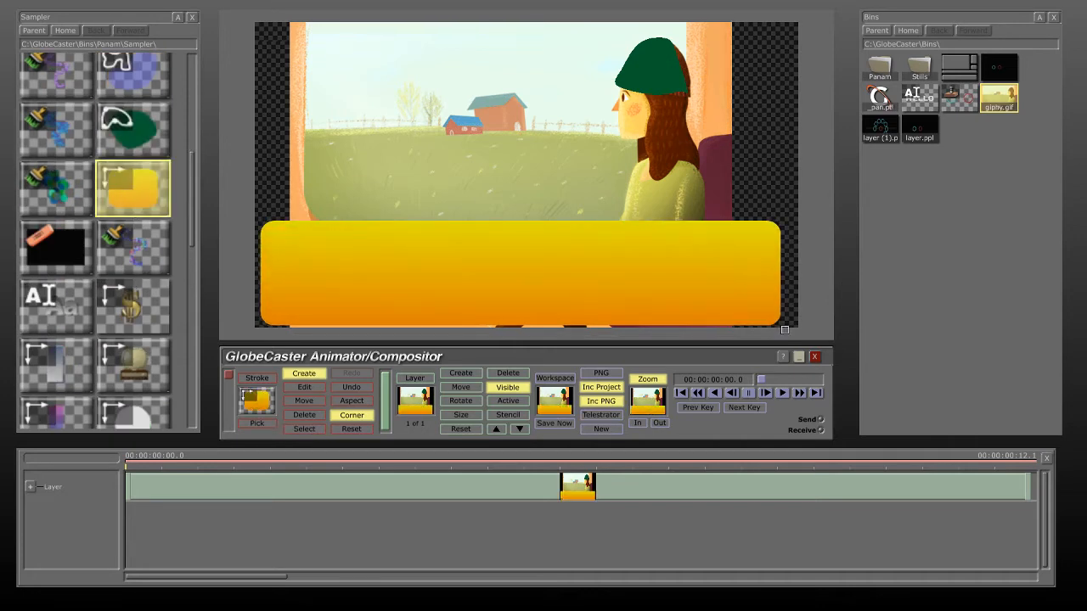
{"action": "mouse_move", "coordinate": [665, 262]}
{"action": "left_mouse_down"}
{"action": "mouse_move", "coordinate": [658, 253]}
{"action": "mouse_move", "coordinate": [672, 262]}
{"action": "left_mouse_up"}
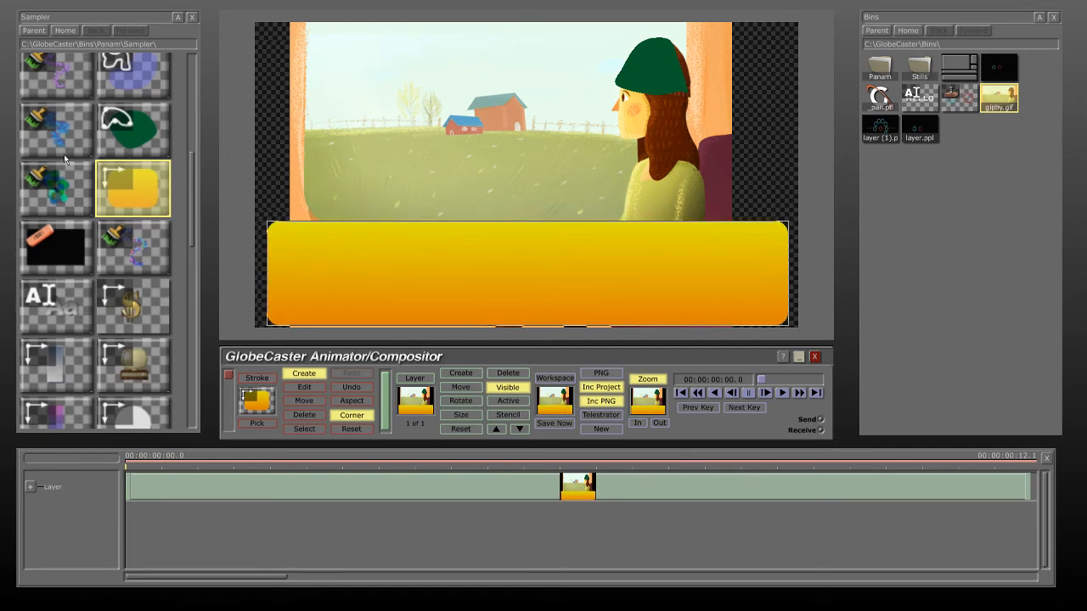
{"action": "left_click", "coordinate": [134, 317]}
{"action": "left_click_drag", "start_coordinate": [704, 228], "coordinate": [834, 336]}
- Add the text "She's looking" on the yellow banner using the invers txt.ppf preset
{"action": "scroll", "coordinate": [116, 285], "scroll_direction": "down", "scroll_amount": 5}
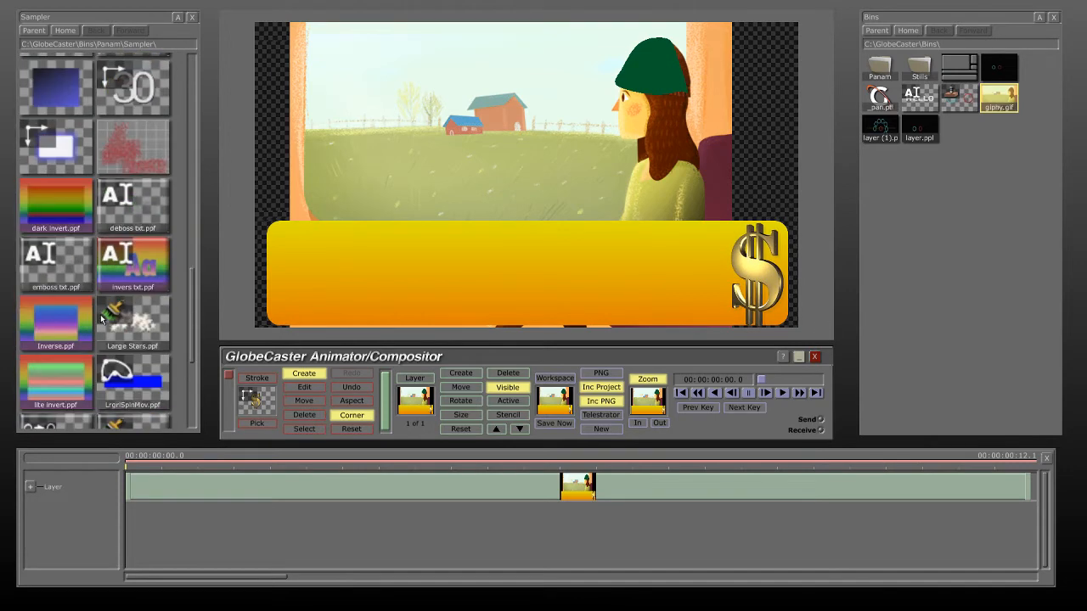
{"action": "left_click", "coordinate": [119, 271]}
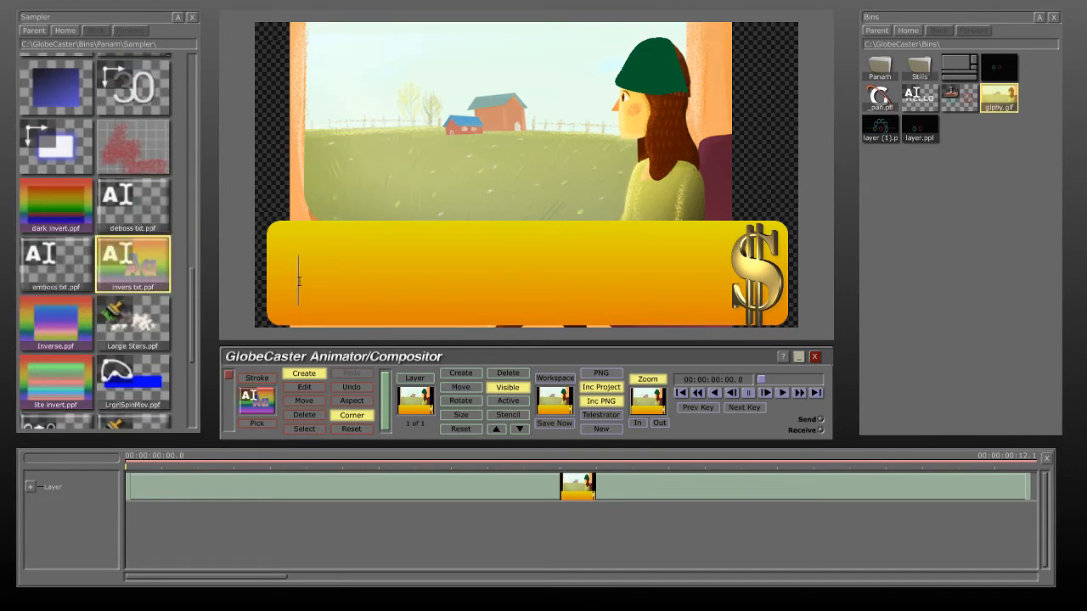
{"action": "type", "text": "She"}
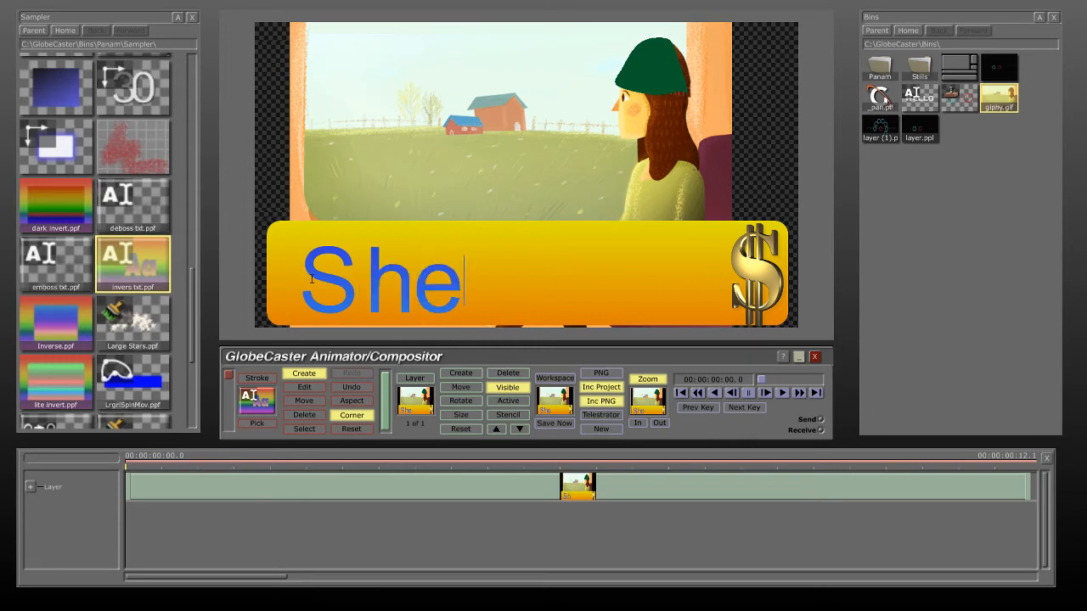
{"action": "type", "text": "'s lookin"}
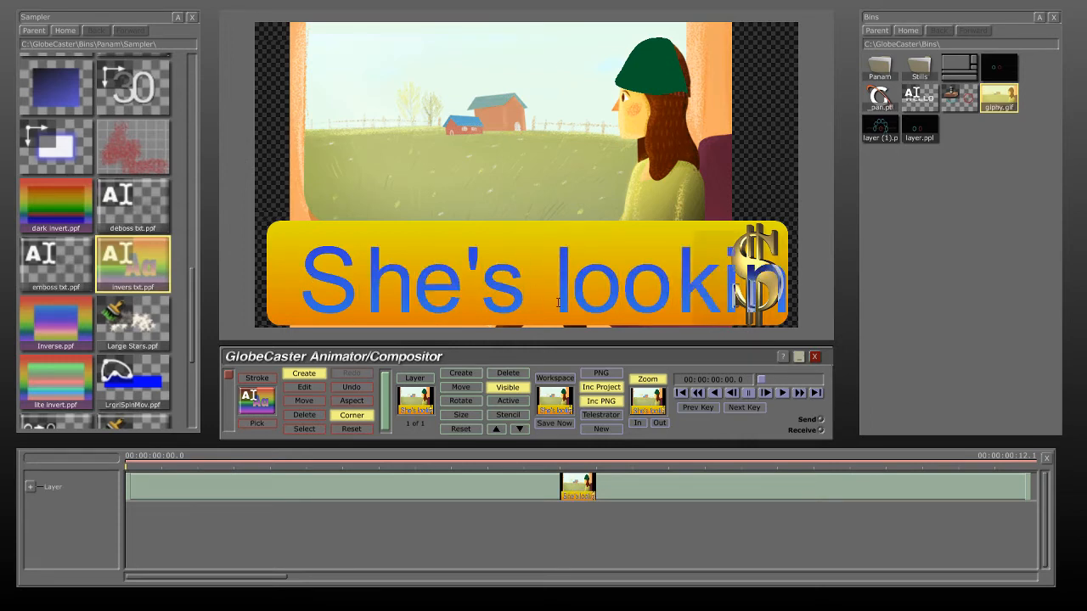
{"action": "type", "text": "g"}
- Scale the banner text to X Size 327 and Y Size 275 with locked aspect and position it before the dollar sign
{"action": "right_click", "coordinate": [540, 282]}
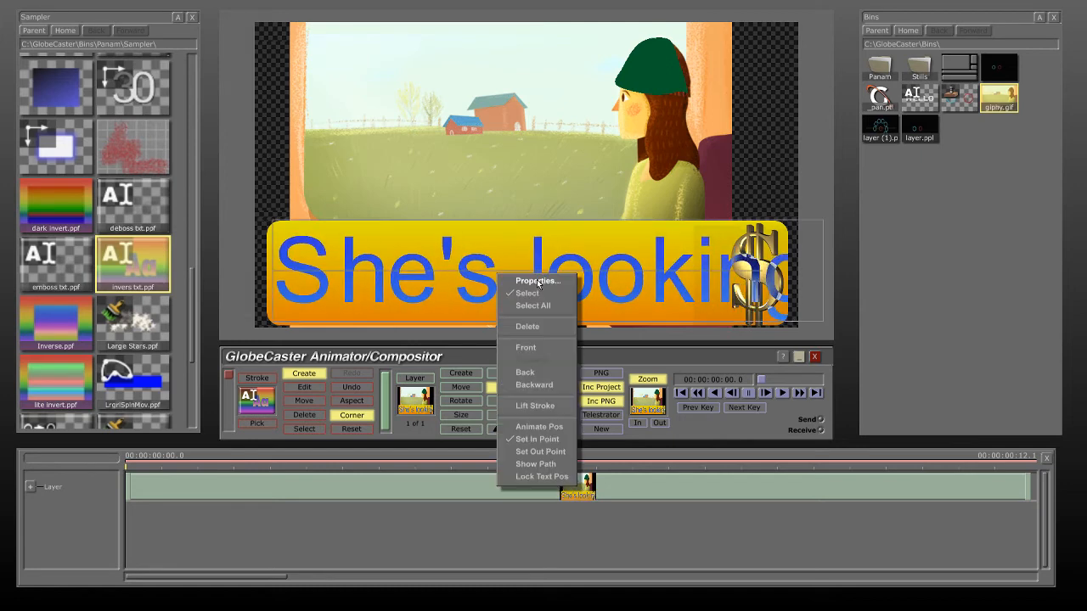
{"action": "left_click", "coordinate": [540, 281]}
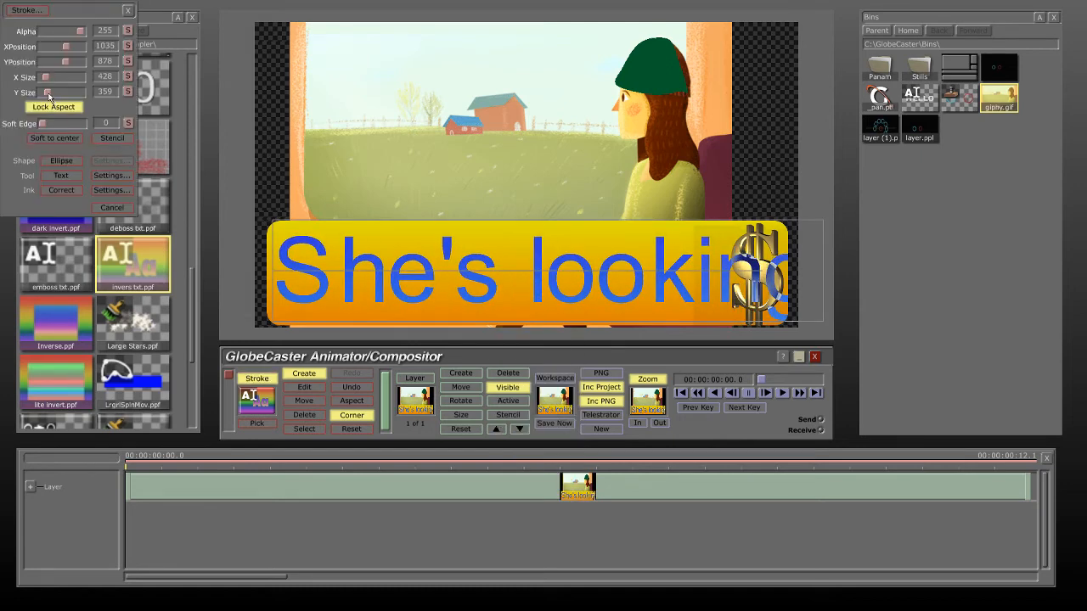
{"action": "left_click_drag", "start_coordinate": [48, 96], "coordinate": [47, 95]}
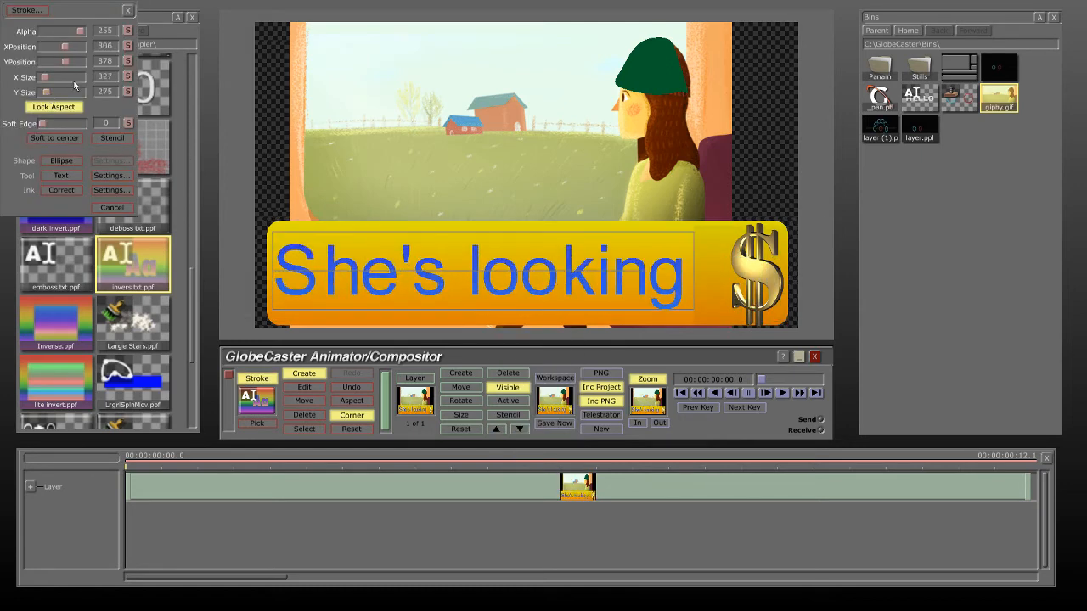
{"action": "left_click", "coordinate": [127, 11]}
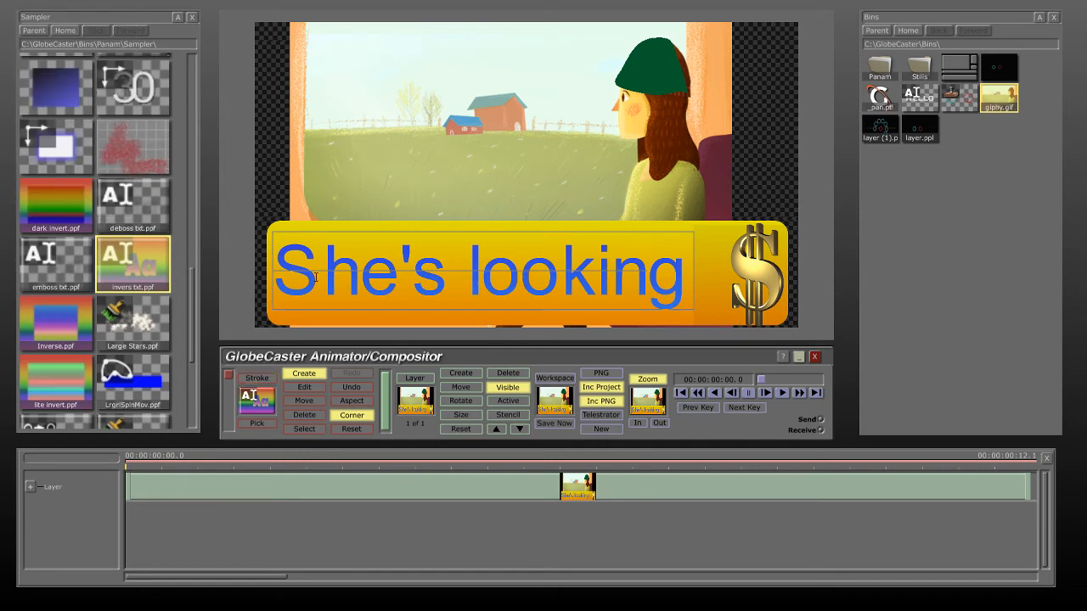
{"action": "left_click_drag", "start_coordinate": [315, 277], "coordinate": [328, 284]}
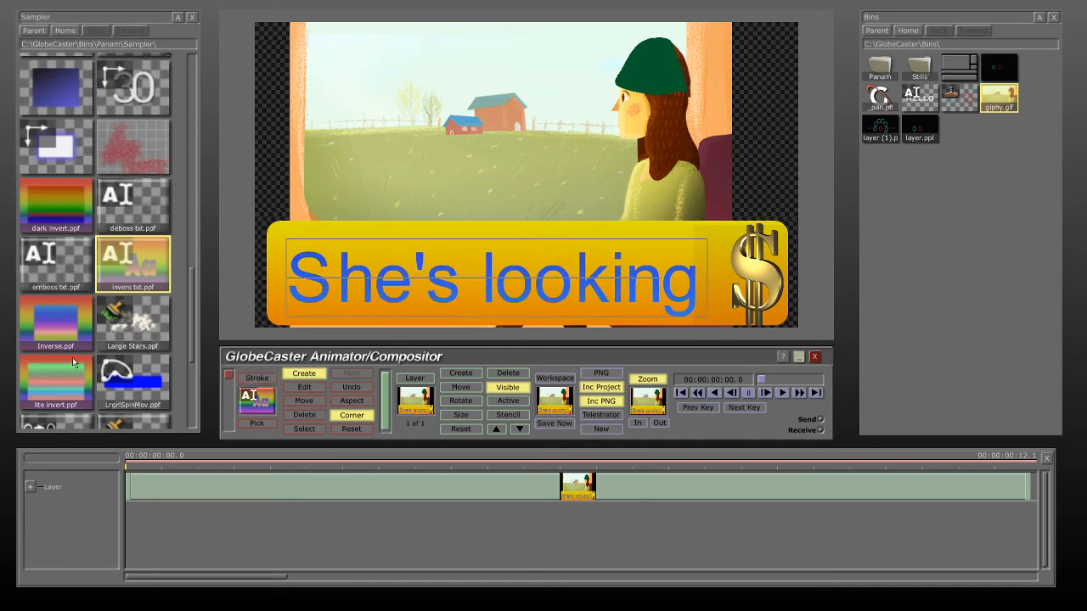
- Draw an Inverse.ppf rectangle over the window and the woman's head, with a smaller lite invert.ppf rectangle inside it
{"action": "scroll", "coordinate": [73, 363], "scroll_direction": "down", "scroll_amount": 5}
{"action": "scroll", "coordinate": [71, 168], "scroll_direction": "up", "scroll_amount": 4}
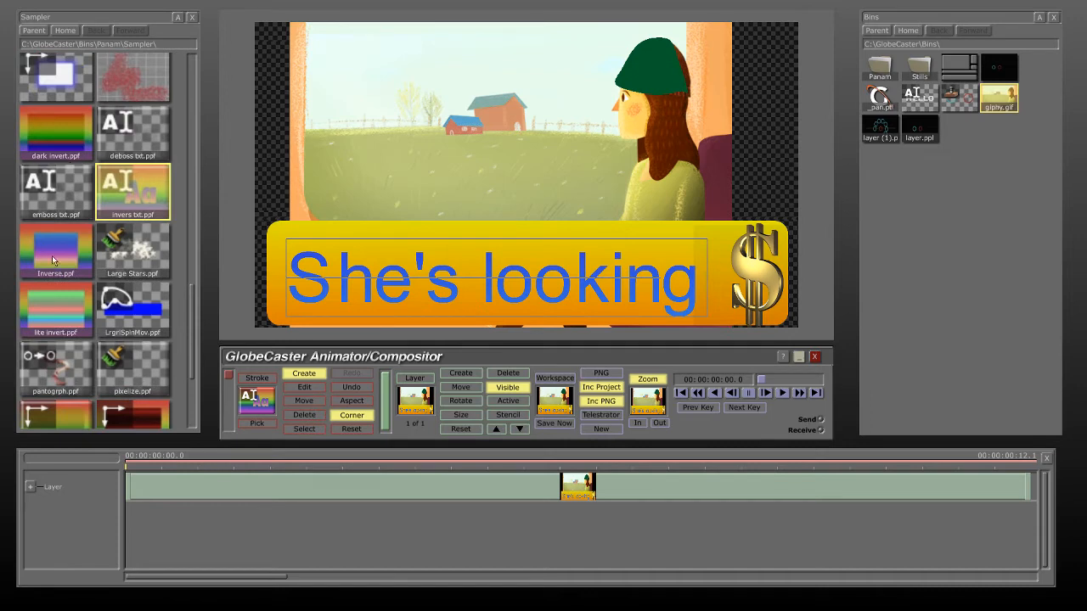
{"action": "left_click", "coordinate": [54, 261]}
{"action": "left_click_drag", "start_coordinate": [348, 46], "coordinate": [692, 223]}
{"action": "left_click", "coordinate": [60, 298]}
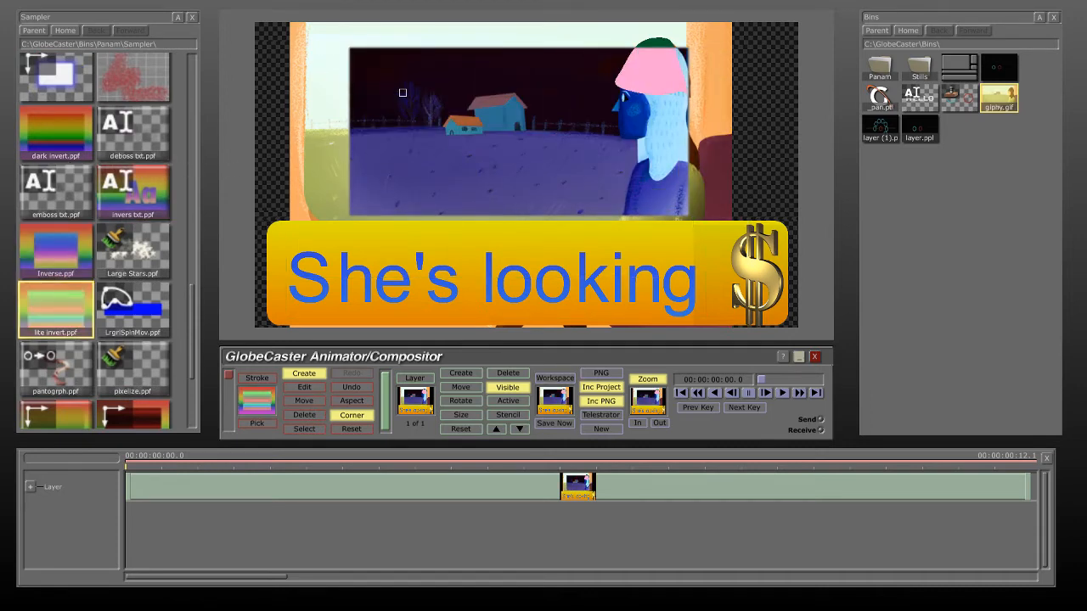
{"action": "left_click_drag", "start_coordinate": [402, 69], "coordinate": [650, 193]}
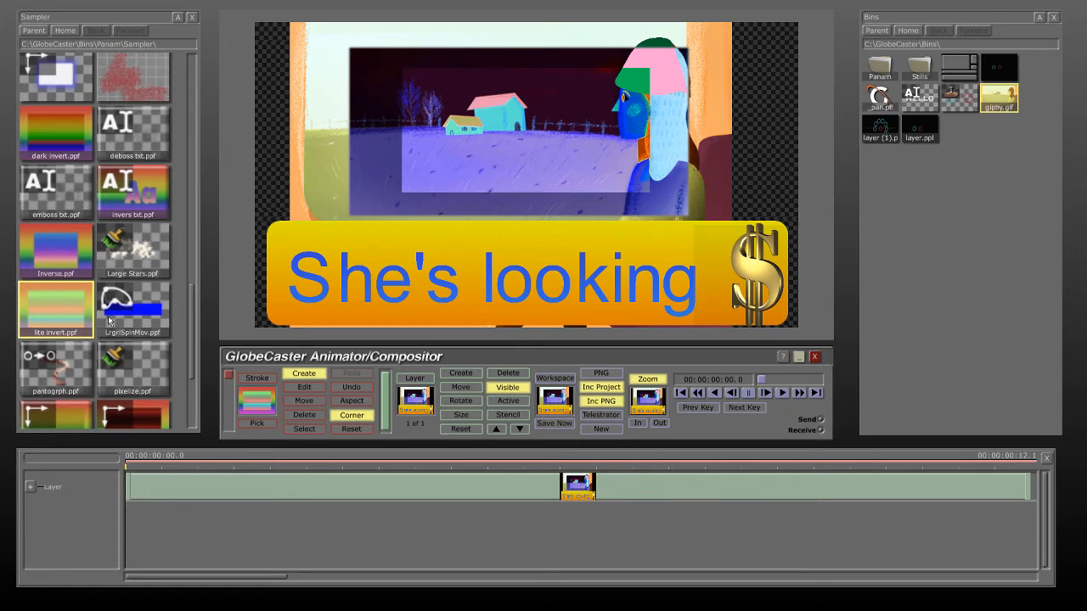
- Delete both inversion rectangles from the GIF
{"action": "scroll", "coordinate": [68, 377], "scroll_direction": "down", "scroll_amount": 3}
{"action": "scroll", "coordinate": [68, 377], "scroll_direction": "up", "scroll_amount": 10}
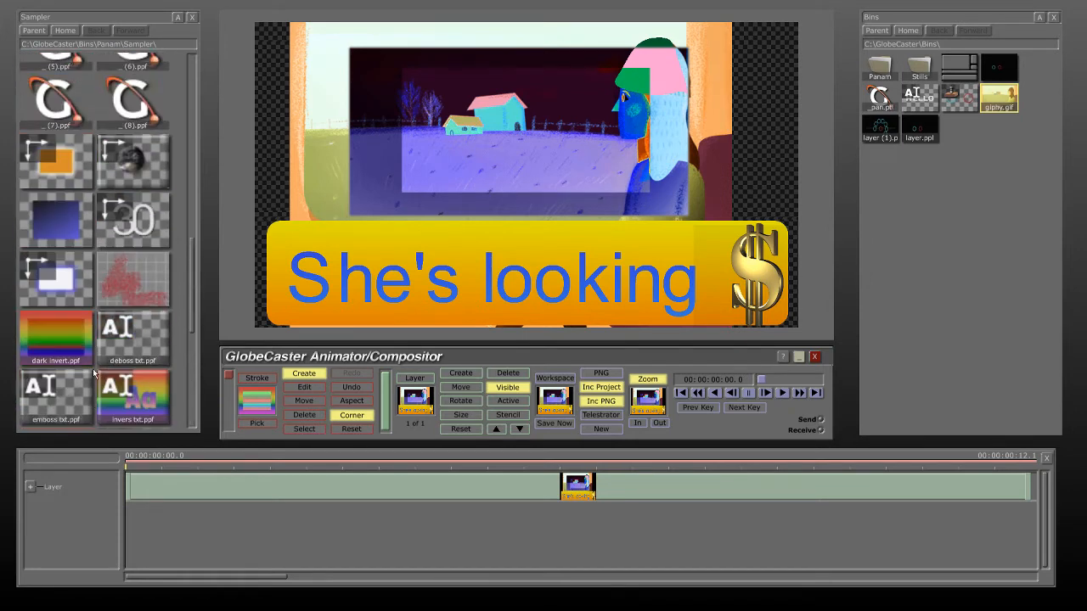
{"action": "right_click", "coordinate": [405, 134]}
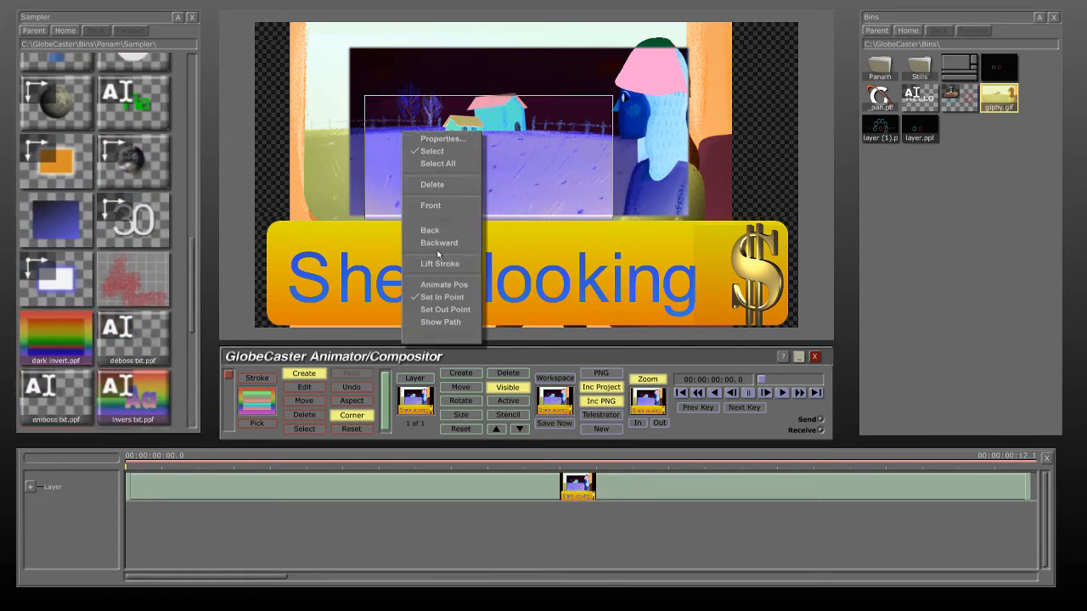
{"action": "left_click", "coordinate": [444, 186]}
{"action": "right_click", "coordinate": [452, 156]}
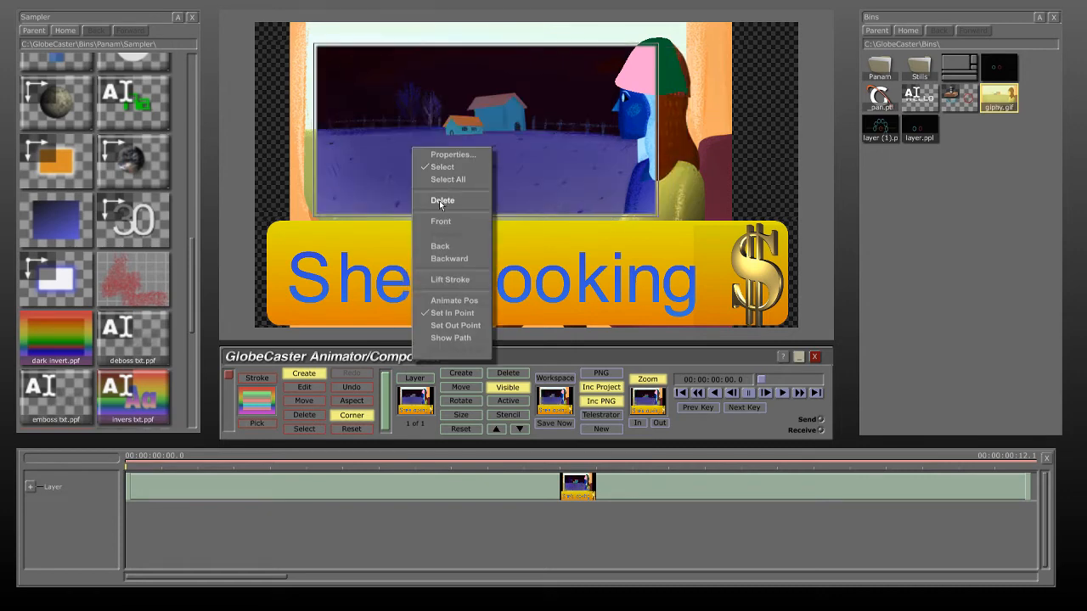
{"action": "left_click", "coordinate": [442, 201]}
- Clone the woman's head into the window area with the pantogrph.ppf preset and delete the cloned stroke
{"action": "scroll", "coordinate": [60, 255], "scroll_direction": "down", "scroll_amount": 3}
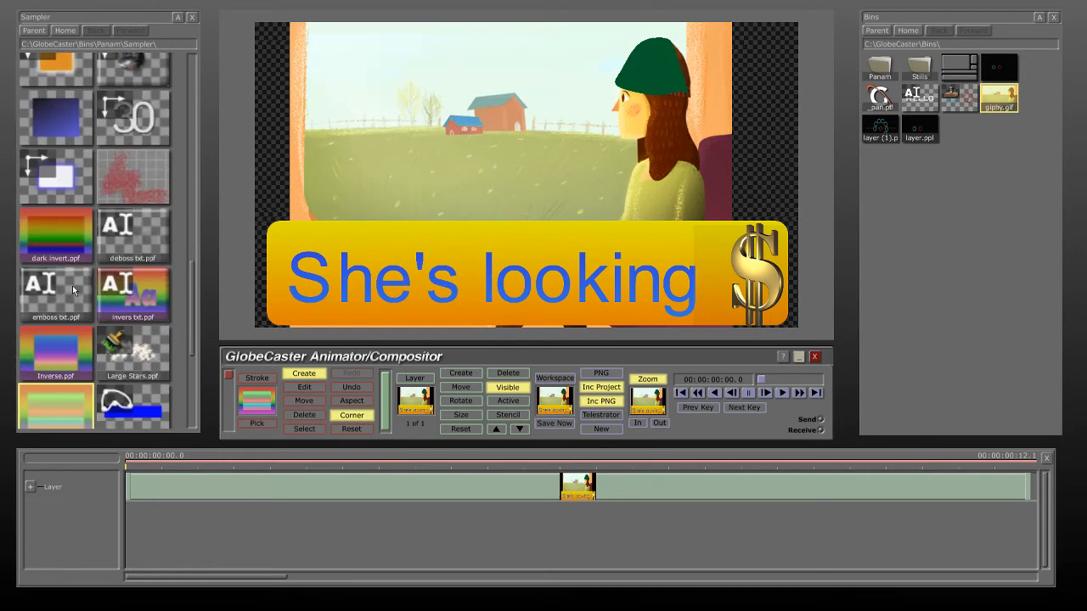
{"action": "scroll", "coordinate": [76, 284], "scroll_direction": "down", "scroll_amount": 5}
{"action": "left_click", "coordinate": [75, 179]}
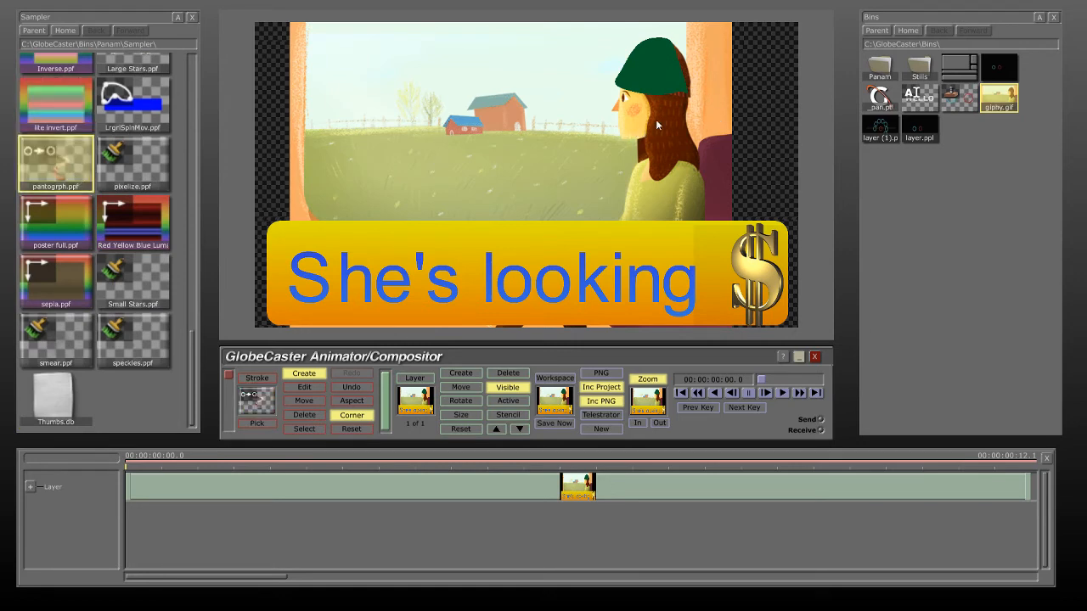
{"action": "mouse_move", "coordinate": [416, 119]}
{"action": "left_mouse_down"}
{"action": "mouse_move", "coordinate": [460, 97]}
{"action": "mouse_move", "coordinate": [400, 136]}
{"action": "mouse_move", "coordinate": [467, 98]}
{"action": "mouse_move", "coordinate": [389, 154]}
{"action": "mouse_move", "coordinate": [350, 148]}
{"action": "mouse_move", "coordinate": [306, 113]}
{"action": "mouse_move", "coordinate": [402, 98]}
{"action": "mouse_move", "coordinate": [393, 122]}
{"action": "mouse_move", "coordinate": [316, 115]}
{"action": "mouse_move", "coordinate": [446, 103]}
{"action": "mouse_move", "coordinate": [431, 81]}
{"action": "mouse_move", "coordinate": [452, 58]}
{"action": "mouse_move", "coordinate": [310, 80]}
{"action": "mouse_move", "coordinate": [319, 110]}
{"action": "mouse_move", "coordinate": [246, 115]}
{"action": "mouse_move", "coordinate": [401, 110]}
{"action": "mouse_move", "coordinate": [340, 129]}
{"action": "mouse_move", "coordinate": [293, 133]}
{"action": "mouse_move", "coordinate": [303, 119]}
{"action": "mouse_move", "coordinate": [265, 97]}
{"action": "mouse_move", "coordinate": [313, 108]}
{"action": "mouse_move", "coordinate": [407, 91]}
{"action": "mouse_move", "coordinate": [377, 119]}
{"action": "mouse_move", "coordinate": [396, 143]}
{"action": "mouse_move", "coordinate": [399, 103]}
{"action": "left_mouse_up"}
{"action": "right_click", "coordinate": [399, 103]}
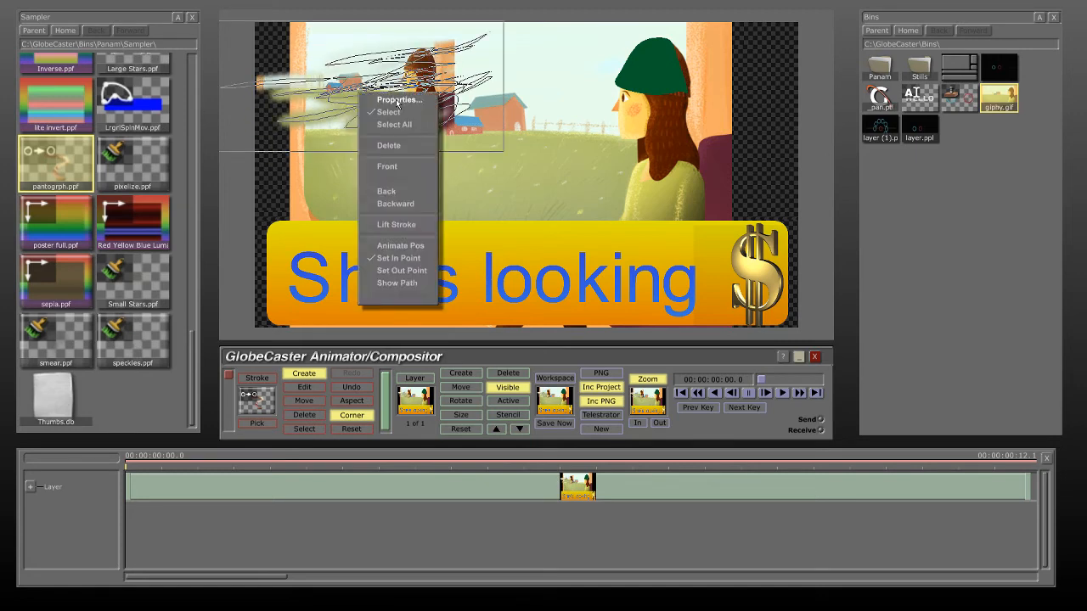
{"action": "left_click", "coordinate": [393, 148]}
{"action": "scroll", "coordinate": [88, 263], "scroll_direction": "up", "scroll_amount": 5}
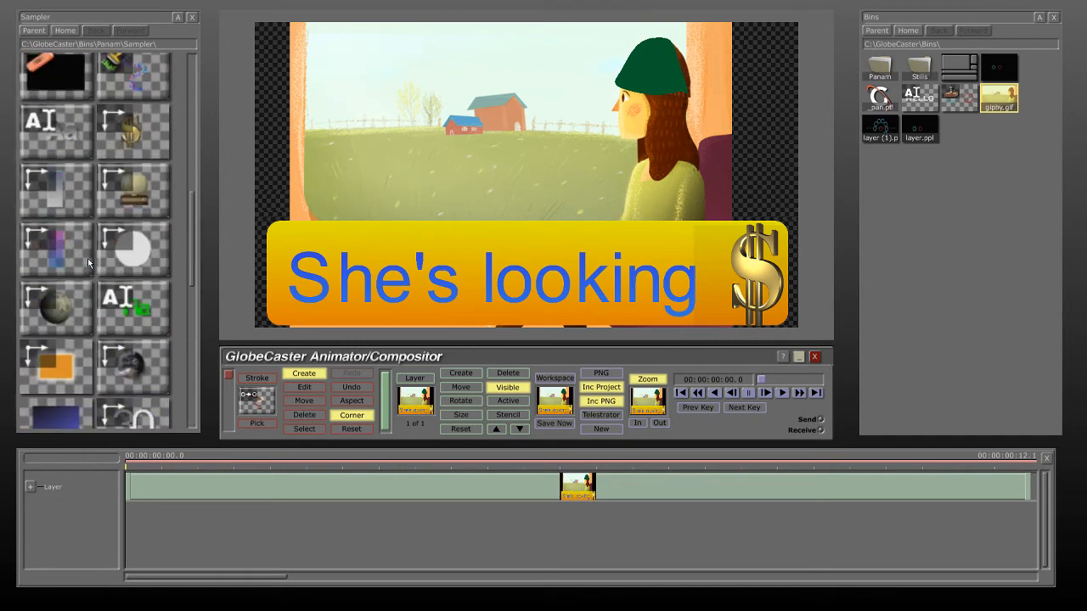
{"action": "scroll", "coordinate": [89, 264], "scroll_direction": "up", "scroll_amount": 5}
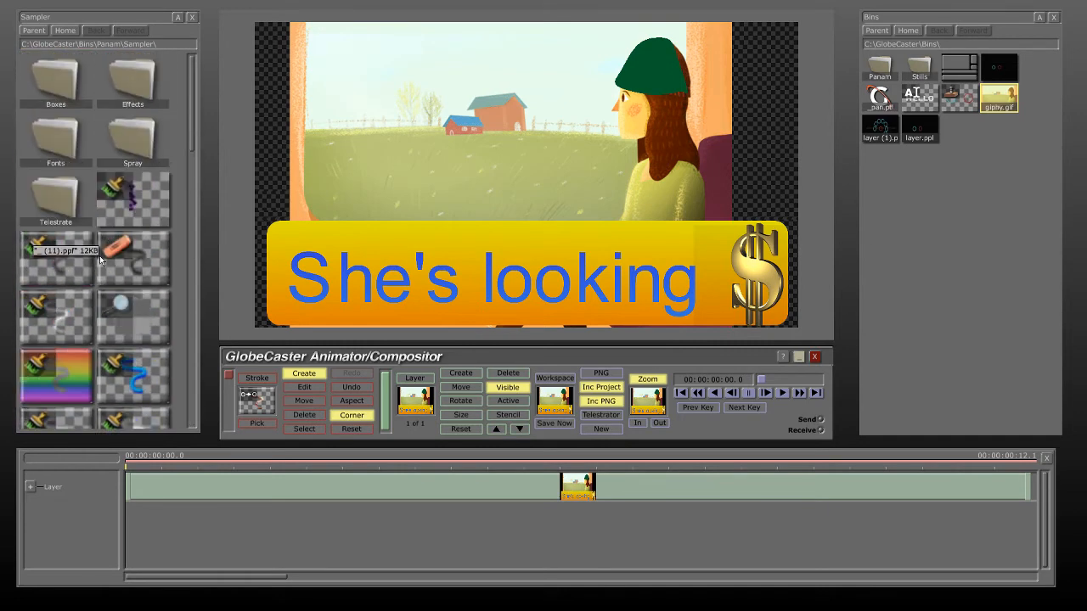
- Delete the "She's looking" text, the dollar sign and the orange banner from the GIF
{"action": "scroll", "coordinate": [169, 325], "scroll_direction": "down", "scroll_amount": 5}
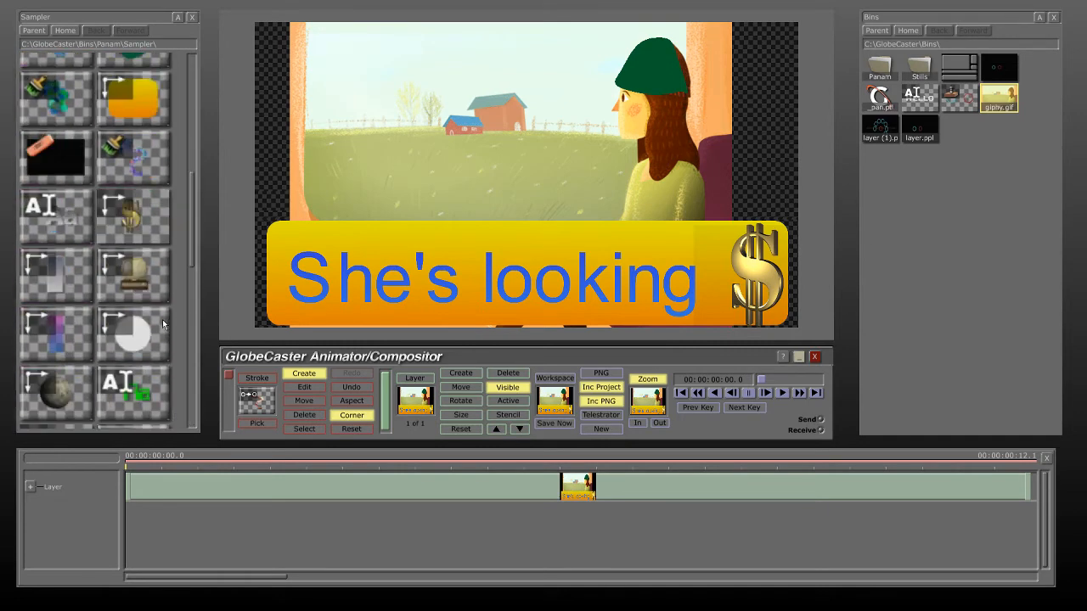
{"action": "scroll", "coordinate": [104, 148], "scroll_direction": "up", "scroll_amount": 10}
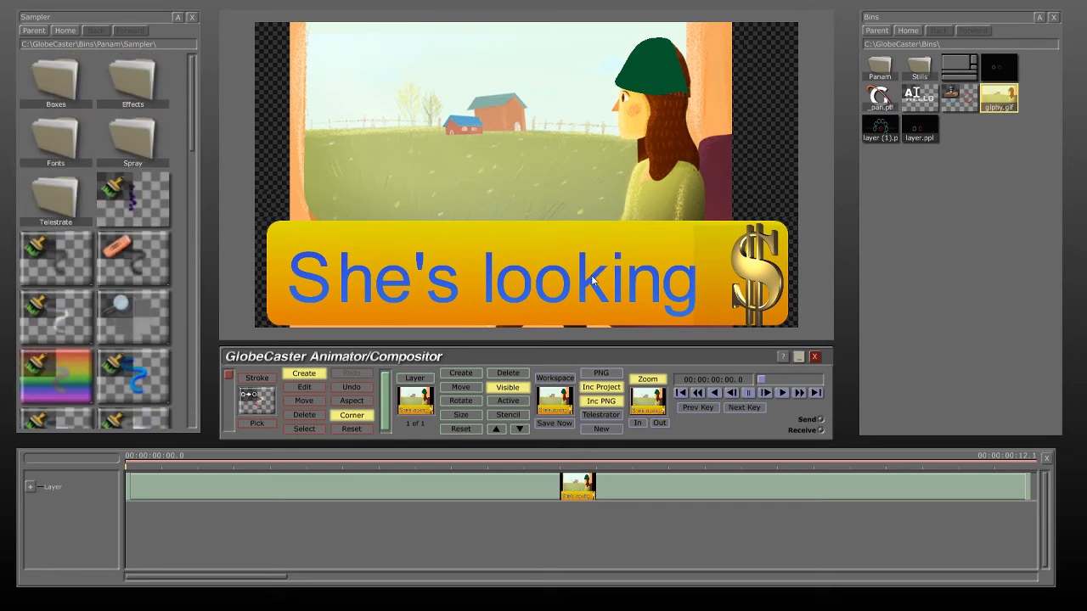
{"action": "right_click", "coordinate": [532, 248]}
{"action": "left_click", "coordinate": [561, 306]}
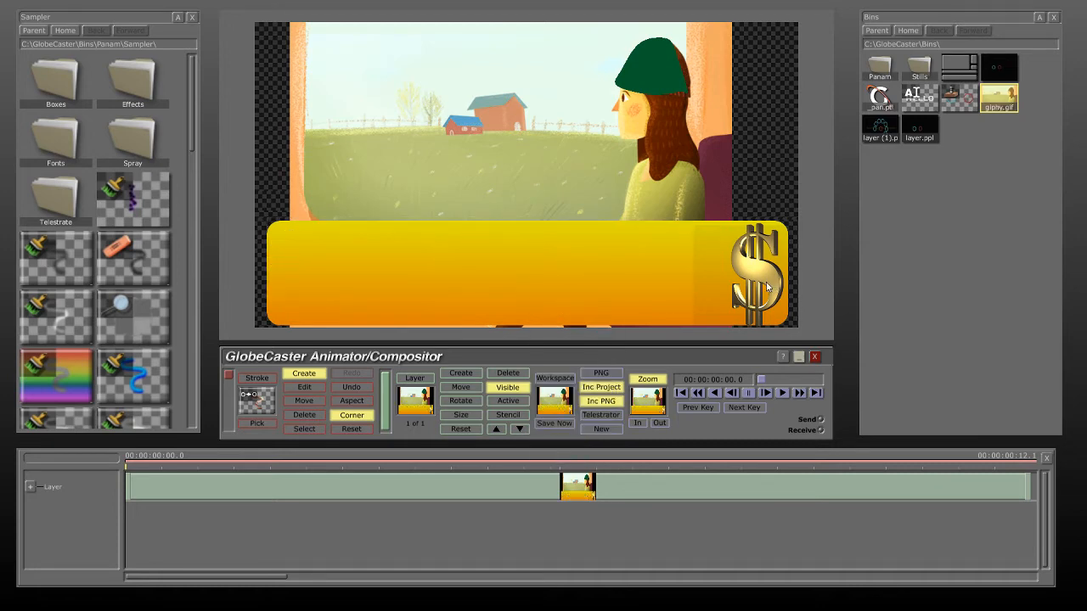
{"action": "right_click", "coordinate": [719, 268]}
{"action": "left_click", "coordinate": [756, 316]}
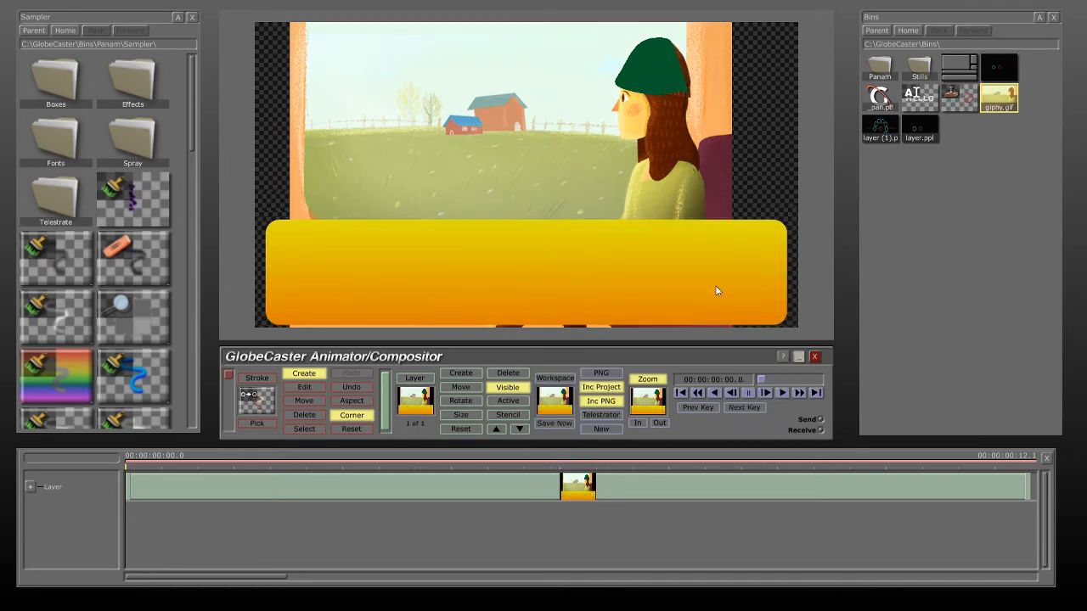
{"action": "left_click_drag", "start_coordinate": [717, 290], "coordinate": [700, 238]}
{"action": "right_click", "coordinate": [700, 238]}
{"action": "left_click", "coordinate": [698, 283]}
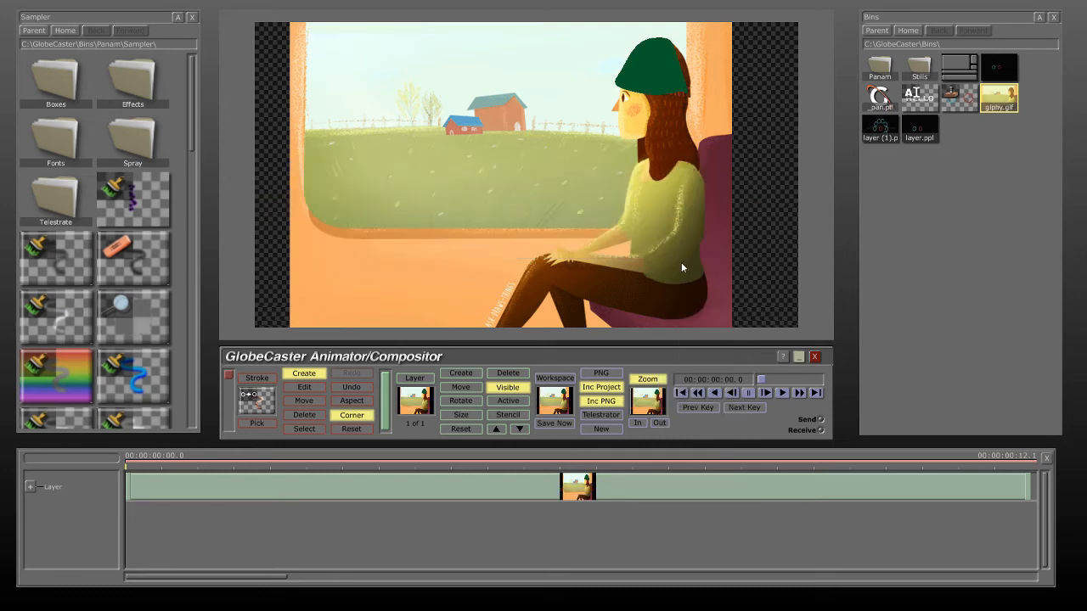
- Move the green hat shape off the woman's head into the window area and delete it
{"action": "left_click_drag", "start_coordinate": [673, 71], "coordinate": [530, 175]}
{"action": "right_click", "coordinate": [542, 143]}
{"action": "left_click", "coordinate": [409, 217]}
{"action": "right_click", "coordinate": [531, 174]}
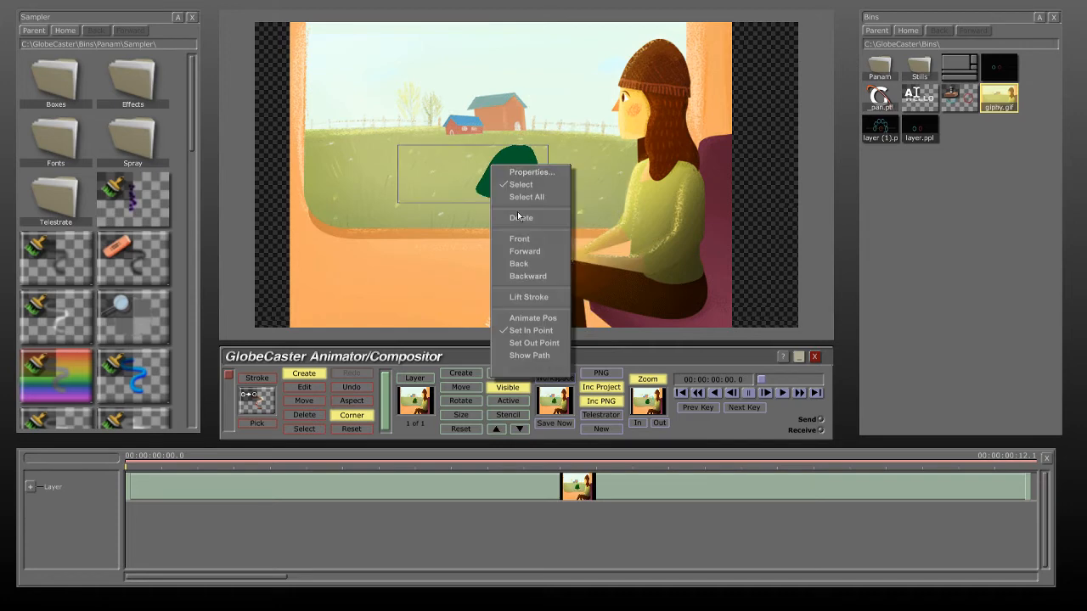
{"action": "left_click", "coordinate": [518, 218]}
- Start a green filled spline shape at the woman's foot and trace her shin, knee and arm up to the shoulder
{"action": "scroll", "coordinate": [89, 331], "scroll_direction": "down", "scroll_amount": 5}
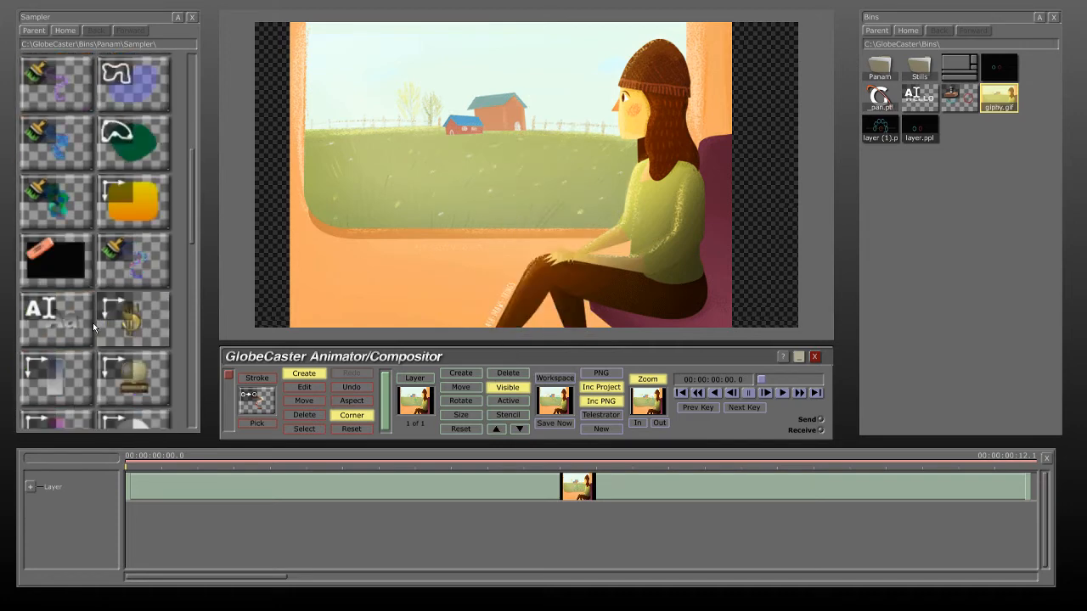
{"action": "left_click", "coordinate": [140, 153]}
{"action": "left_click", "coordinate": [492, 325]}
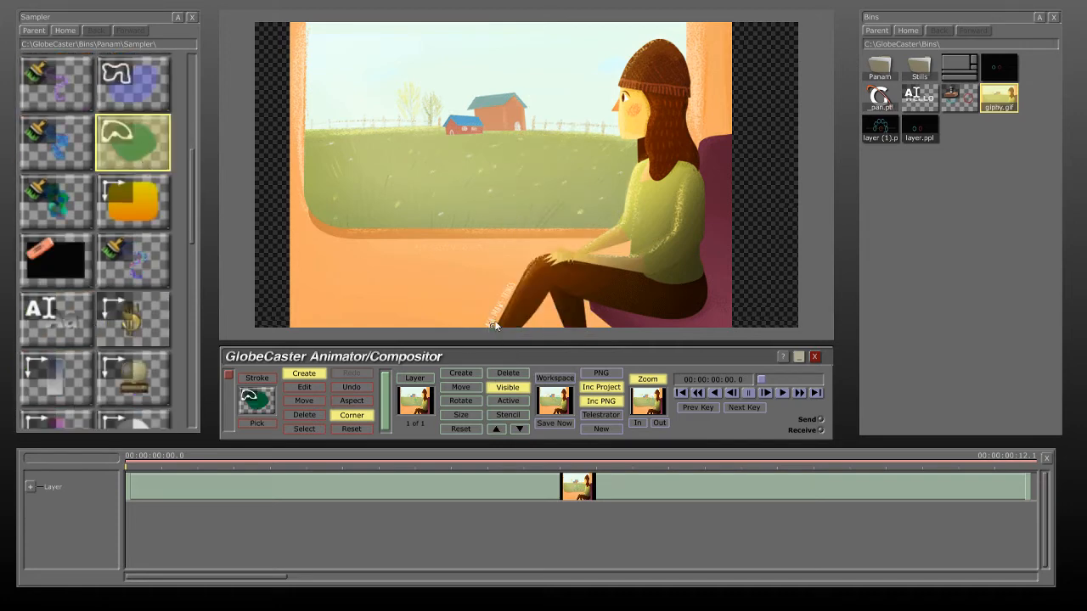
{"action": "left_click", "coordinate": [518, 275]}
{"action": "left_click", "coordinate": [538, 257]}
{"action": "left_click", "coordinate": [560, 252]}
{"action": "left_click", "coordinate": [601, 237]}
{"action": "left_click", "coordinate": [627, 202]}
{"action": "double_click", "coordinate": [630, 167]}
- Continue the green outline from the woman's shoulder up her neck and along the underside of her chin
{"action": "left_click", "coordinate": [637, 422]}
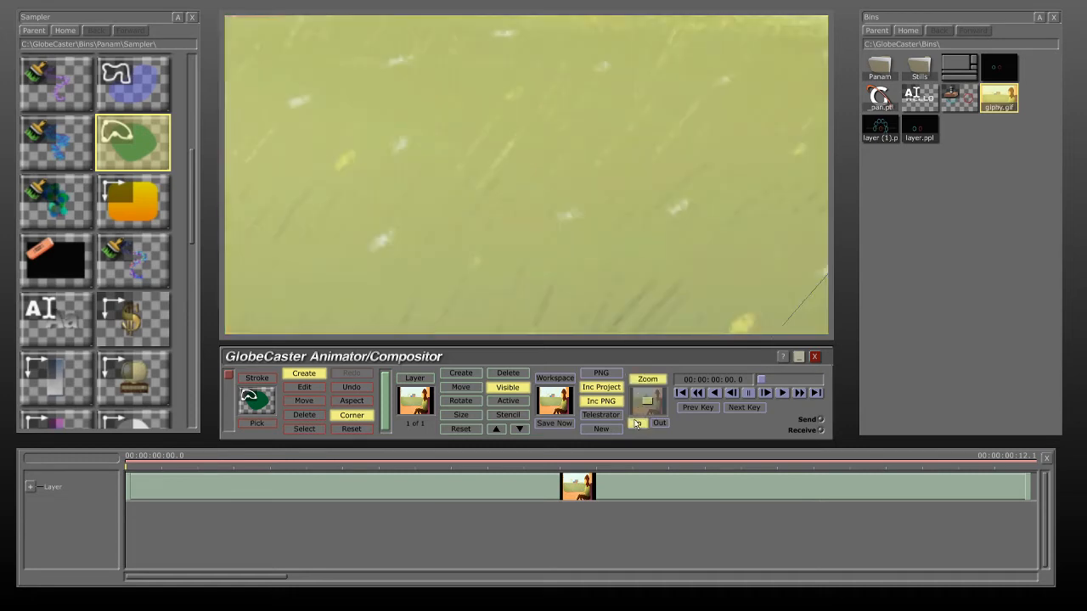
{"action": "left_click_drag", "start_coordinate": [629, 394], "coordinate": [628, 387]}
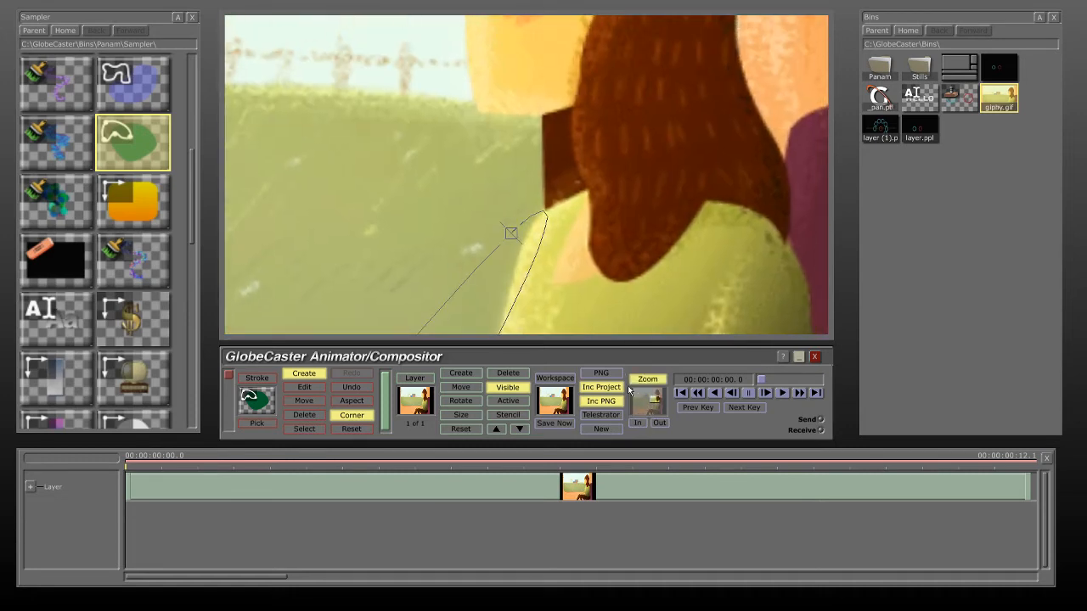
{"action": "left_click", "coordinate": [562, 204]}
{"action": "left_click", "coordinate": [579, 150]}
{"action": "left_click", "coordinate": [571, 112]}
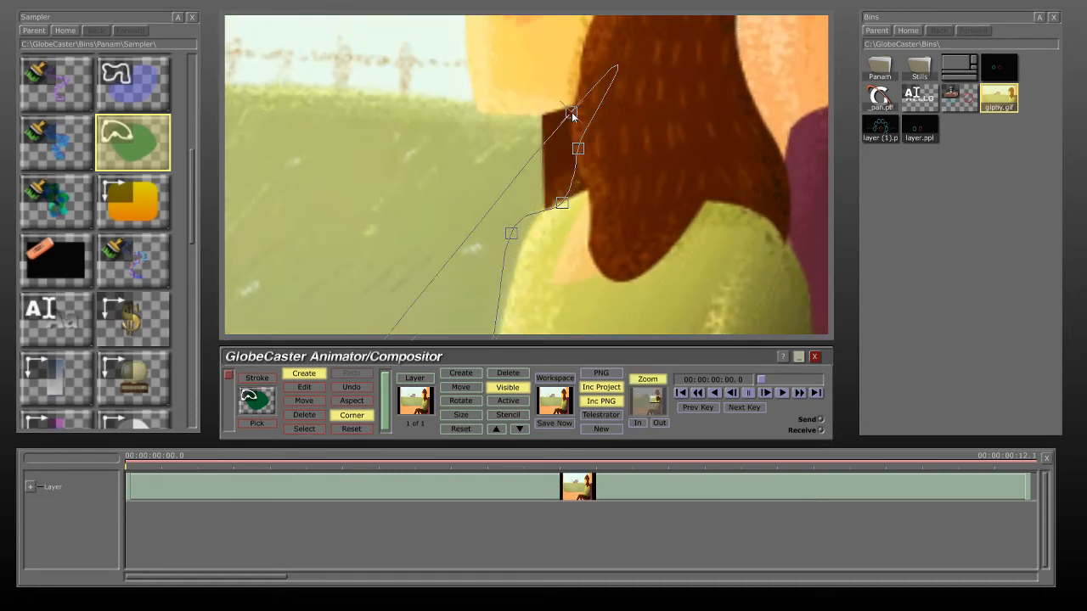
{"action": "left_click", "coordinate": [516, 115]}
{"action": "left_click", "coordinate": [481, 113]}
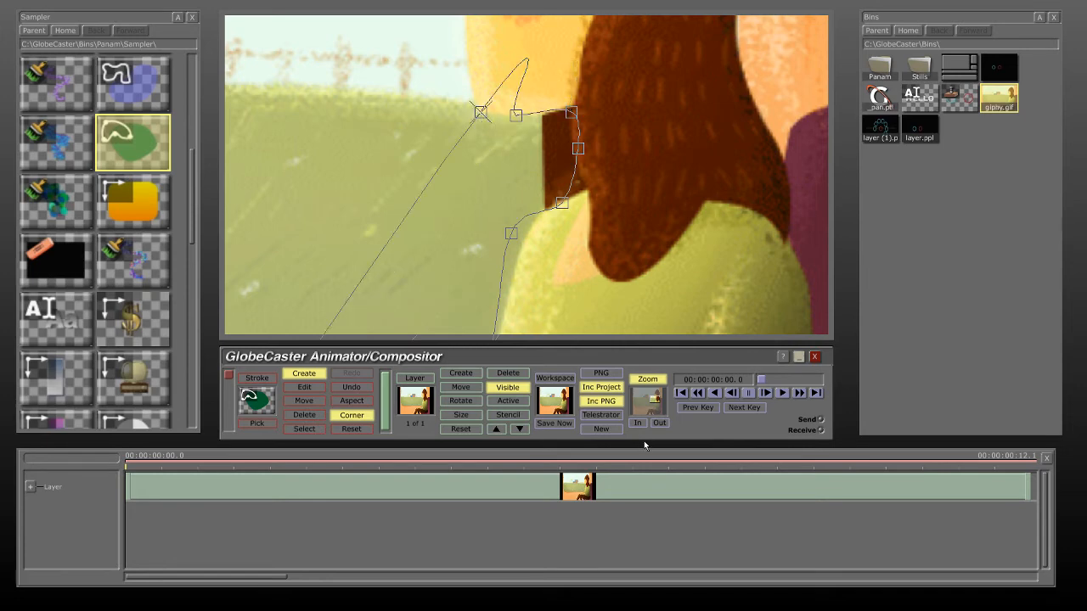
- Trace the woman's face profile with outline points from the chin around the nose to the hat brim
{"action": "left_click_drag", "start_coordinate": [655, 399], "coordinate": [651, 396]}
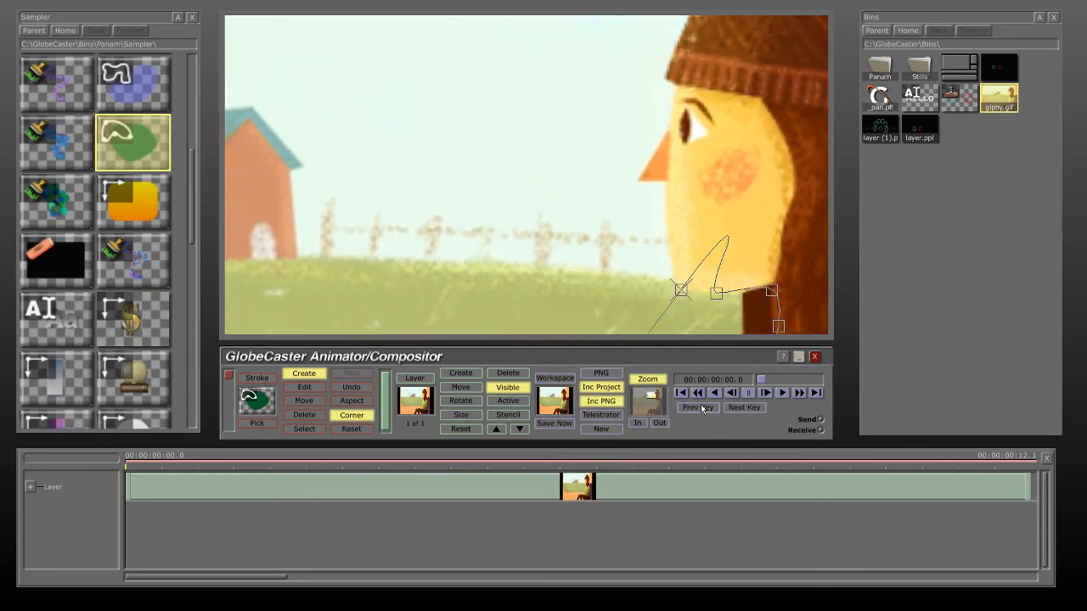
{"action": "left_click", "coordinate": [670, 229]}
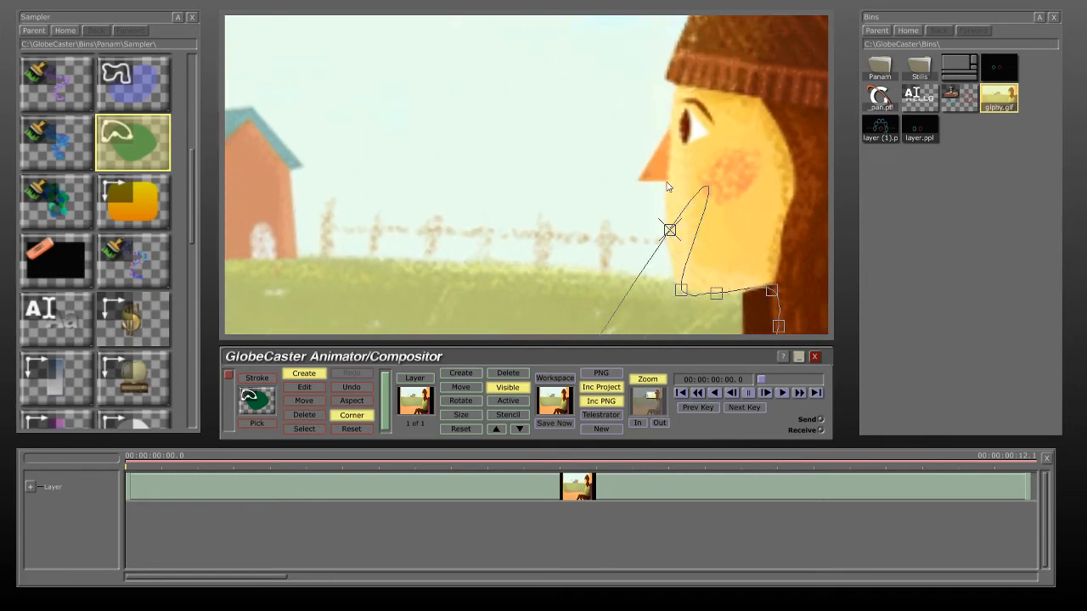
{"action": "left_click", "coordinate": [666, 182]}
{"action": "left_click", "coordinate": [644, 178]}
{"action": "left_click", "coordinate": [670, 124]}
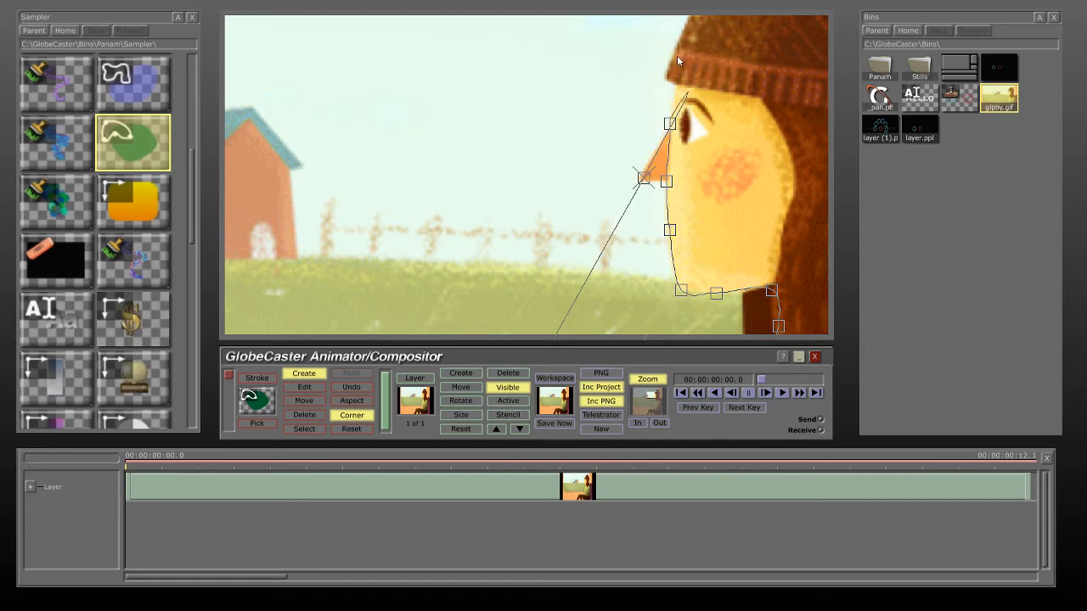
{"action": "left_click", "coordinate": [677, 88]}
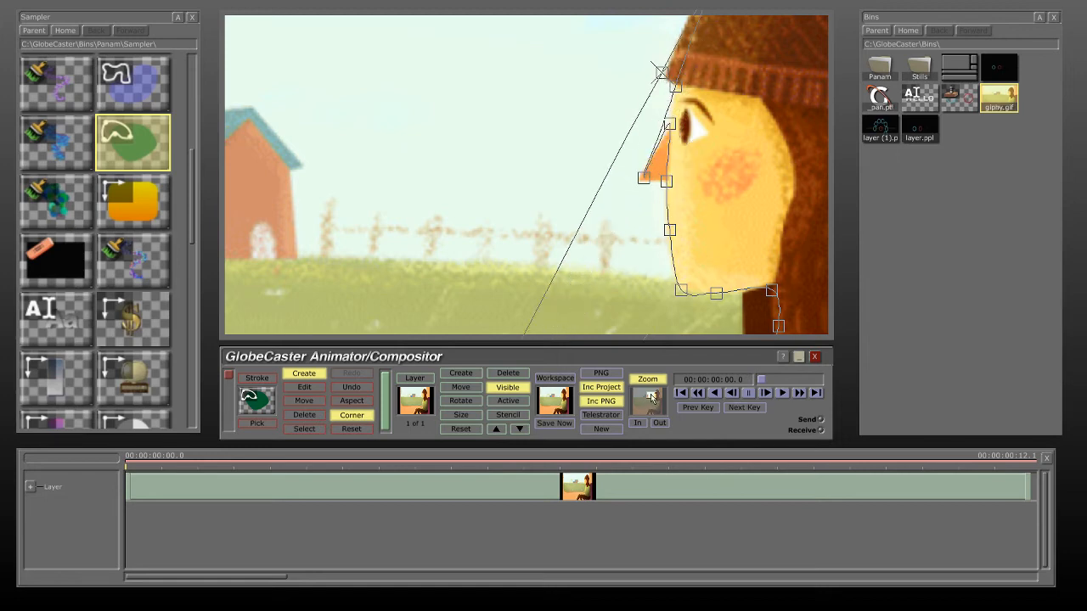
- Trace the outline over the top of the woman's hat from the front brim to its rear slope
{"action": "left_click_drag", "start_coordinate": [652, 397], "coordinate": [653, 391]}
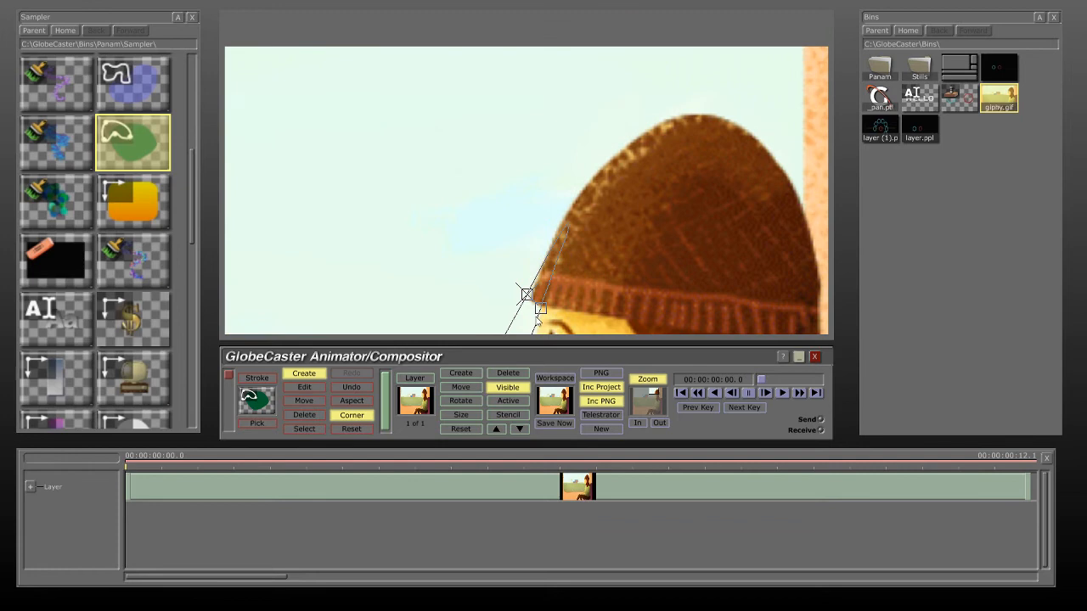
{"action": "left_click", "coordinate": [574, 199]}
{"action": "left_click", "coordinate": [660, 122]}
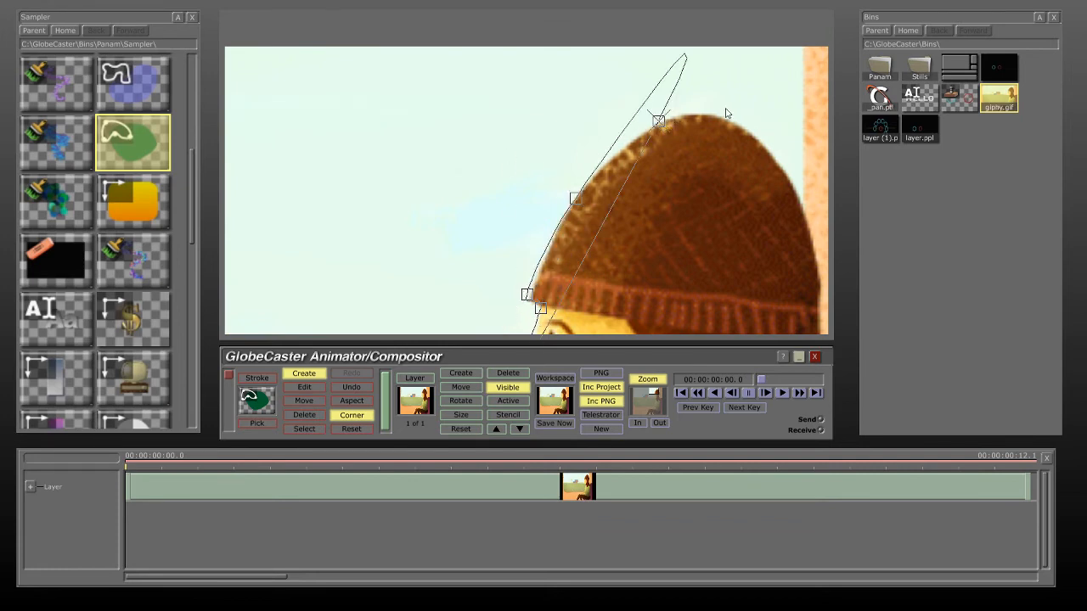
{"action": "left_click", "coordinate": [734, 116]}
{"action": "left_click", "coordinate": [782, 178]}
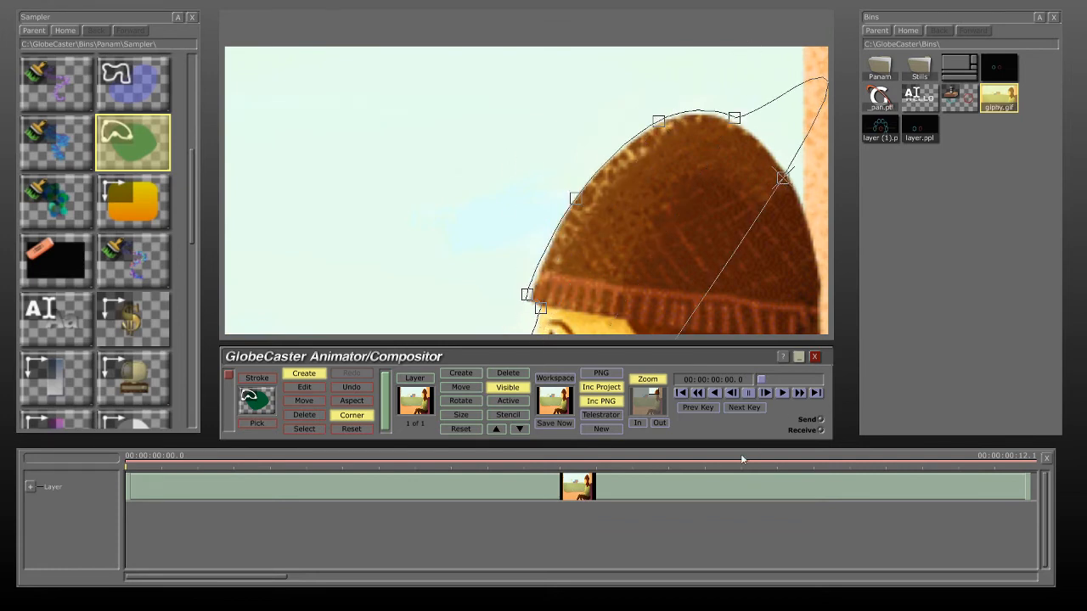
- Continue the outline from the back of the hat down the woman's hair and back to her waist
{"action": "left_click", "coordinate": [660, 424]}
{"action": "left_click", "coordinate": [659, 423]}
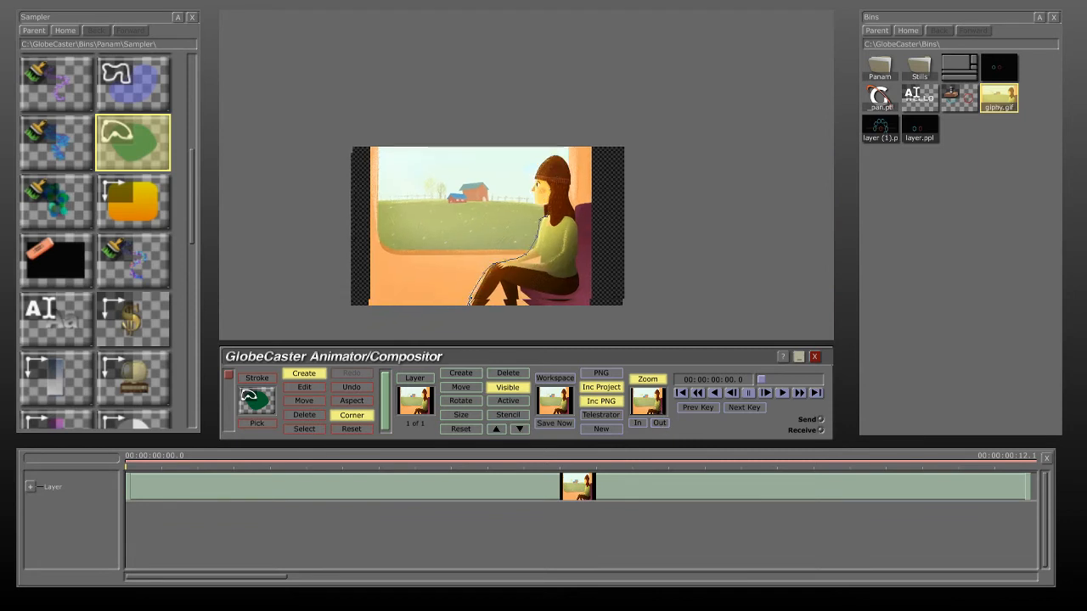
{"action": "left_click", "coordinate": [637, 423]}
{"action": "left_click_drag", "start_coordinate": [650, 400], "coordinate": [652, 404]}
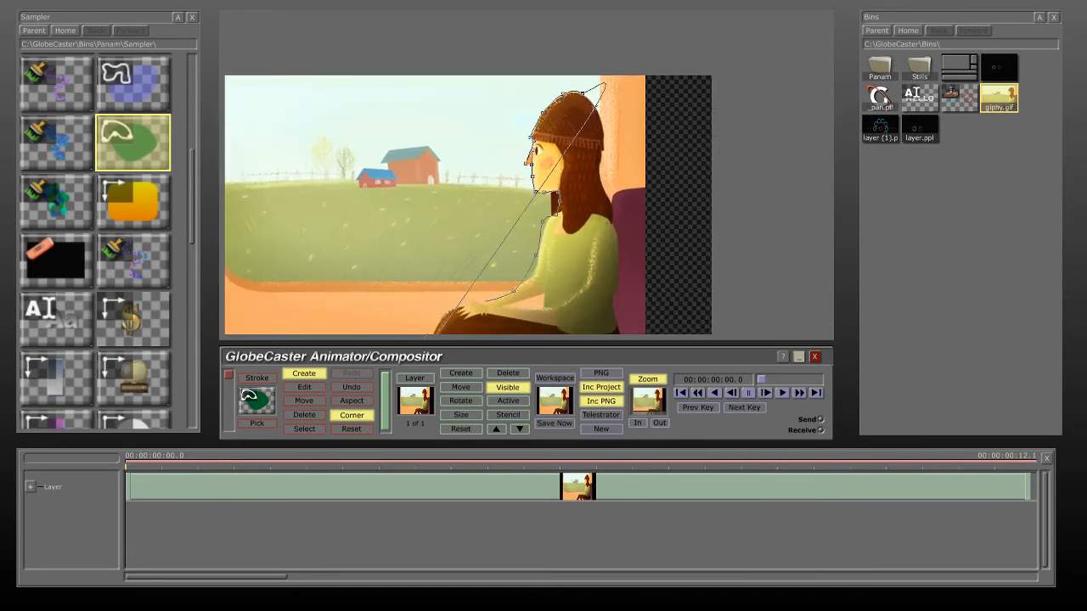
{"action": "left_click_drag", "start_coordinate": [604, 136], "coordinate": [603, 204]}
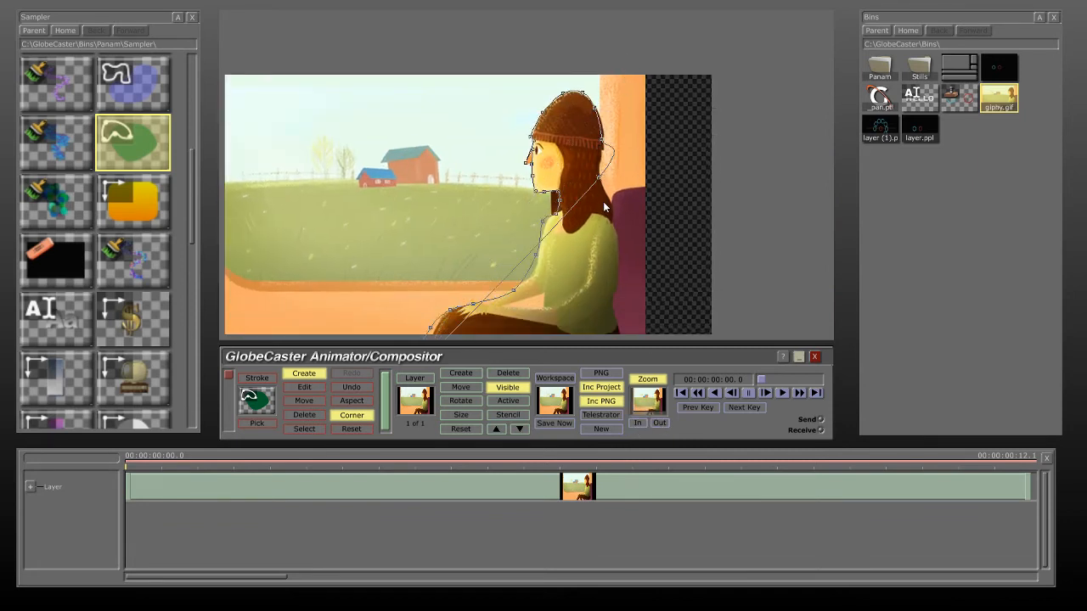
{"action": "left_click", "coordinate": [614, 214]}
{"action": "left_click", "coordinate": [614, 240]}
{"action": "left_click", "coordinate": [617, 284]}
{"action": "left_click", "coordinate": [616, 315]}
{"action": "left_click", "coordinate": [618, 328]}
- Trace the outline around the woman's hips and along the underside of her thigh to the seat's front edge
{"action": "left_click_drag", "start_coordinate": [632, 285], "coordinate": [631, 216]}
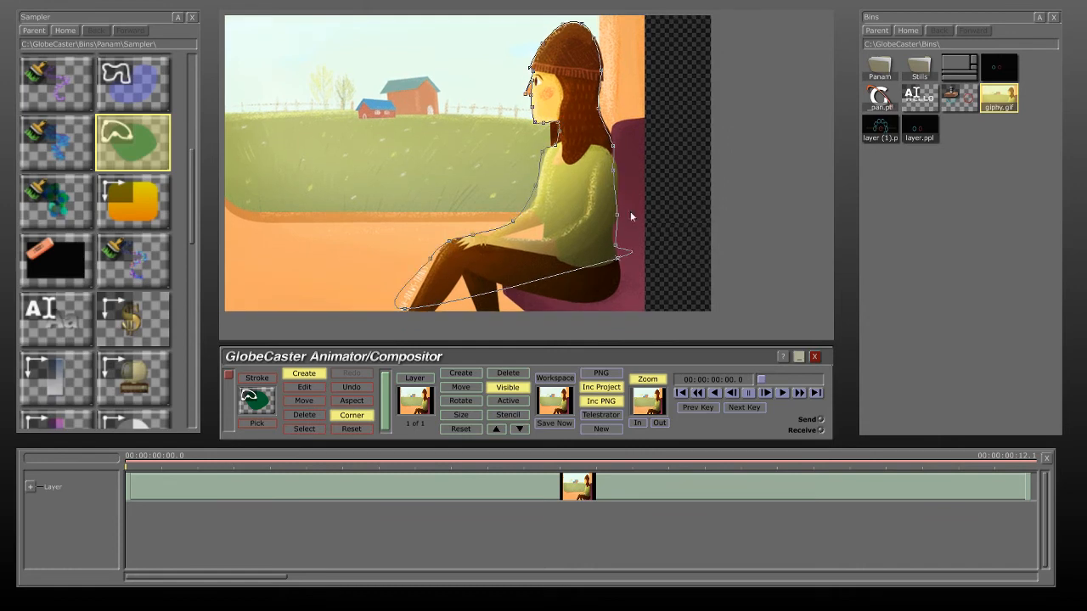
{"action": "left_click", "coordinate": [620, 282]}
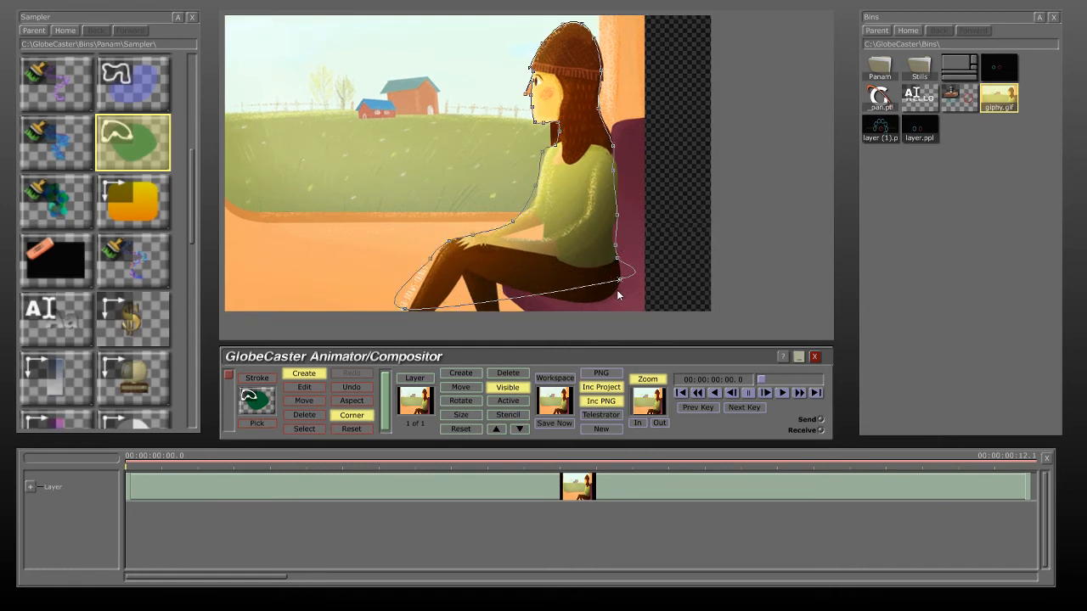
{"action": "left_click", "coordinate": [609, 294]}
{"action": "left_click", "coordinate": [589, 302]}
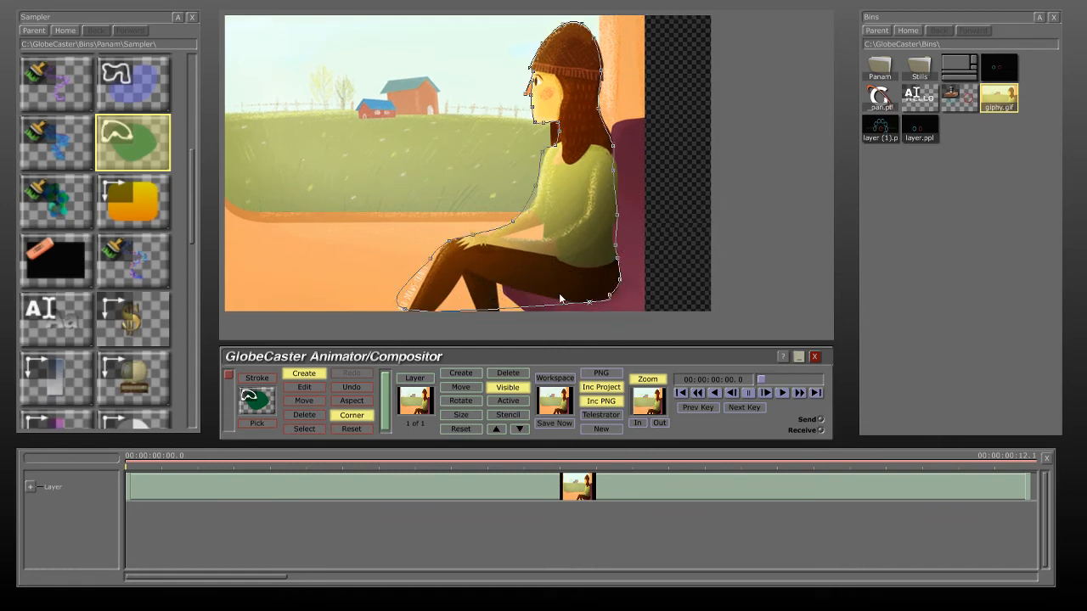
{"action": "left_click", "coordinate": [550, 297]}
{"action": "left_click", "coordinate": [518, 288]}
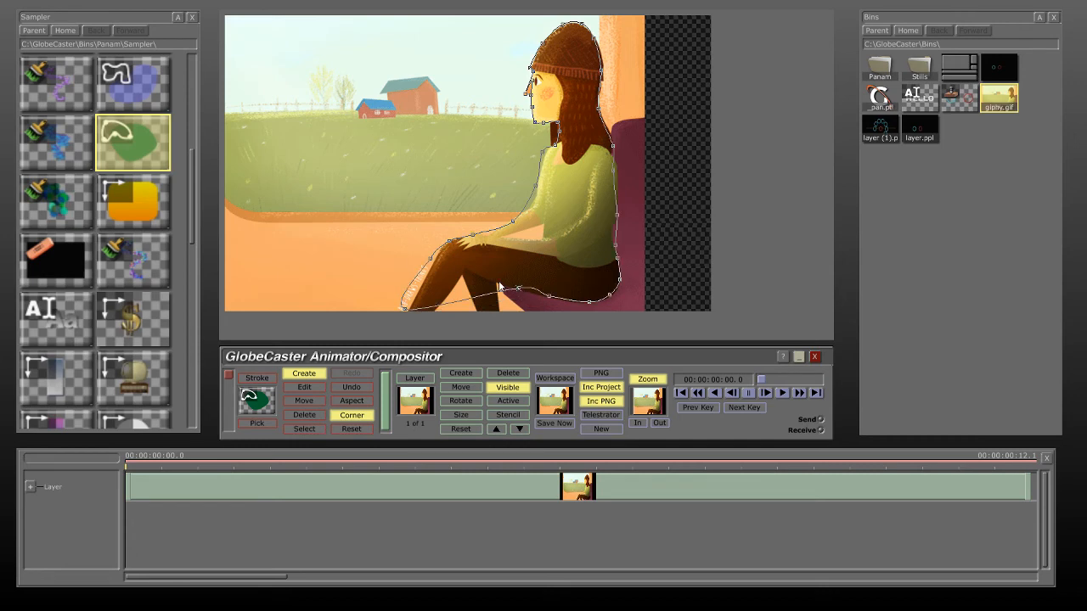
{"action": "left_click", "coordinate": [498, 282]}
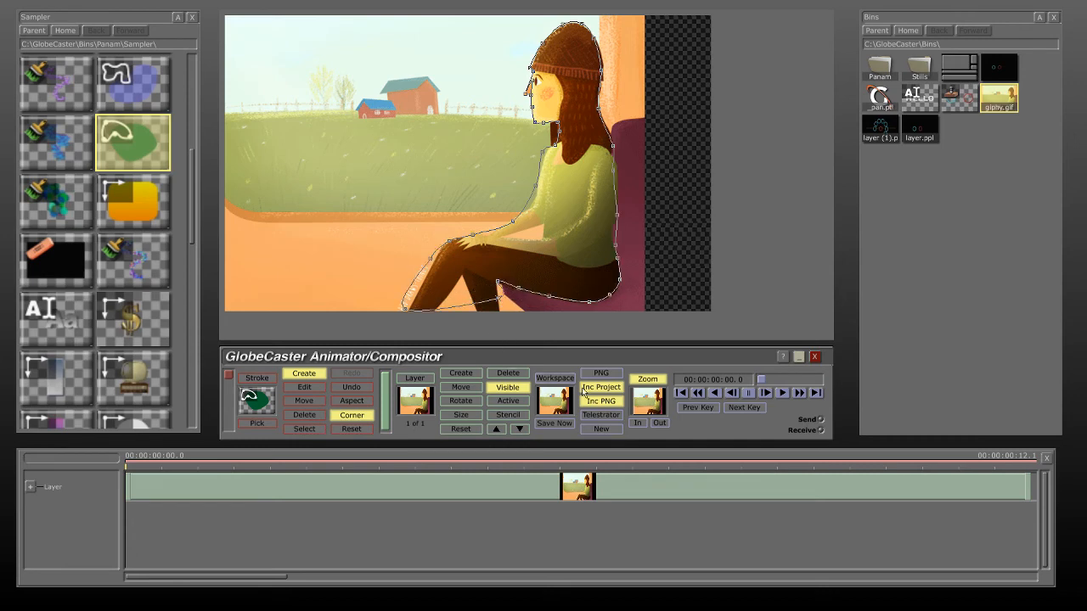
- Add the last outline point at the image's lower edge behind the woman's legs and finish the green filled shape
{"action": "left_click_drag", "start_coordinate": [650, 408], "coordinate": [668, 352]}
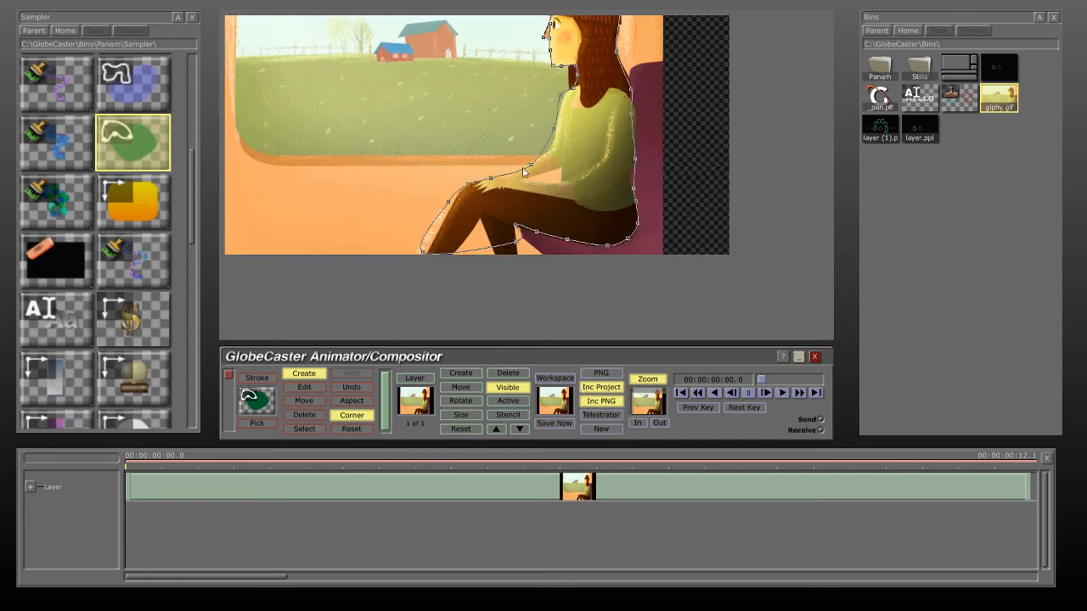
{"action": "left_click", "coordinate": [518, 254]}
{"action": "right_click", "coordinate": [521, 255]}
{"action": "left_click", "coordinate": [521, 266]}
{"action": "left_click", "coordinate": [577, 104]}
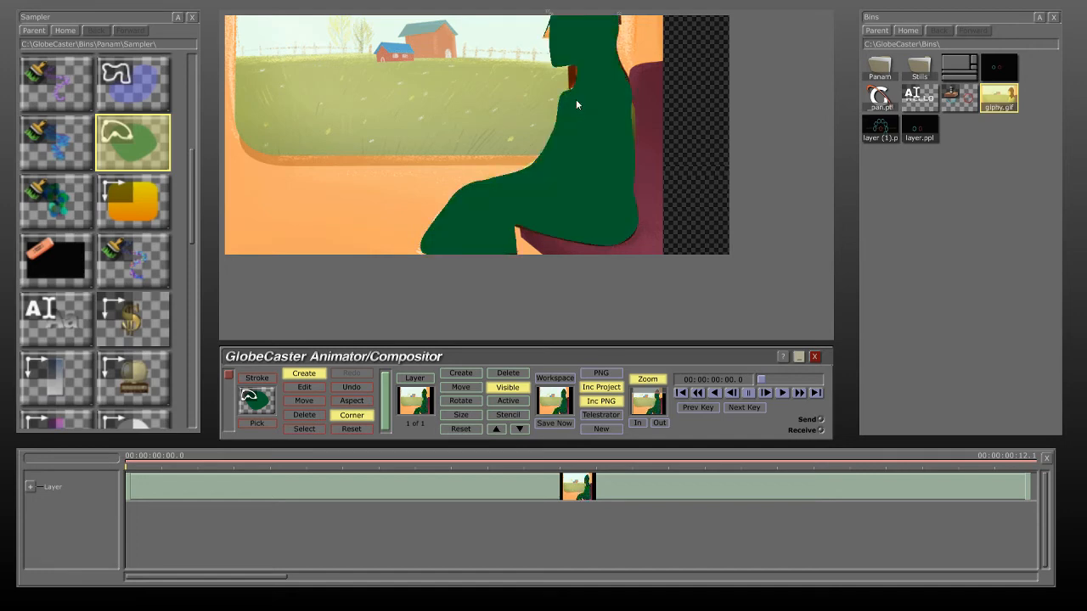
- Turn off the Alpha option in the workspace properties
{"action": "left_click", "coordinate": [656, 410]}
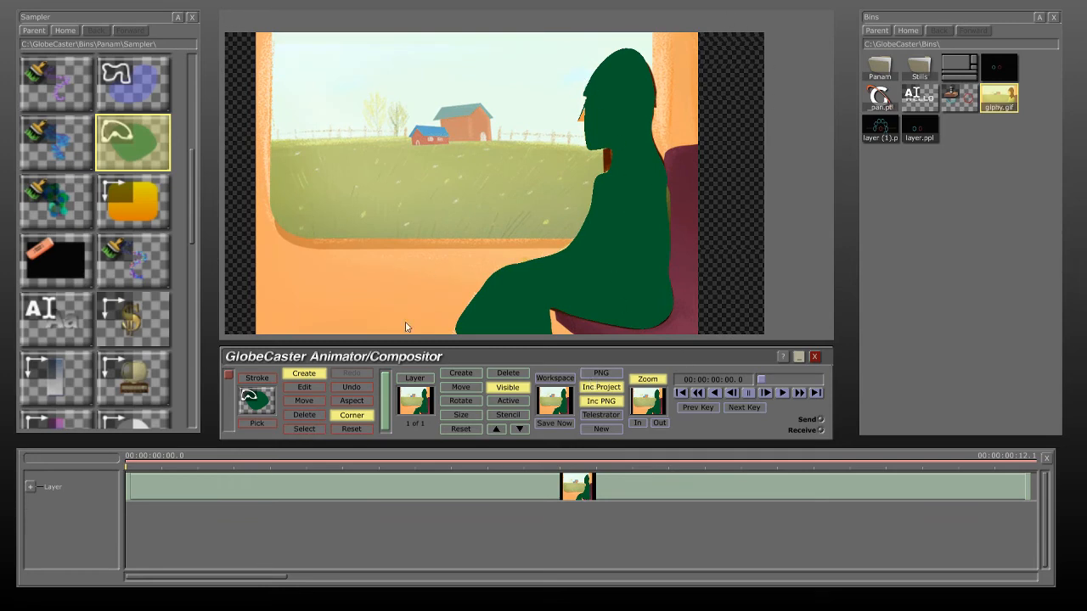
{"action": "left_click", "coordinate": [561, 389]}
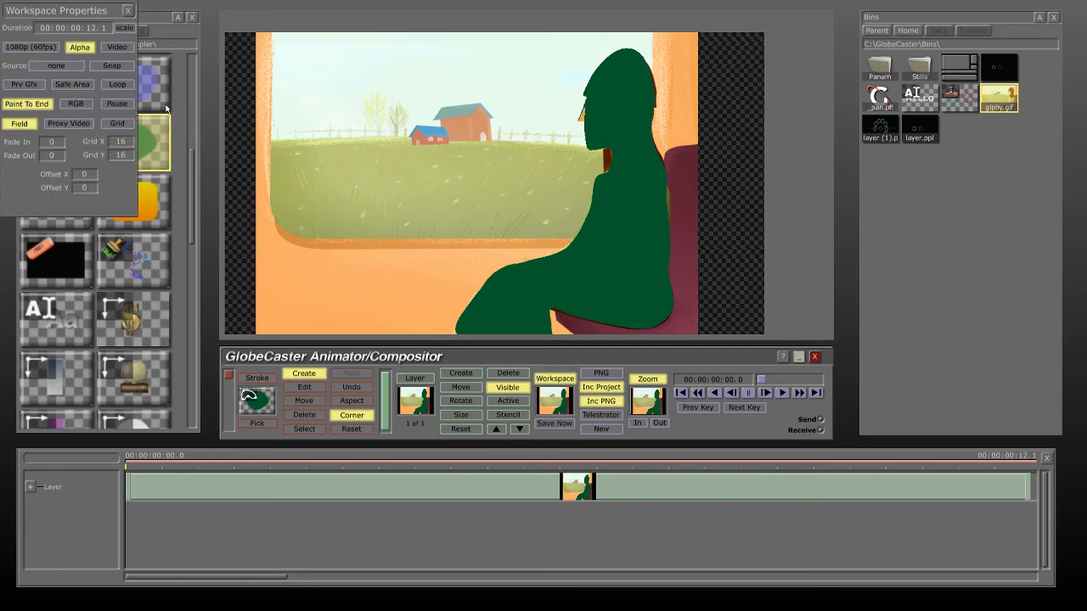
{"action": "left_click", "coordinate": [95, 47]}
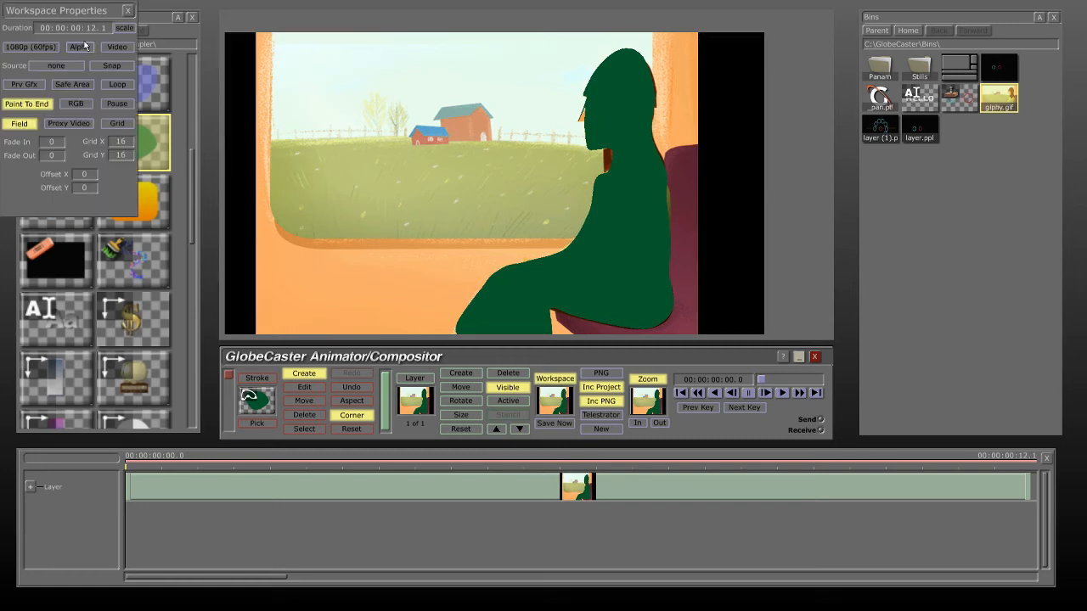
- Lift the green silhouette stroke from the GIF and move the lifted copy of the woman in front of the window
{"action": "left_click", "coordinate": [620, 260]}
{"action": "right_click", "coordinate": [620, 257]}
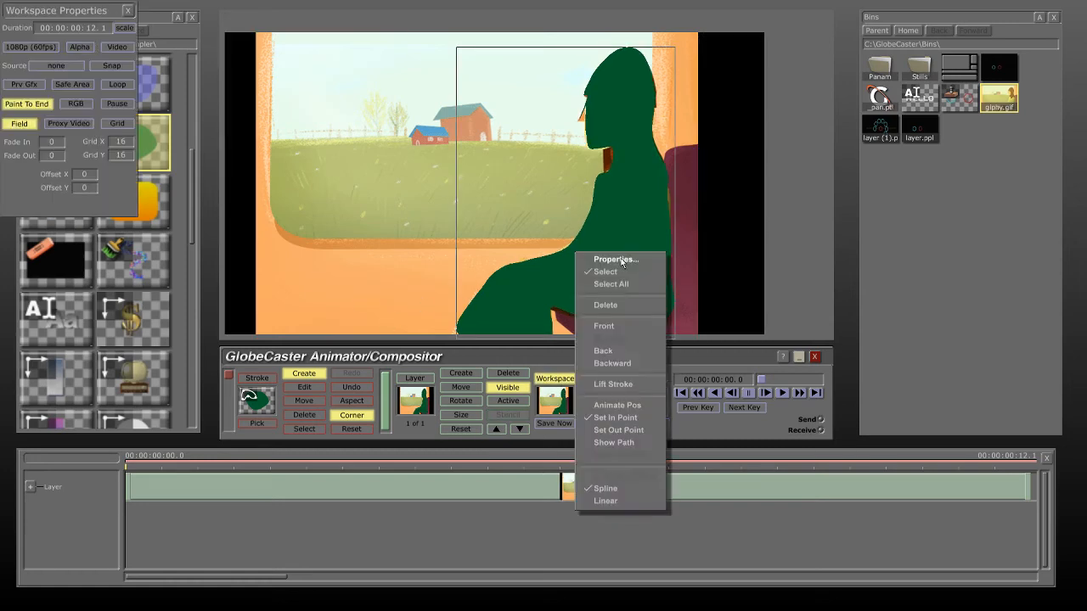
{"action": "left_click", "coordinate": [606, 389]}
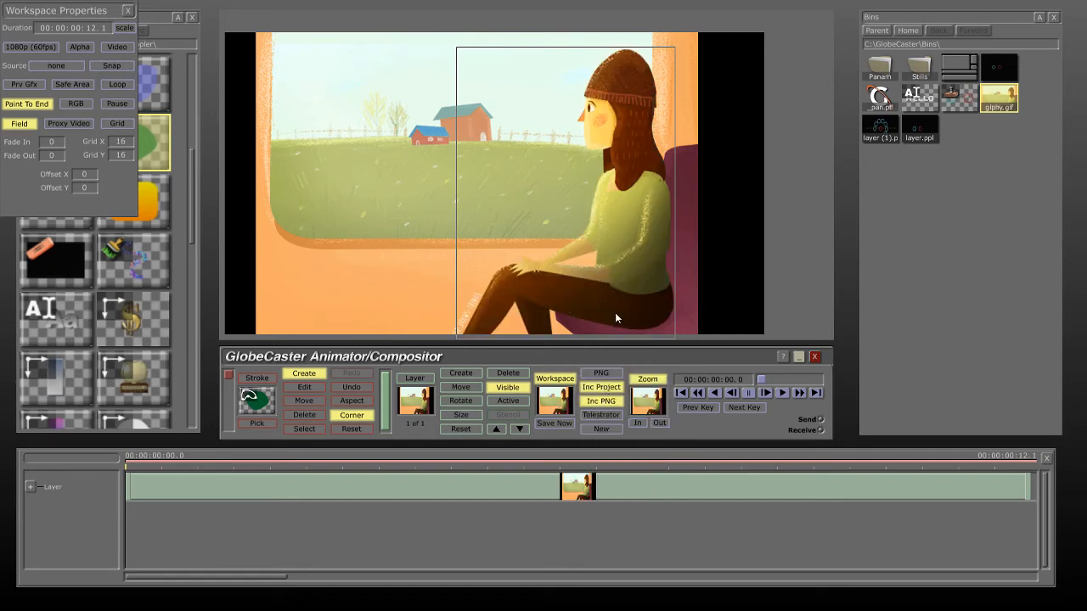
{"action": "left_click_drag", "start_coordinate": [620, 307], "coordinate": [416, 289]}
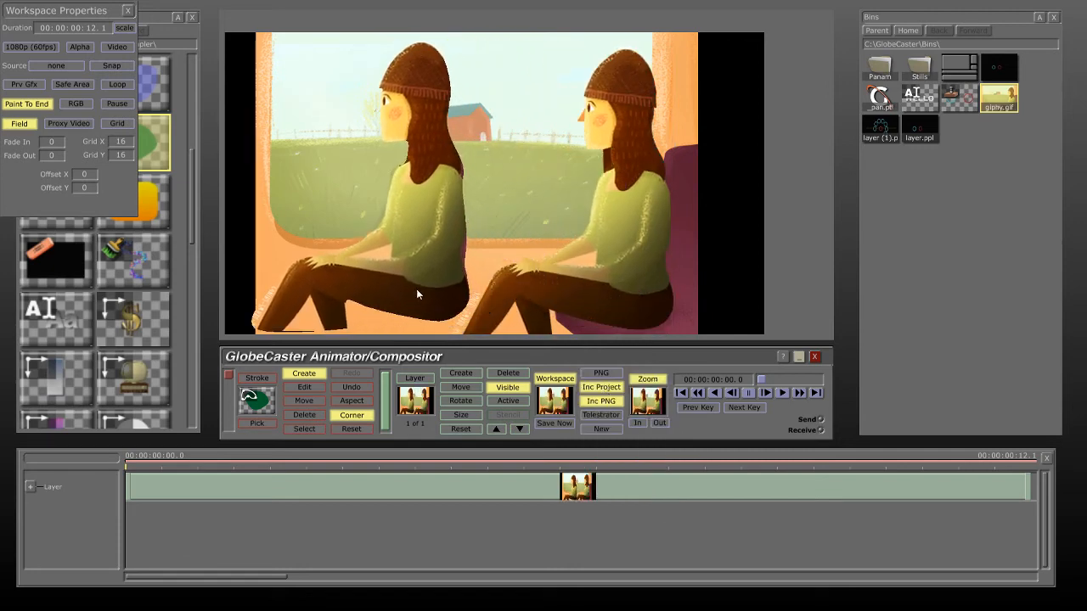
- Delete the original GIF image from the workspace, leaving the cut-out woman, and close the workspace properties
{"action": "left_click_drag", "start_coordinate": [542, 239], "coordinate": [569, 230]}
{"action": "right_click", "coordinate": [550, 303]}
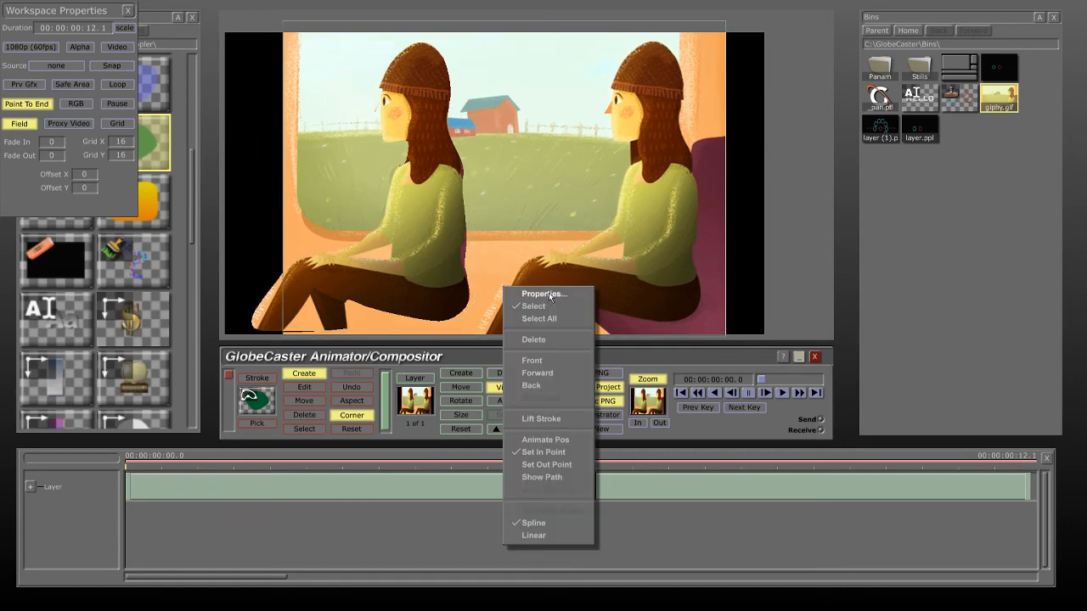
{"action": "left_click", "coordinate": [536, 343]}
{"action": "left_click_drag", "start_coordinate": [508, 266], "coordinate": [484, 277]}
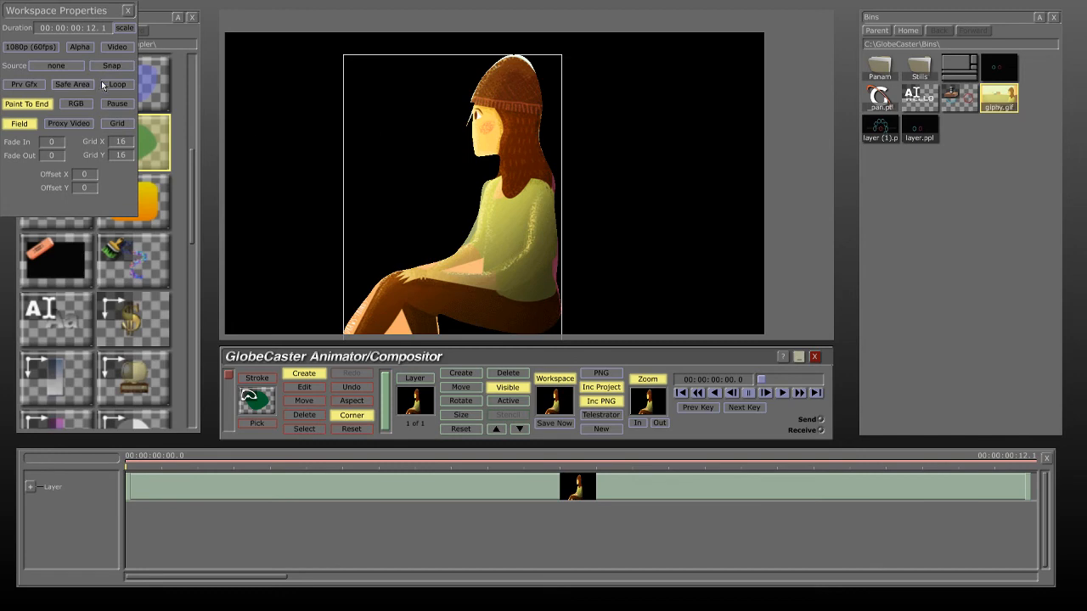
{"action": "left_click", "coordinate": [127, 10]}
- Save the cut-out woman stroke into the Bins using the plain Save format
{"action": "left_click", "coordinate": [304, 388]}
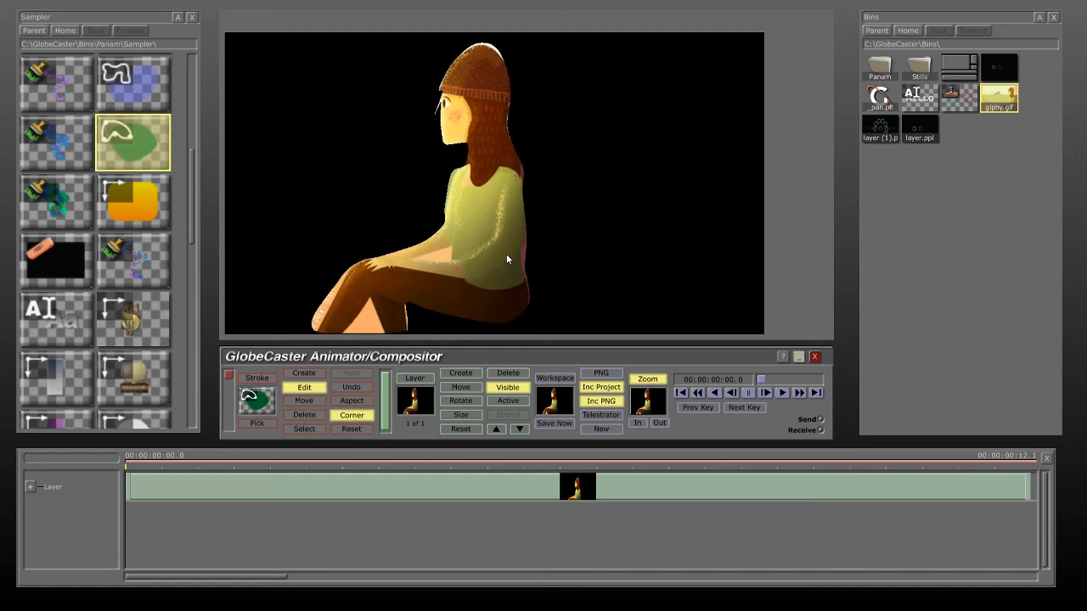
{"action": "left_click_drag", "start_coordinate": [506, 254], "coordinate": [899, 258]}
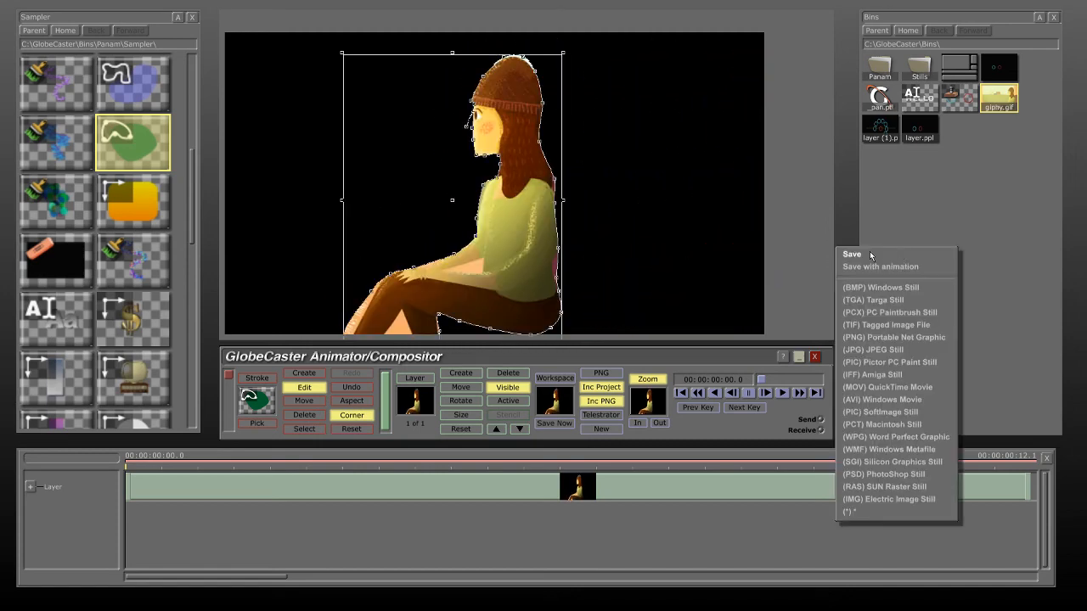
{"action": "left_click", "coordinate": [870, 253]}
- Pick the saved woman stroke from the Bins and draw several copies with different sizes and proportions around the canvas
{"action": "left_click", "coordinate": [995, 106]}
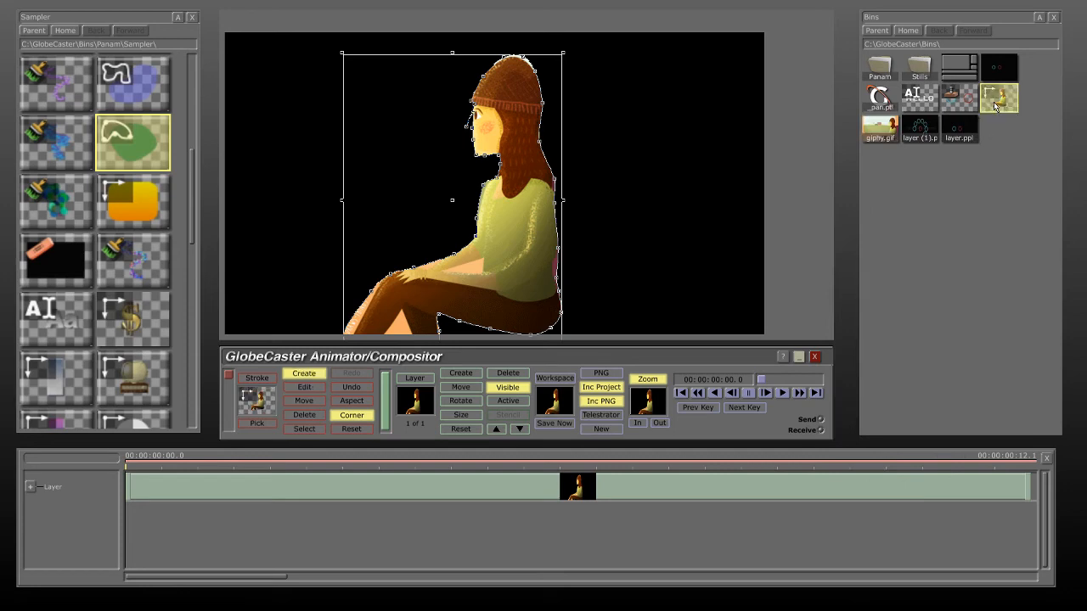
{"action": "mouse_move", "coordinate": [655, 89]}
{"action": "left_mouse_down"}
{"action": "mouse_move", "coordinate": [731, 184]}
{"action": "mouse_move", "coordinate": [711, 273]}
{"action": "left_mouse_up"}
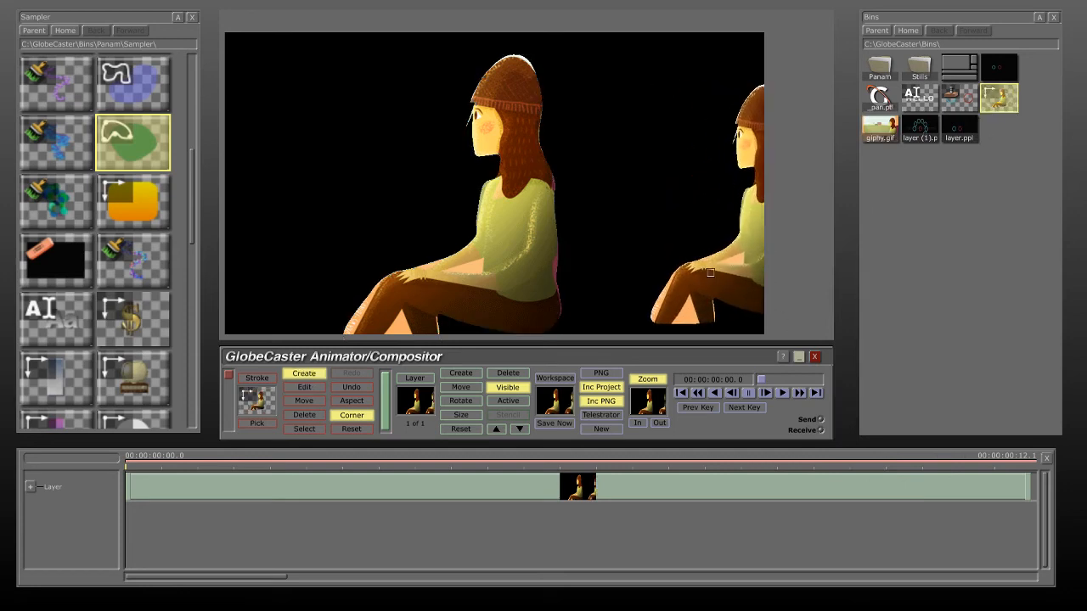
{"action": "mouse_move", "coordinate": [353, 93]}
{"action": "left_mouse_down"}
{"action": "mouse_move", "coordinate": [439, 185]}
{"action": "mouse_move", "coordinate": [492, 219]}
{"action": "left_mouse_up"}
{"action": "left_click_drag", "start_coordinate": [324, 82], "coordinate": [447, 396]}
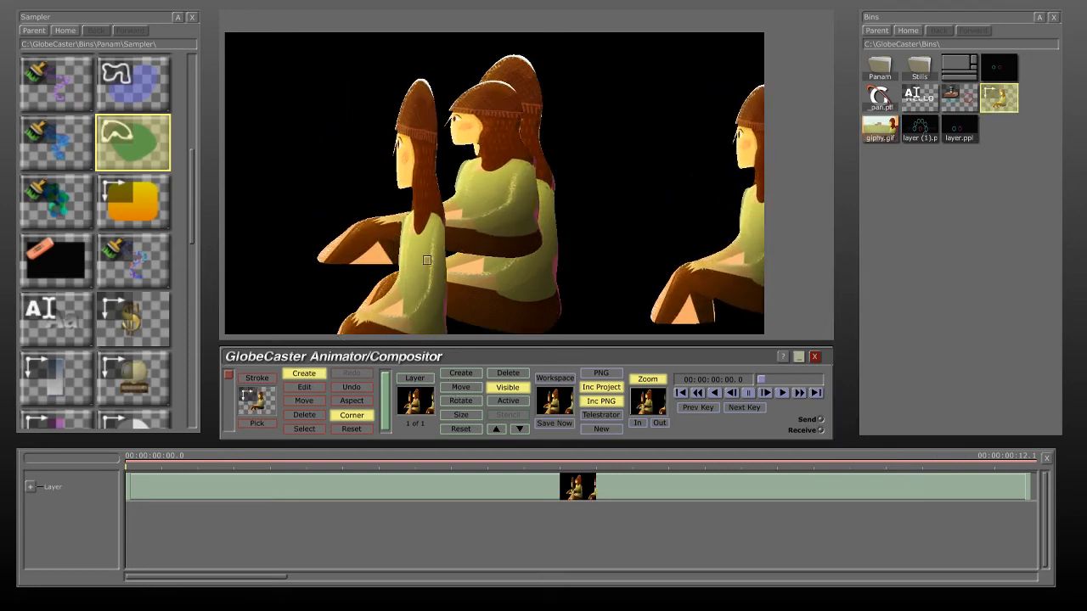
{"action": "left_click_drag", "start_coordinate": [425, 223], "coordinate": [598, 356]}
{"action": "mouse_move", "coordinate": [508, 146]}
{"action": "left_mouse_down"}
{"action": "mouse_move", "coordinate": [705, 284]}
{"action": "mouse_move", "coordinate": [758, 377]}
{"action": "mouse_move", "coordinate": [661, 239]}
{"action": "mouse_move", "coordinate": [606, 267]}
{"action": "left_mouse_up"}
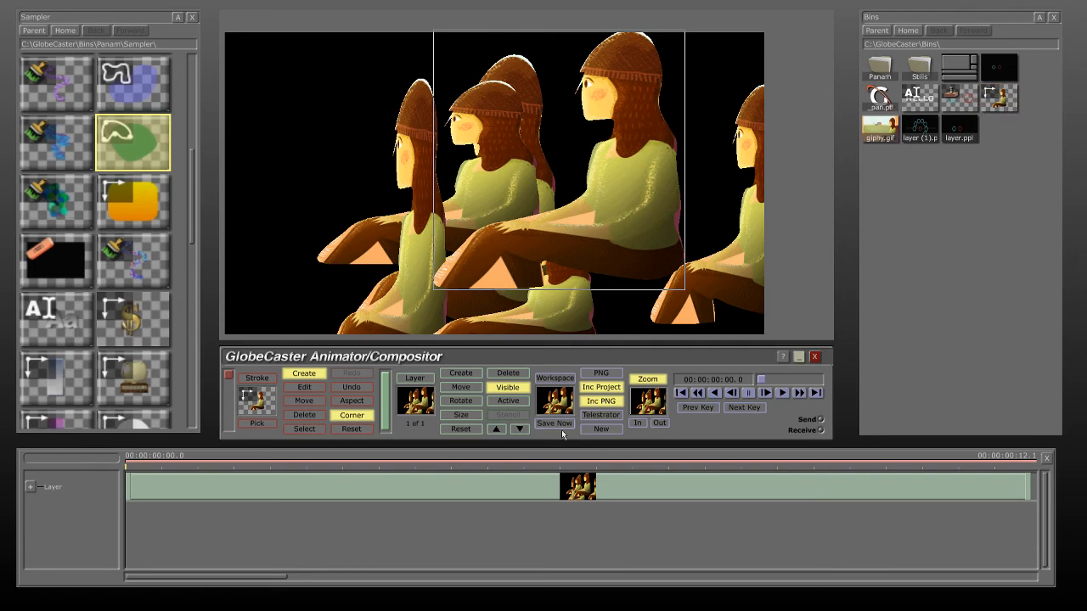
- Start a new empty workspace and open the Boxes folder in the Sampler
{"action": "left_click", "coordinate": [607, 429]}
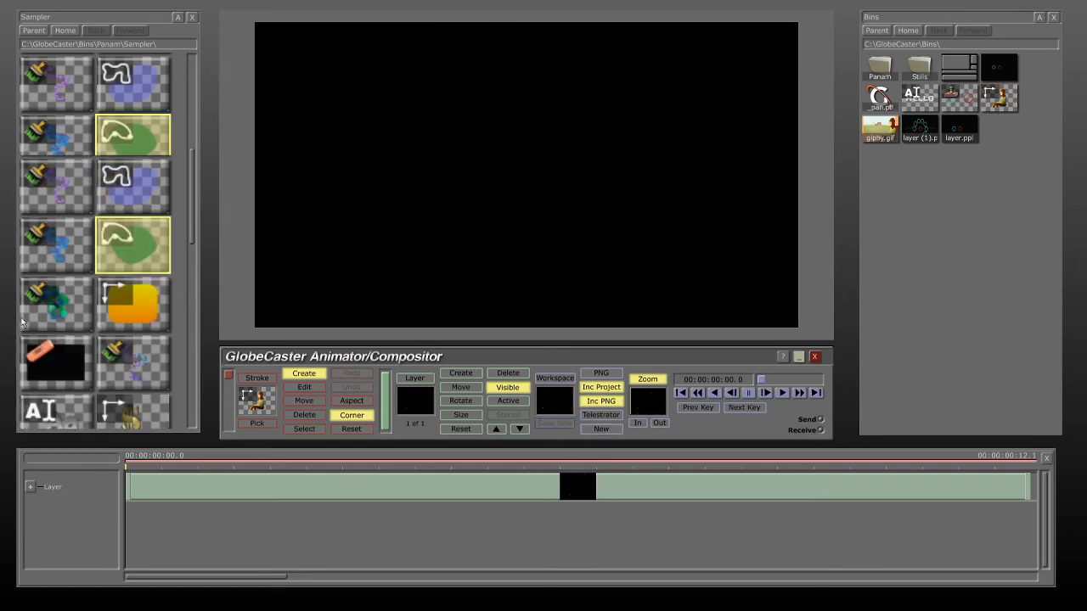
{"action": "scroll", "coordinate": [25, 325], "scroll_direction": "up", "scroll_amount": 5}
{"action": "scroll", "coordinate": [27, 327], "scroll_direction": "down", "scroll_amount": 8}
{"action": "scroll", "coordinate": [32, 329], "scroll_direction": "up", "scroll_amount": 8}
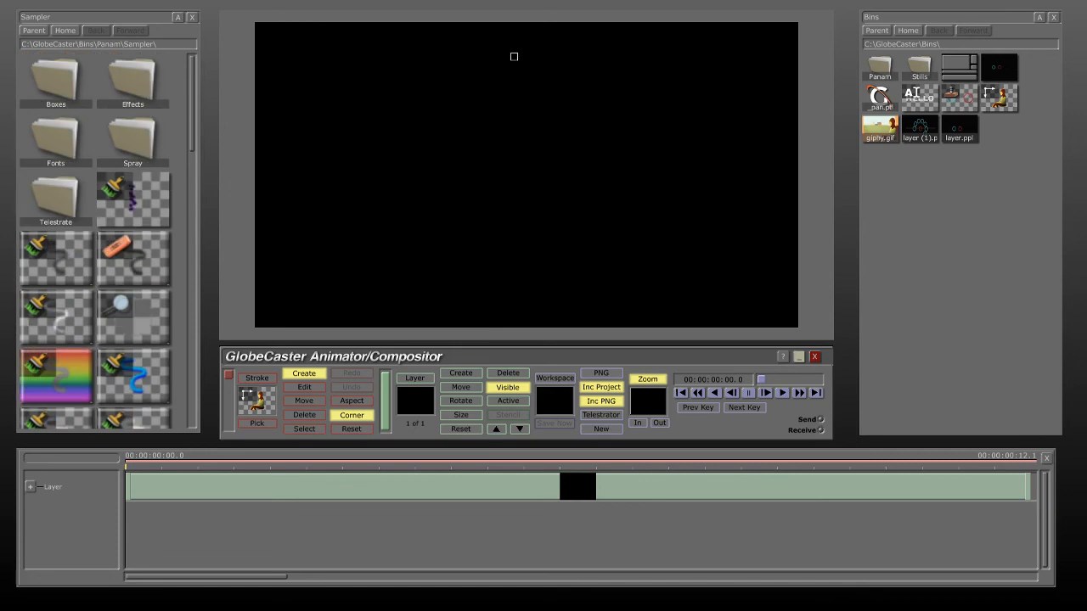
{"action": "scroll", "coordinate": [38, 349], "scroll_direction": "down", "scroll_amount": 9}
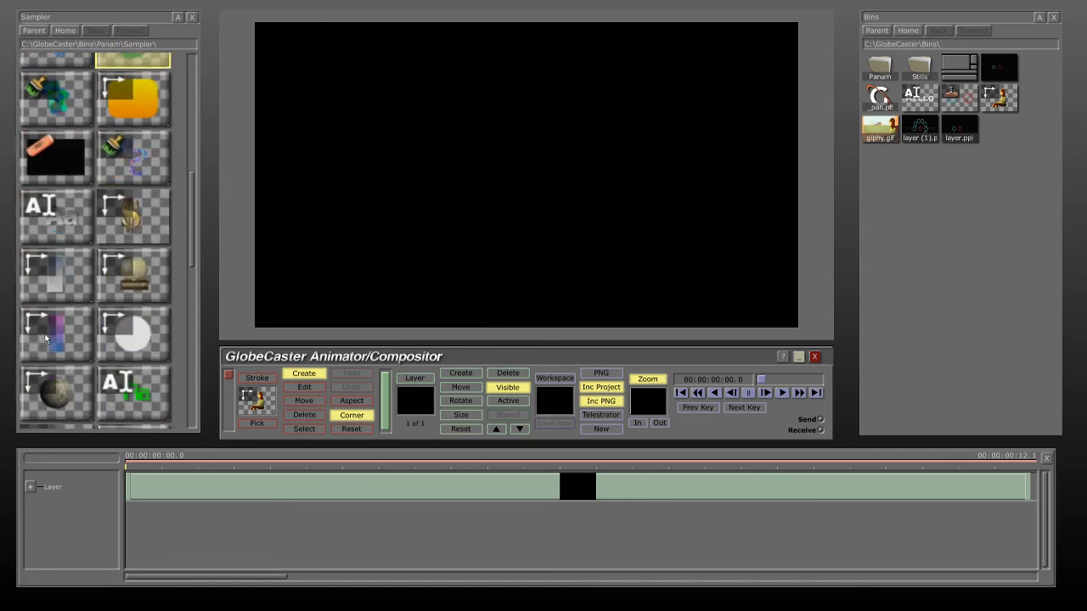
{"action": "scroll", "coordinate": [59, 211], "scroll_direction": "up", "scroll_amount": 9}
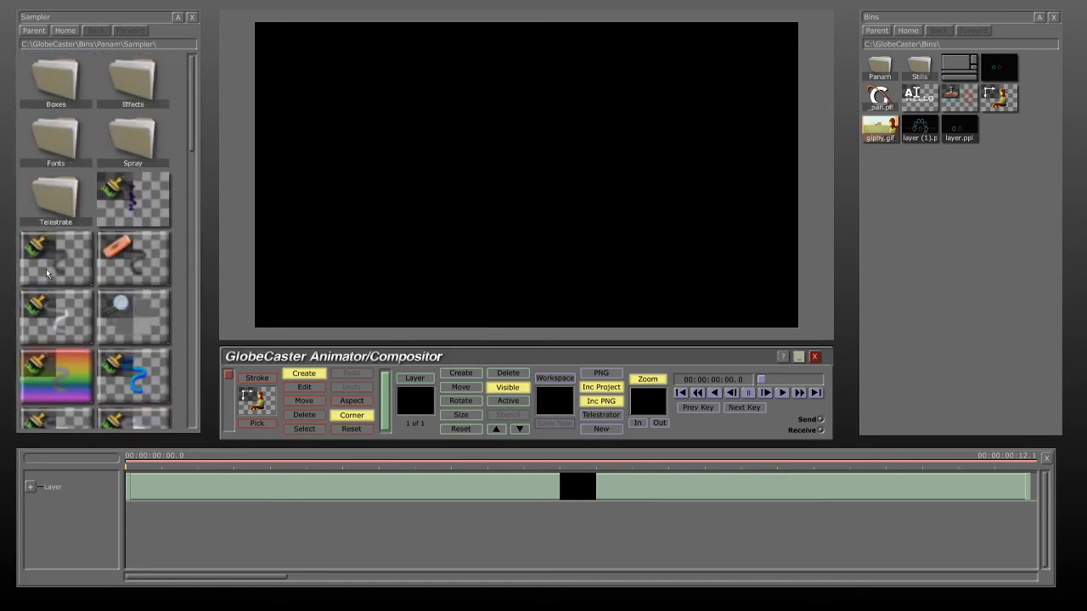
{"action": "double_click", "coordinate": [39, 77]}
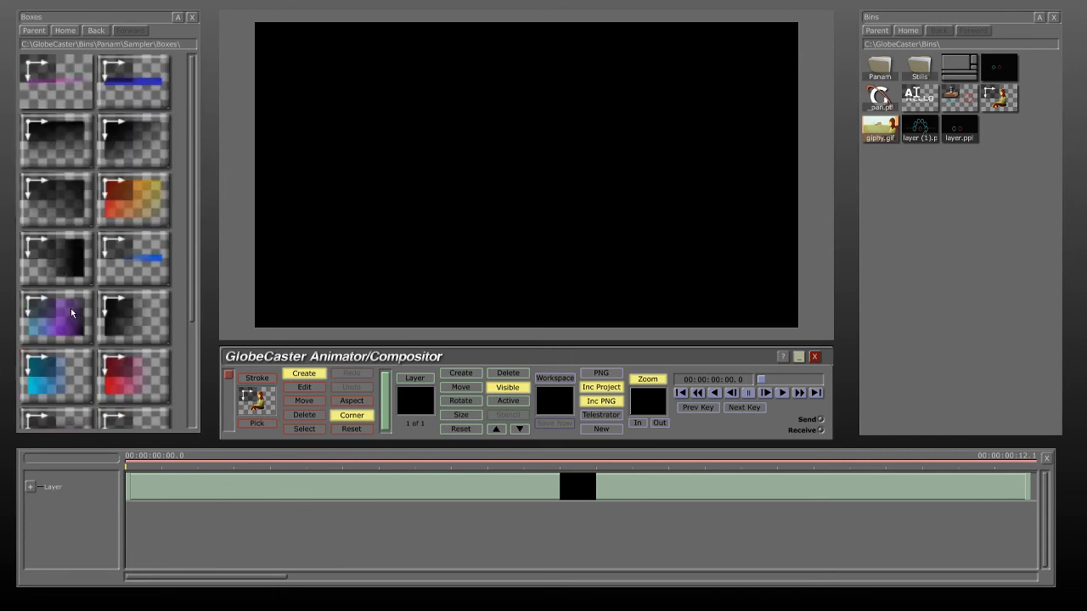
- Draw a wide teal-to-purple gradient box across the lower canvas and turn on Alpha in the workspace properties
{"action": "left_click", "coordinate": [71, 313]}
{"action": "left_click_drag", "start_coordinate": [287, 218], "coordinate": [770, 315]}
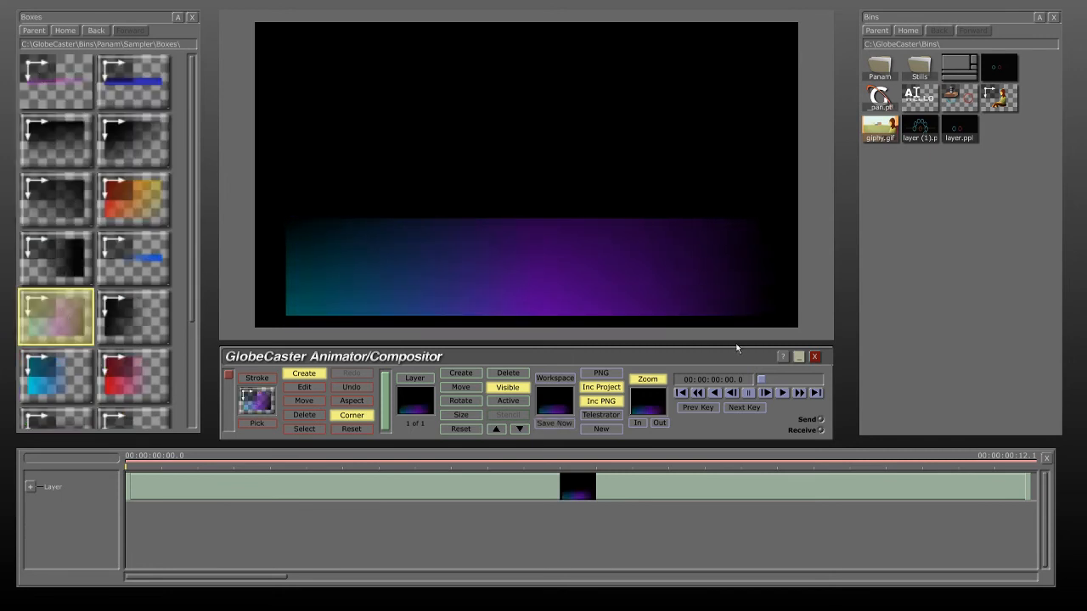
{"action": "left_click", "coordinate": [555, 378]}
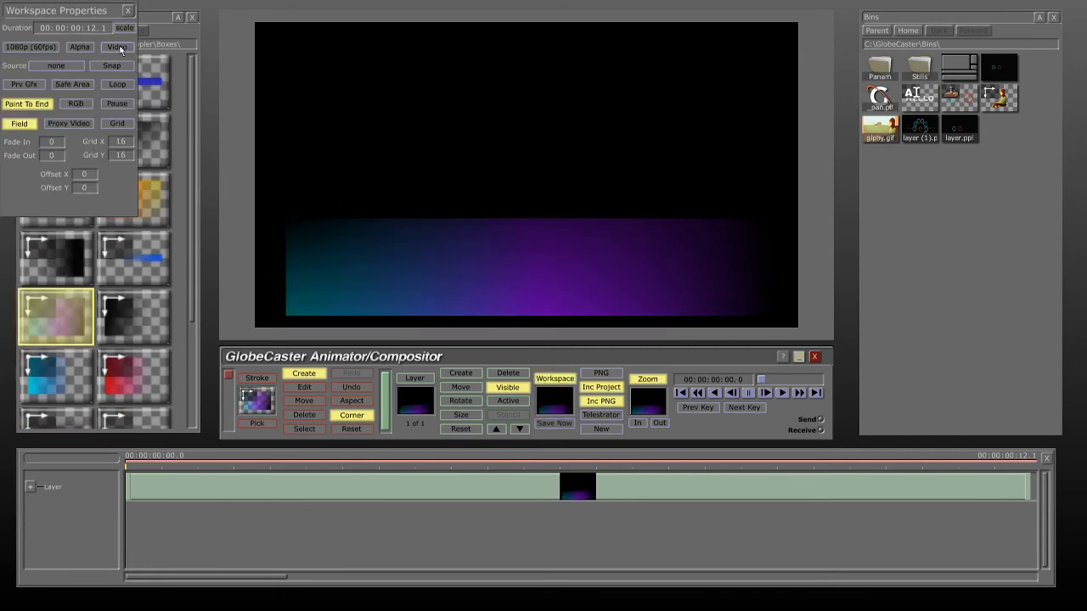
{"action": "left_click", "coordinate": [79, 47]}
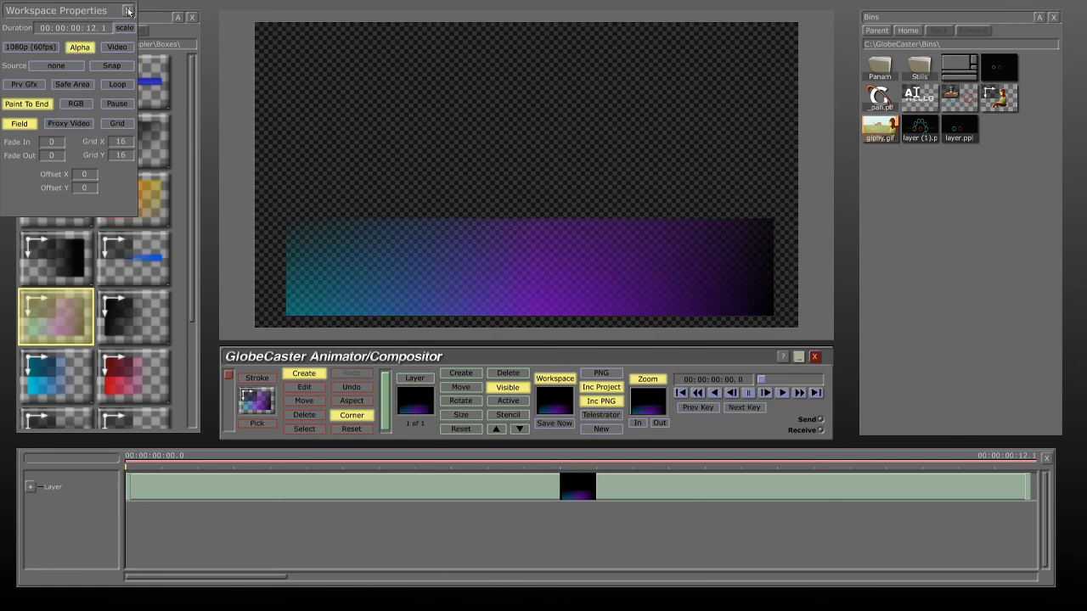
{"action": "left_click", "coordinate": [128, 10]}
- Draw a thin red-to-yellow gradient bar above the purple box and return to the main Sampler folder
{"action": "left_click", "coordinate": [105, 214]}
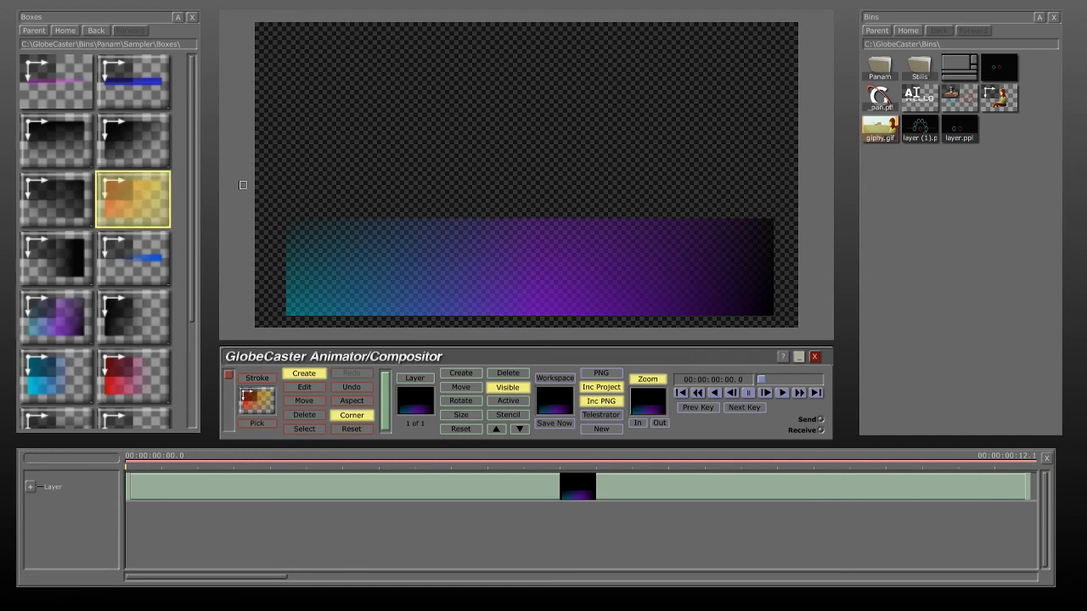
{"action": "left_click_drag", "start_coordinate": [293, 168], "coordinate": [713, 209]}
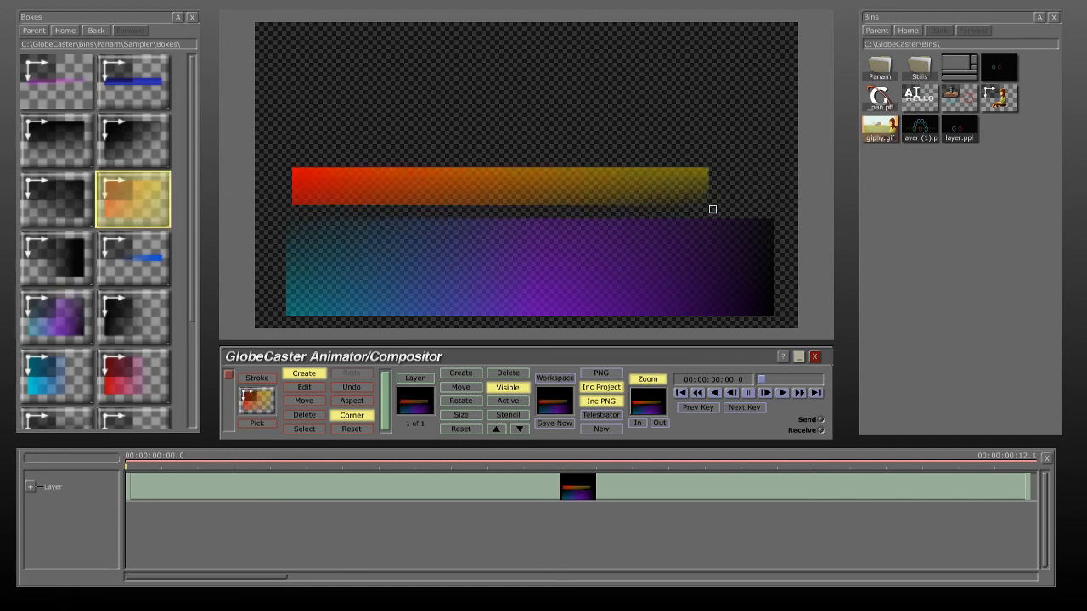
{"action": "left_click", "coordinate": [32, 31]}
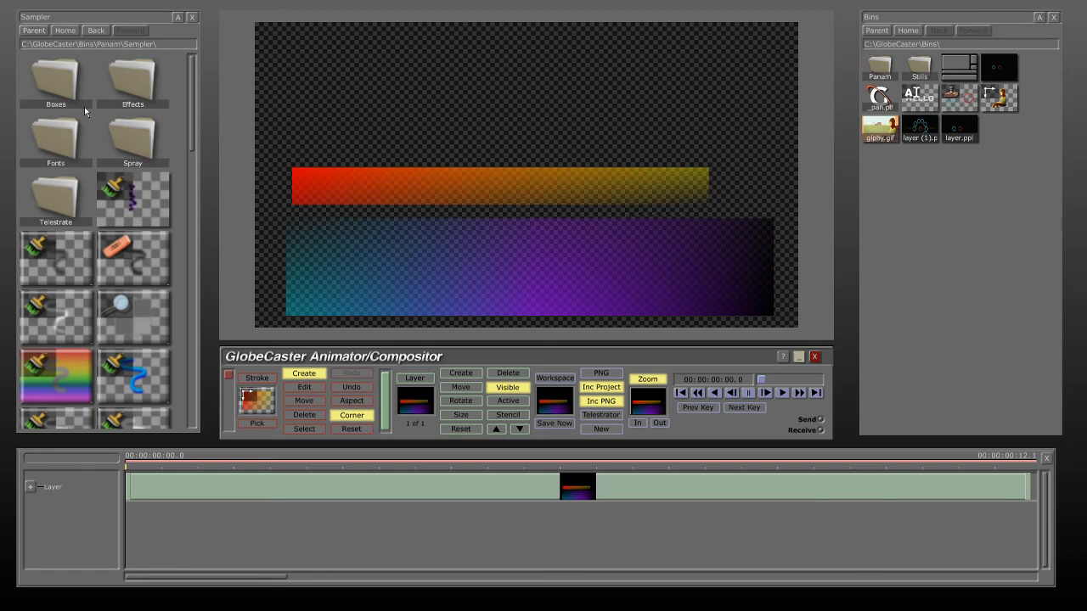
{"action": "scroll", "coordinate": [150, 354], "scroll_direction": "down", "scroll_amount": 10}
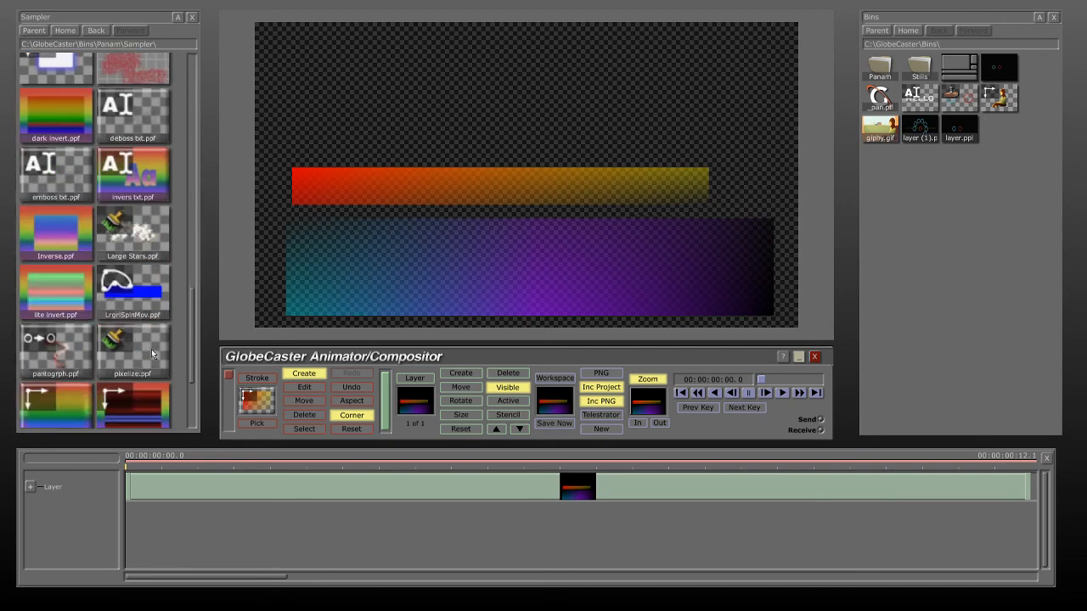
{"action": "scroll", "coordinate": [151, 349], "scroll_direction": "up", "scroll_amount": 10}
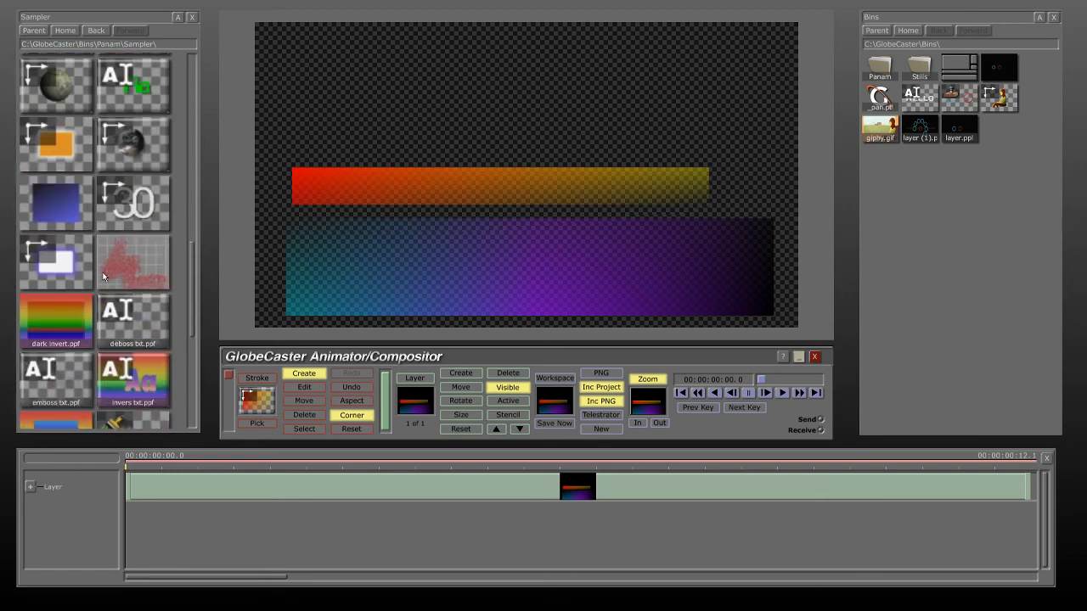
- Open the stroke settings and bring up the Panam\Colors\Gradients folder in the Bins
{"action": "left_click", "coordinate": [258, 379]}
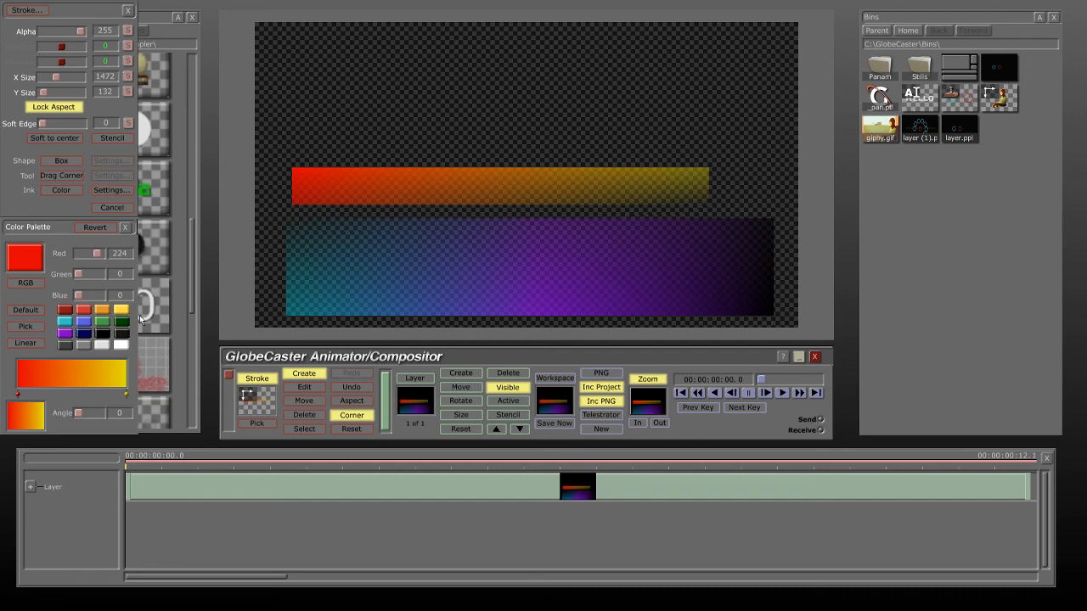
{"action": "double_click", "coordinate": [882, 67]}
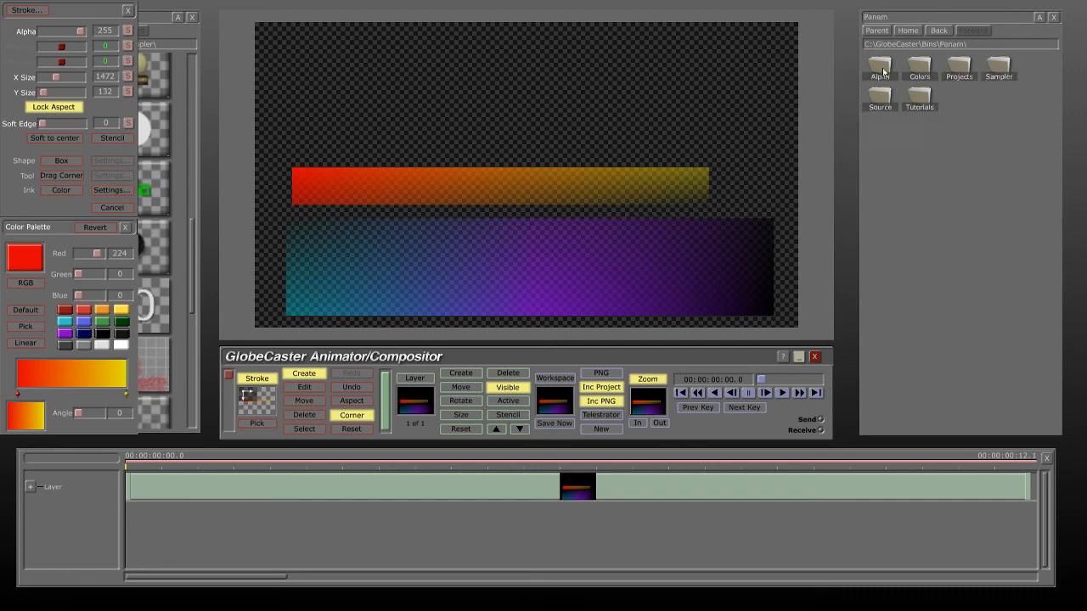
{"action": "double_click", "coordinate": [919, 68]}
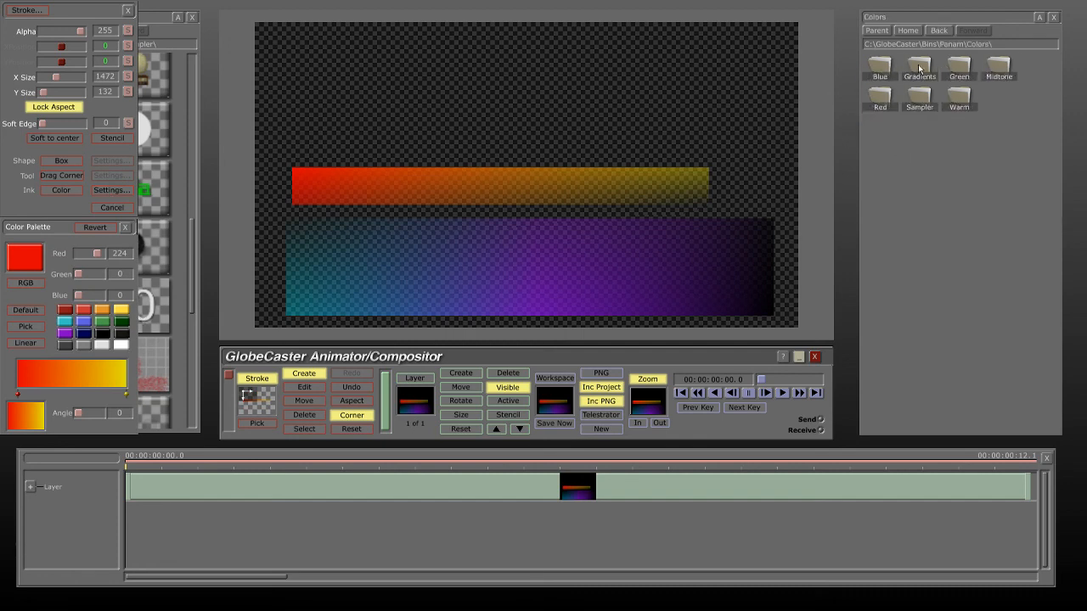
{"action": "double_click", "coordinate": [920, 68]}
- Recolor the large lower box with the orange-yellow gradient, two blue gradients and finally the light-banded red gradient
{"action": "left_click", "coordinate": [917, 72]}
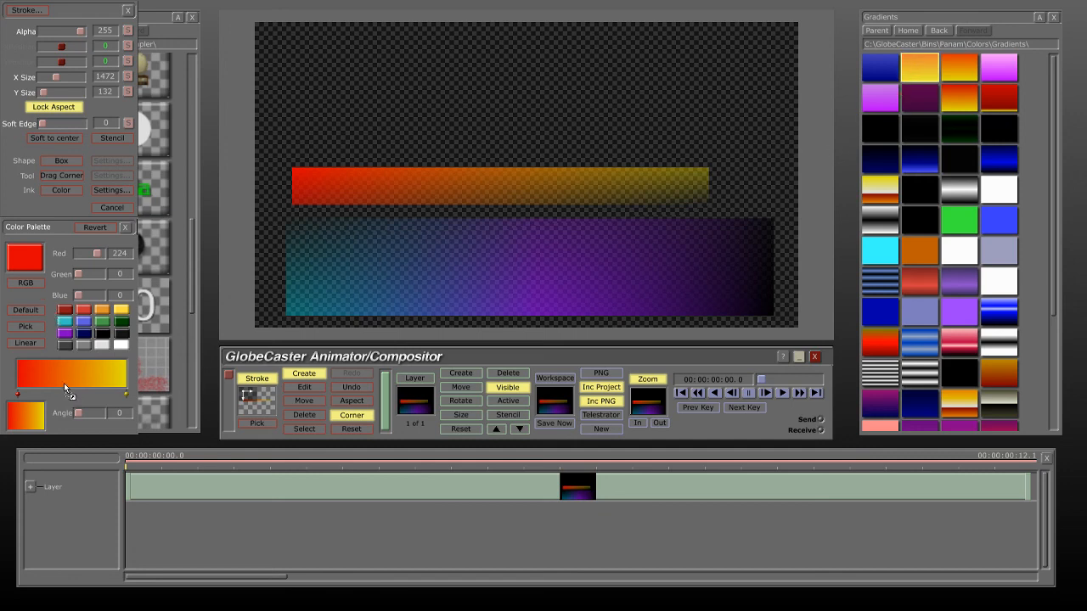
{"action": "left_click", "coordinate": [393, 284]}
{"action": "left_click", "coordinate": [917, 159]}
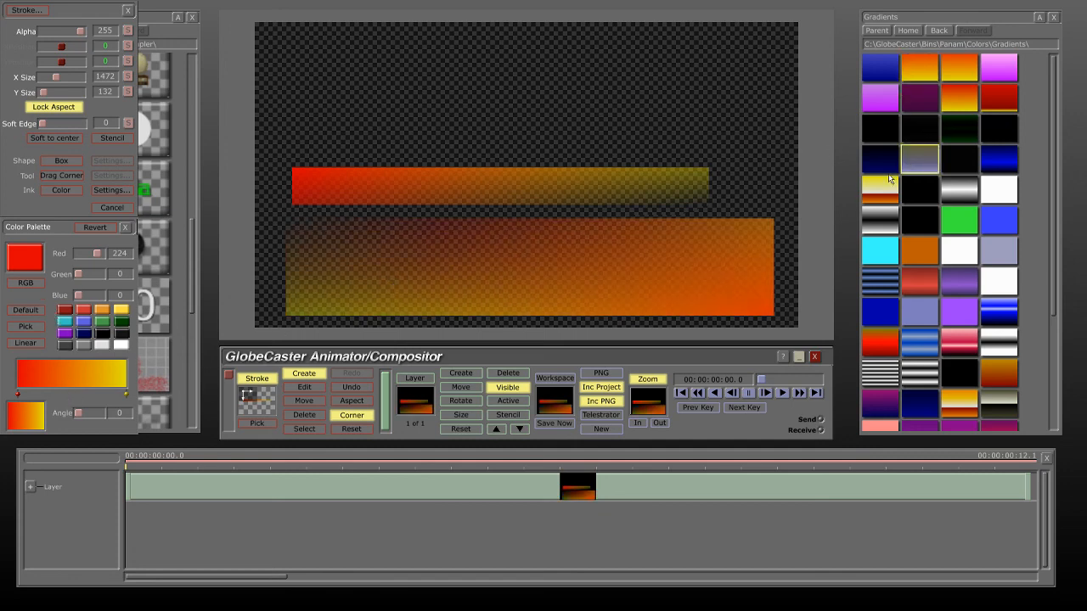
{"action": "left_click", "coordinate": [461, 257]}
{"action": "left_click", "coordinate": [999, 162]}
{"action": "left_click", "coordinate": [594, 274]}
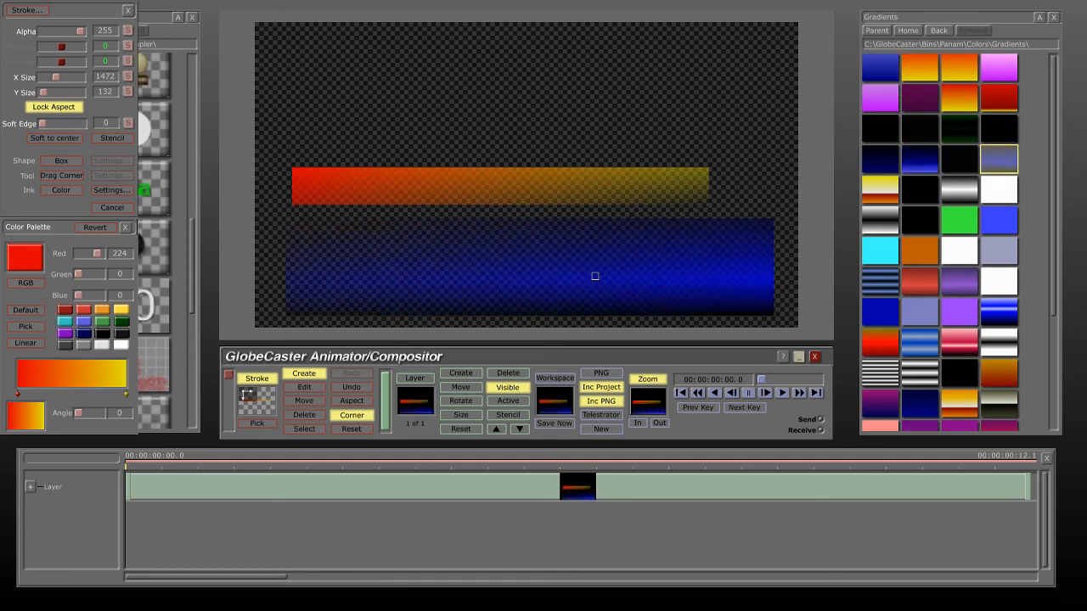
{"action": "left_click", "coordinate": [916, 284]}
{"action": "left_click", "coordinate": [607, 266]}
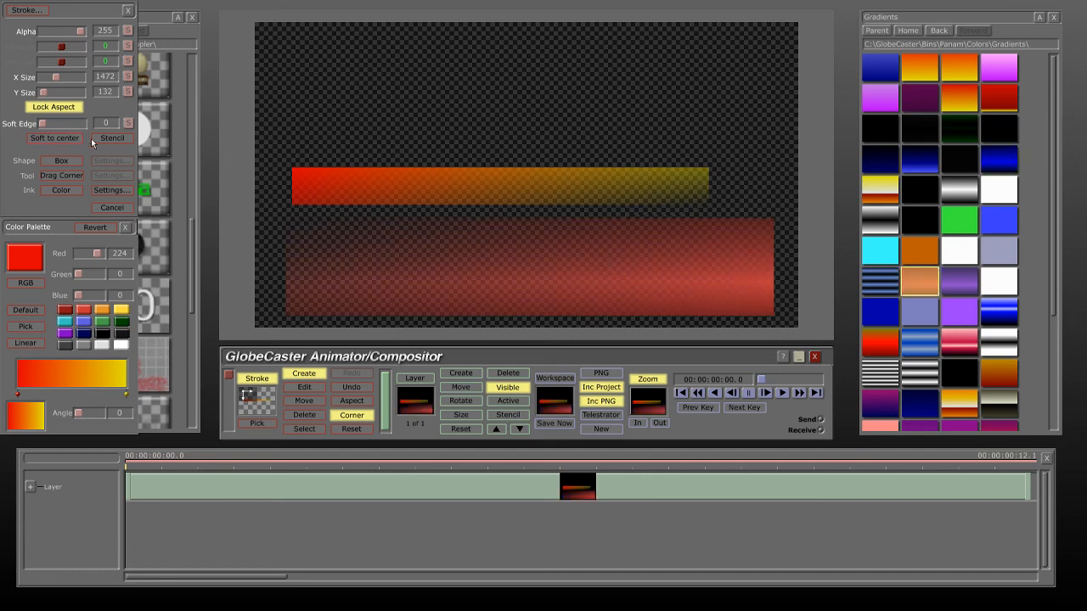
- Close the color palette and move the large red gradient box up behind the thin bar
{"action": "left_click_drag", "start_coordinate": [44, 92], "coordinate": [51, 96]}
{"action": "left_click", "coordinate": [125, 229]}
{"action": "left_click_drag", "start_coordinate": [383, 248], "coordinate": [385, 186]}
- Look through the stroke's Shadow, Wipes and Texture settings
{"action": "left_click", "coordinate": [34, 10]}
{"action": "left_click", "coordinate": [23, 28]}
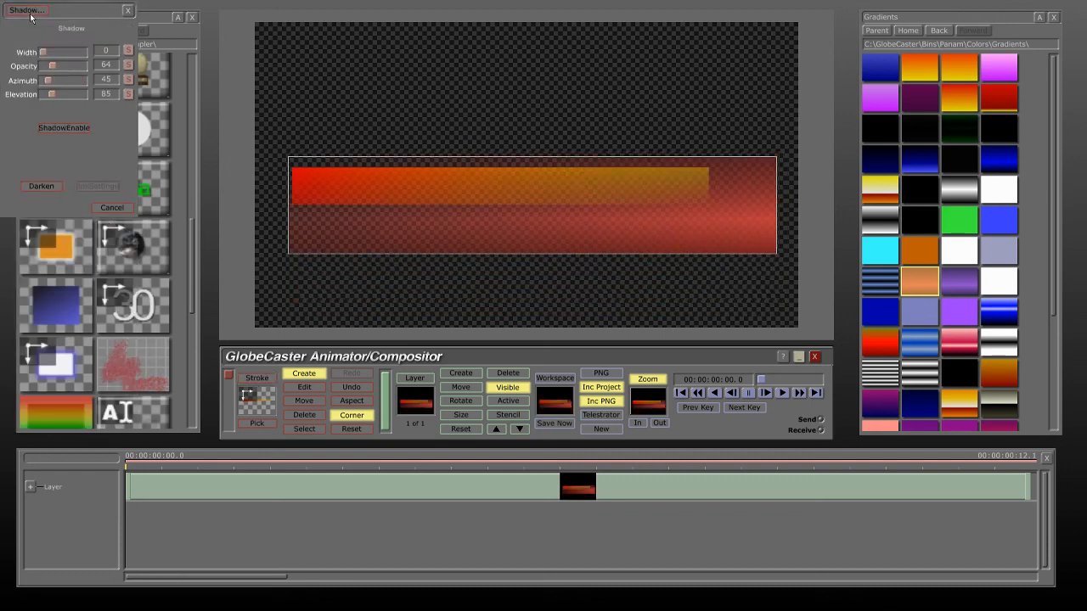
{"action": "left_click", "coordinate": [32, 10]}
{"action": "left_click", "coordinate": [19, 40]}
{"action": "left_click", "coordinate": [30, 11]}
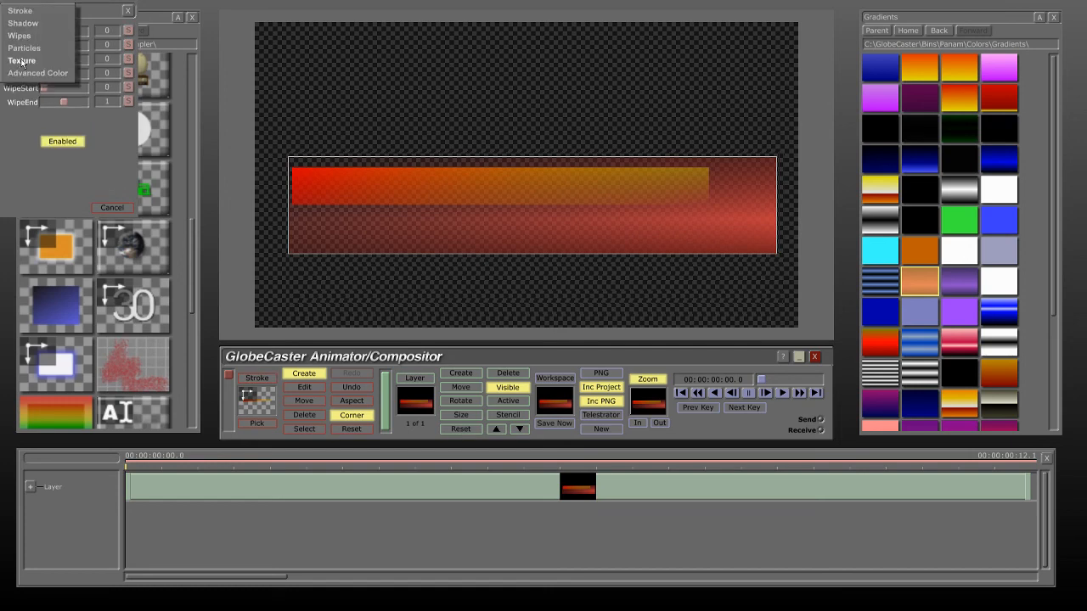
{"action": "left_click", "coordinate": [21, 66]}
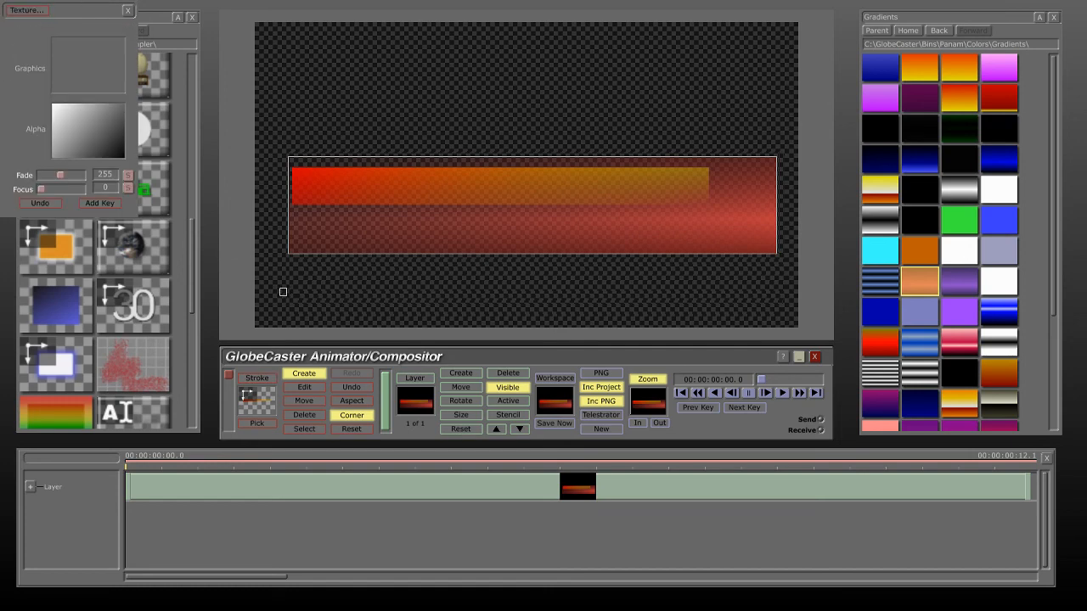
- Close the Animator/Compositor and show the hidden notification-area icons on the desktop
{"action": "left_click", "coordinate": [813, 356]}
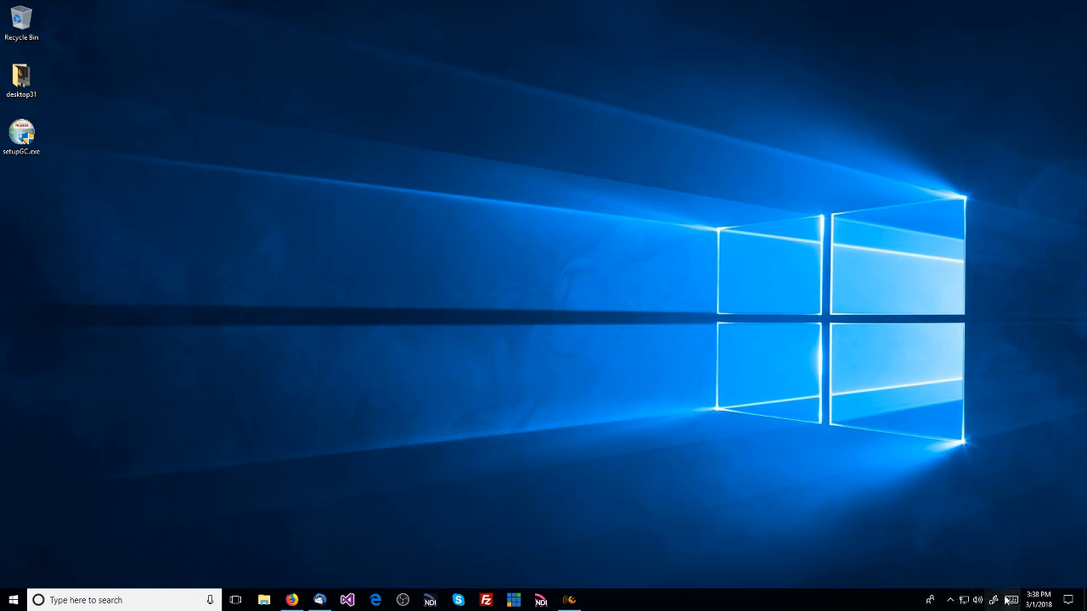
{"action": "left_click", "coordinate": [951, 600]}
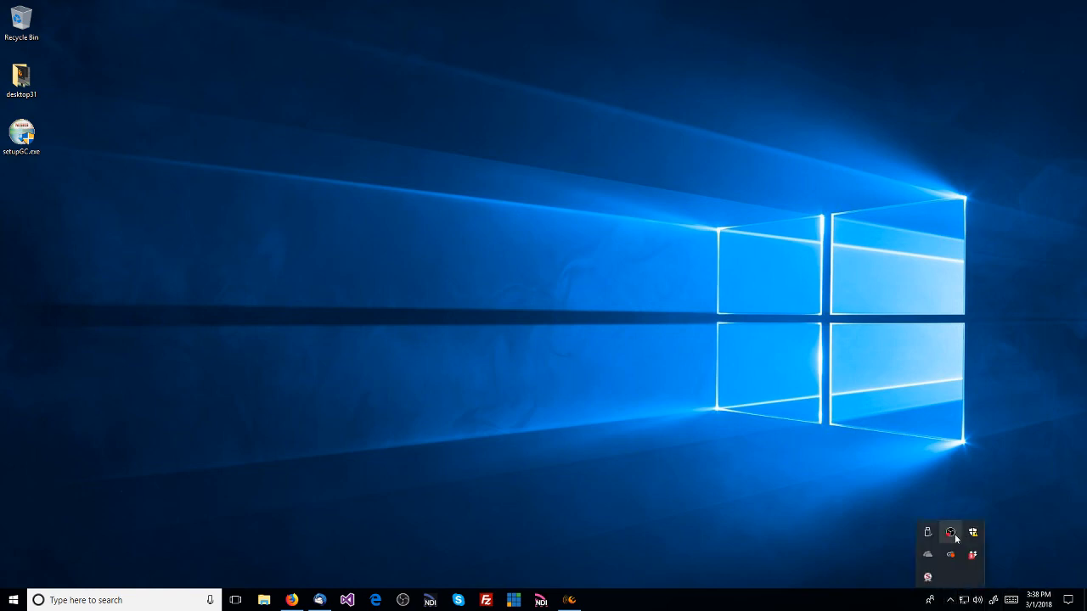